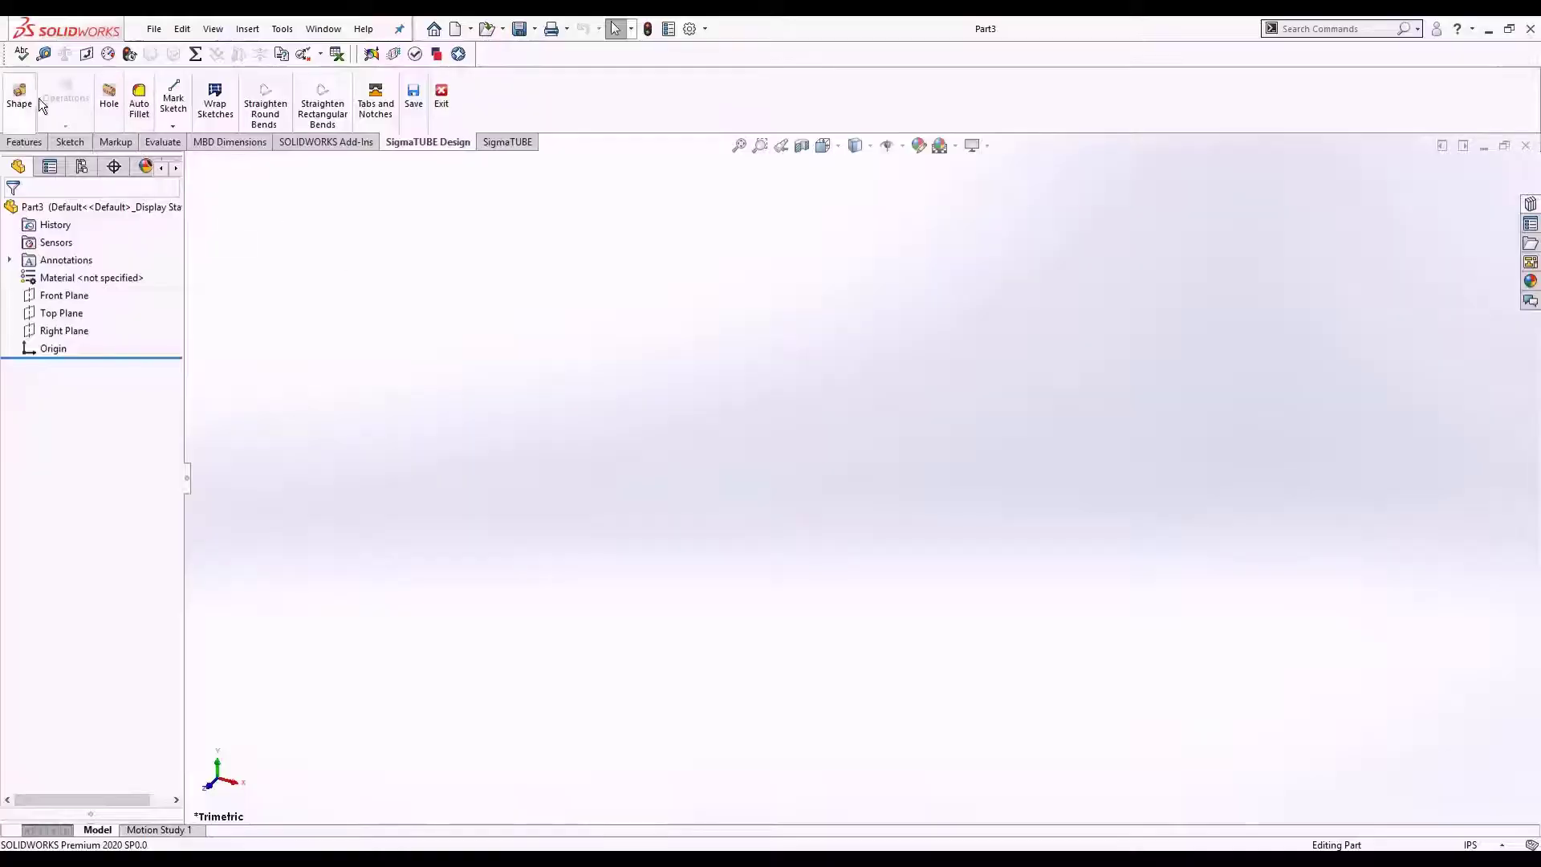
- Create a rectangular tube from the previously created 24 x 3 x 2 inch shape with 0.25 radius and 0.1 thickness
{"action": "left_click", "coordinate": [21, 96]}
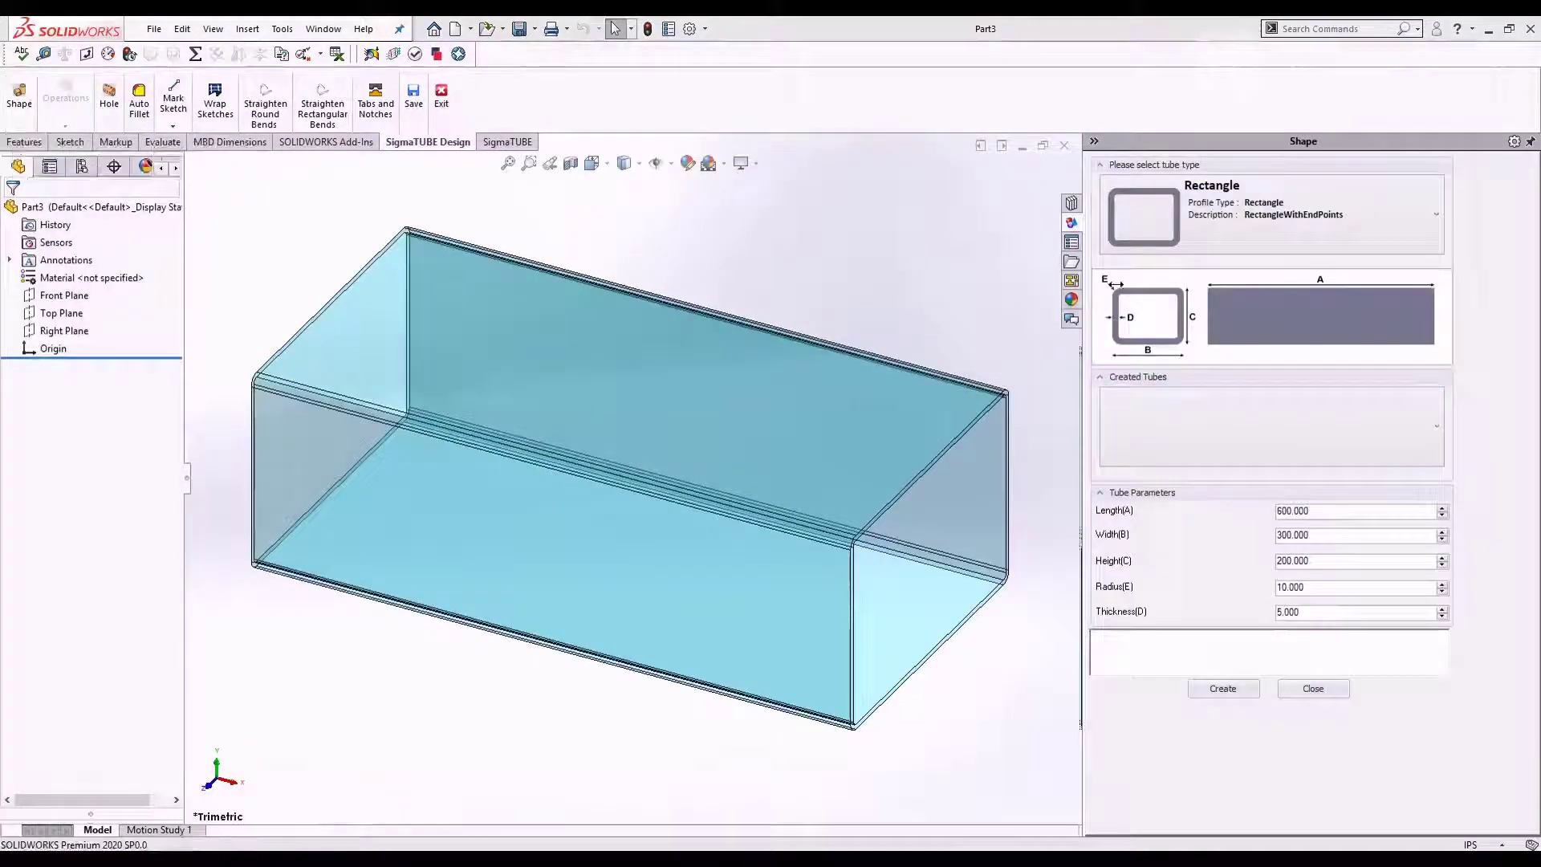
{"action": "left_click", "coordinate": [1207, 223]}
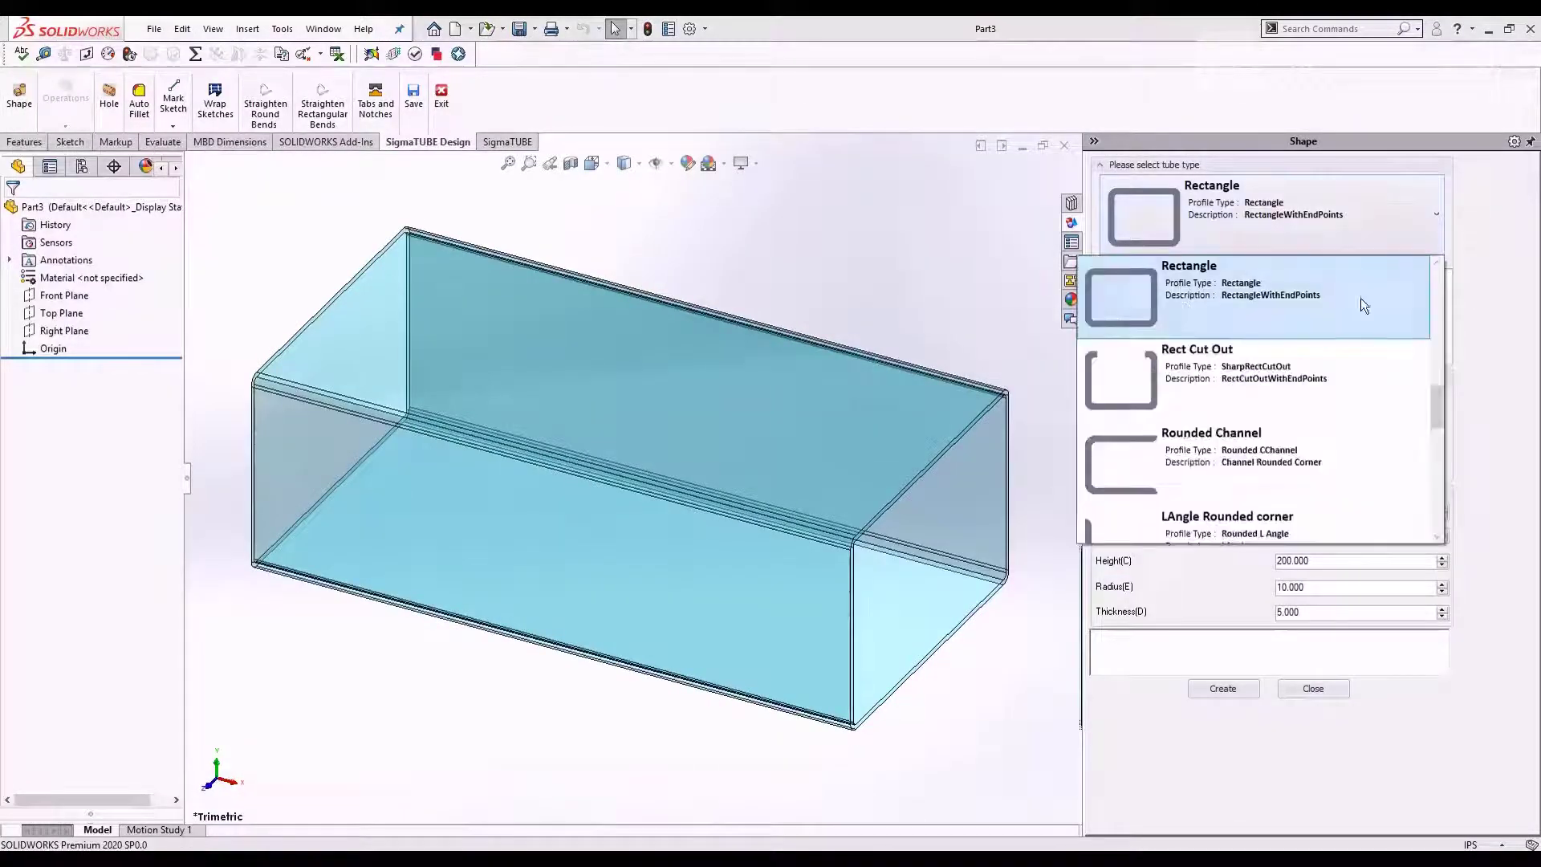
{"action": "left_click_drag", "start_coordinate": [1439, 412], "coordinate": [1437, 519]}
{"action": "left_click", "coordinate": [984, 317]}
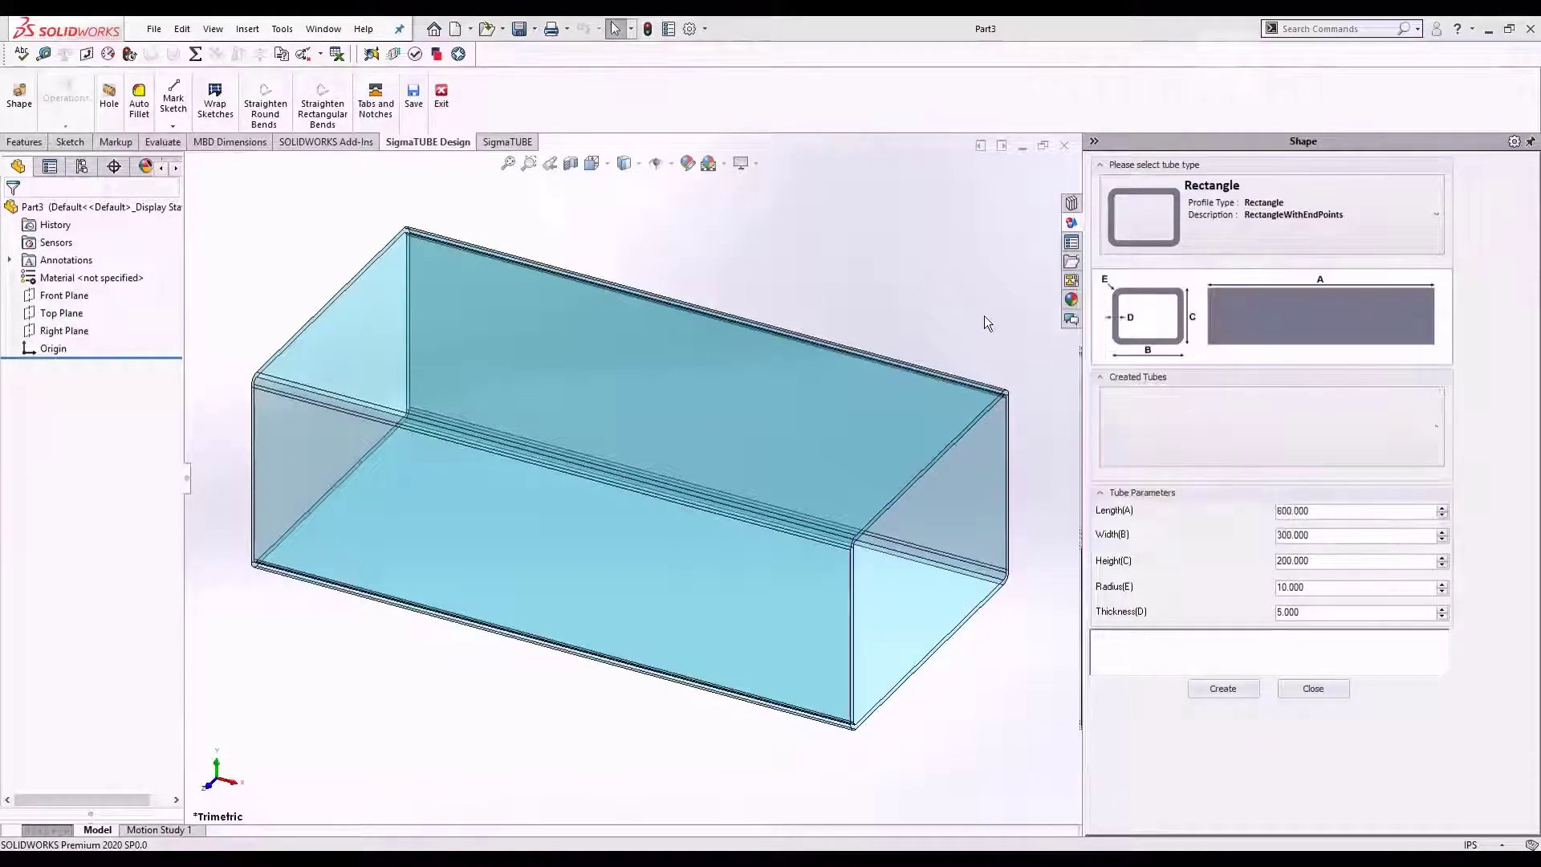
{"action": "left_click", "coordinate": [1182, 415]}
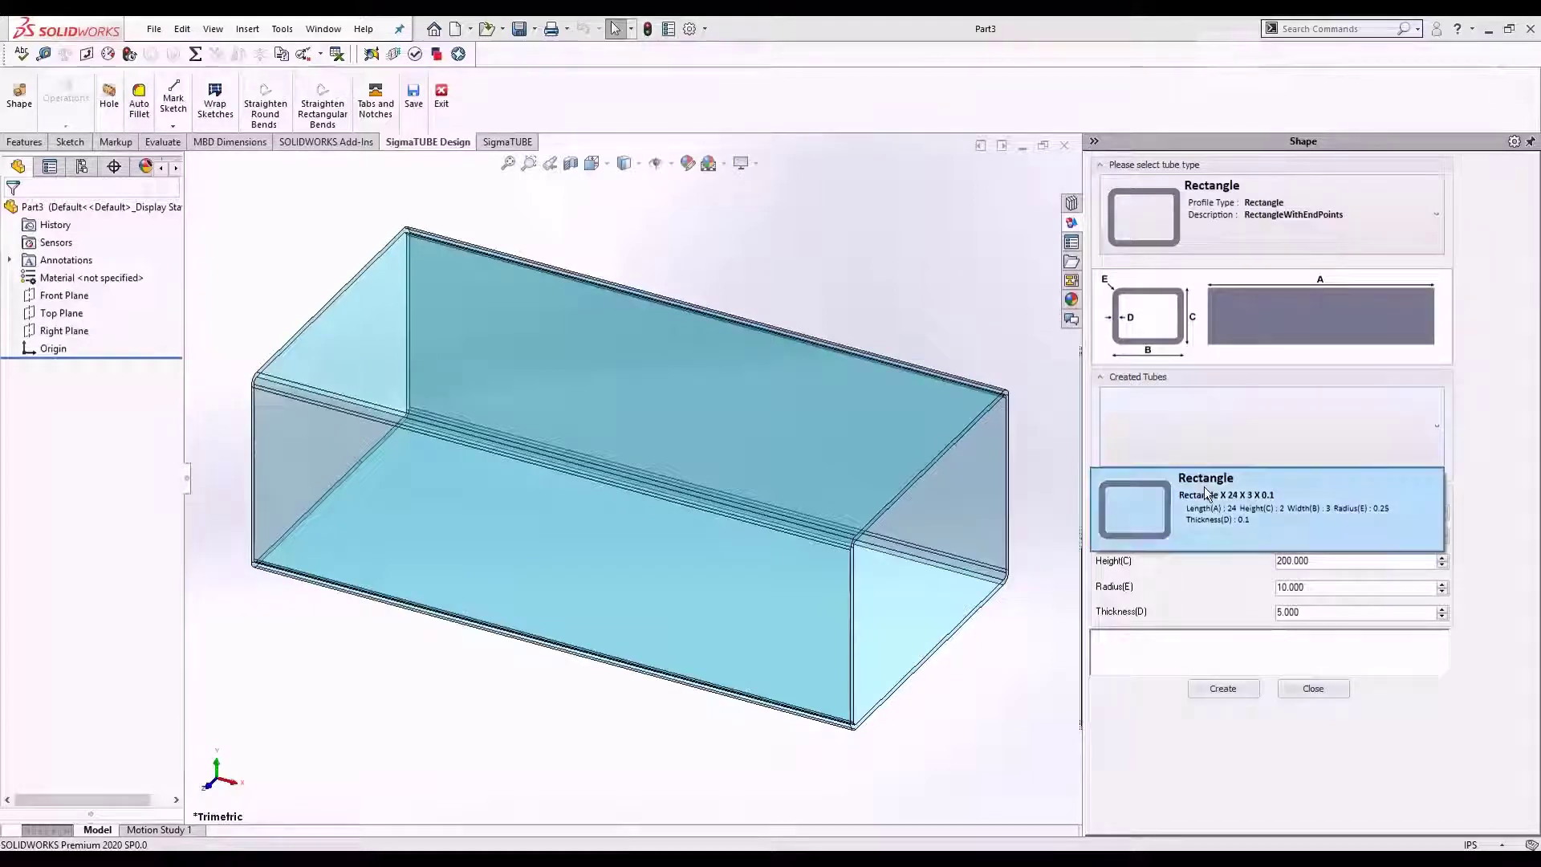
{"action": "left_click", "coordinate": [1204, 486]}
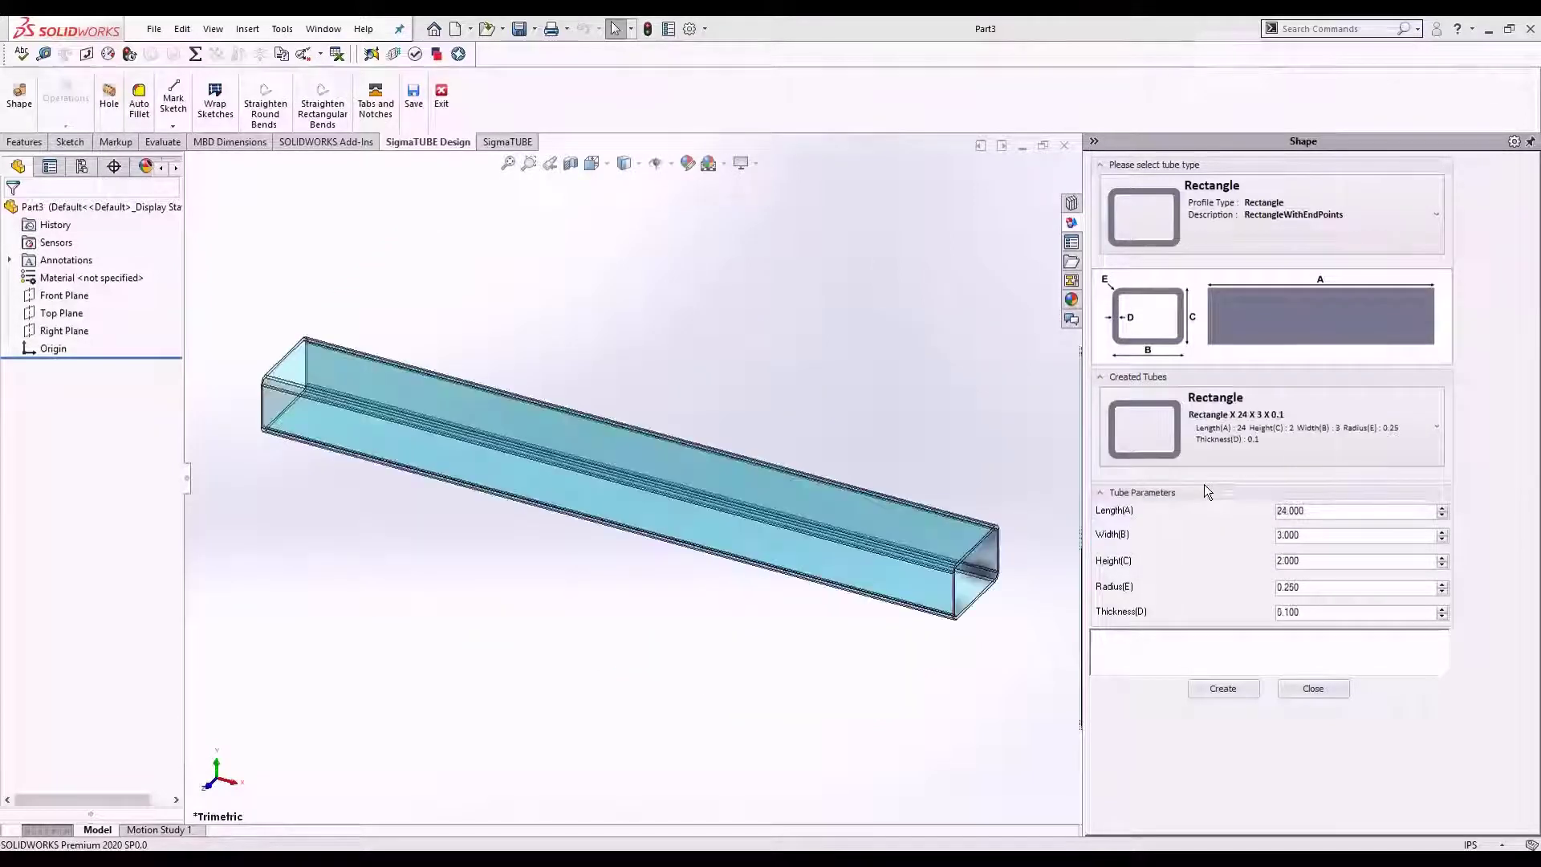
{"action": "left_click", "coordinate": [1214, 689]}
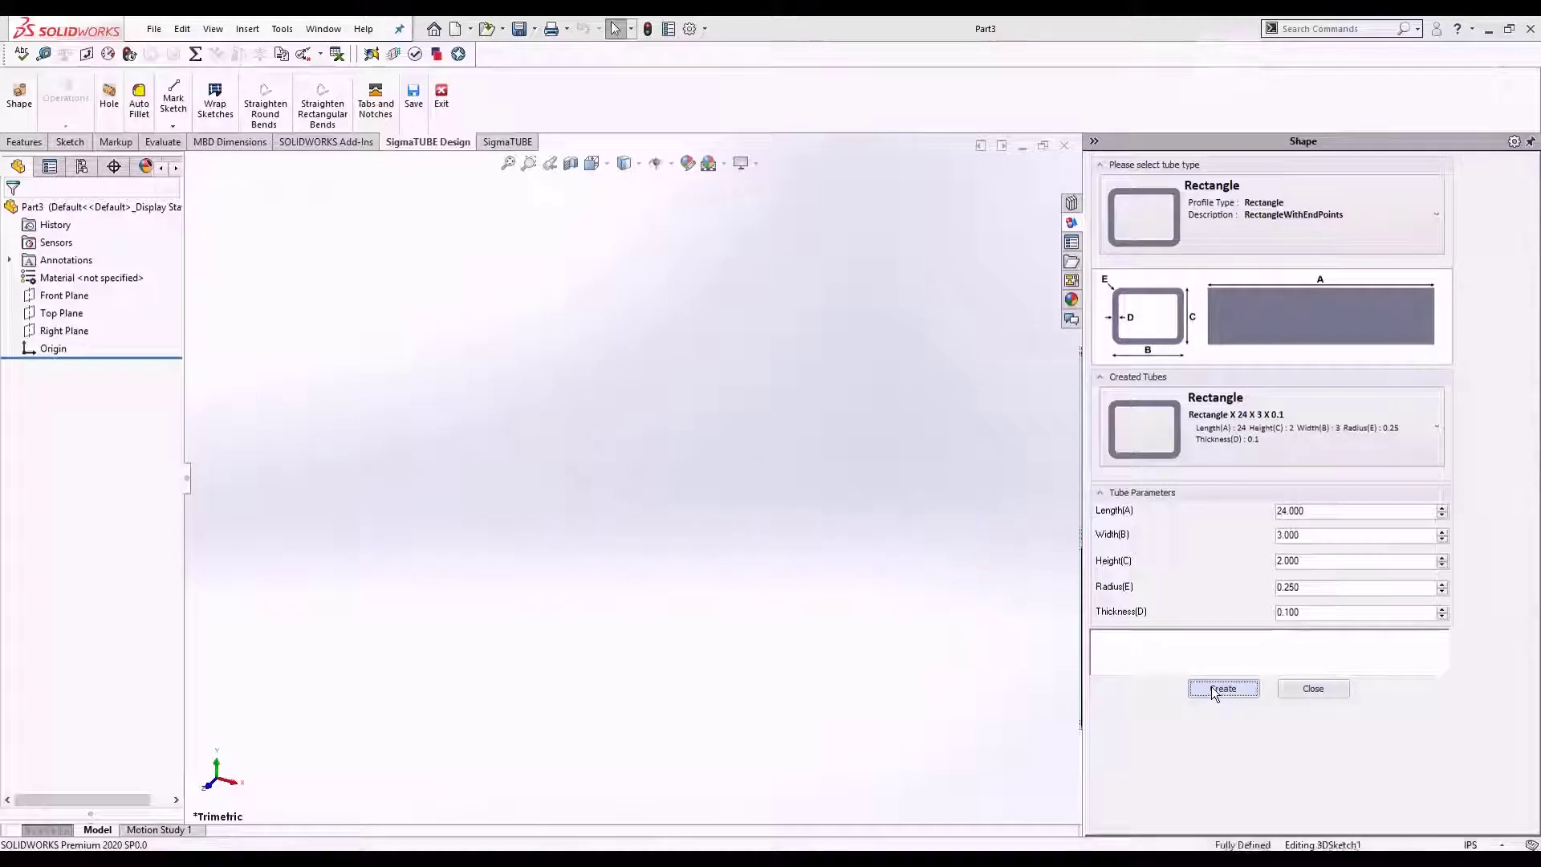
{"action": "left_click", "coordinate": [1289, 690]}
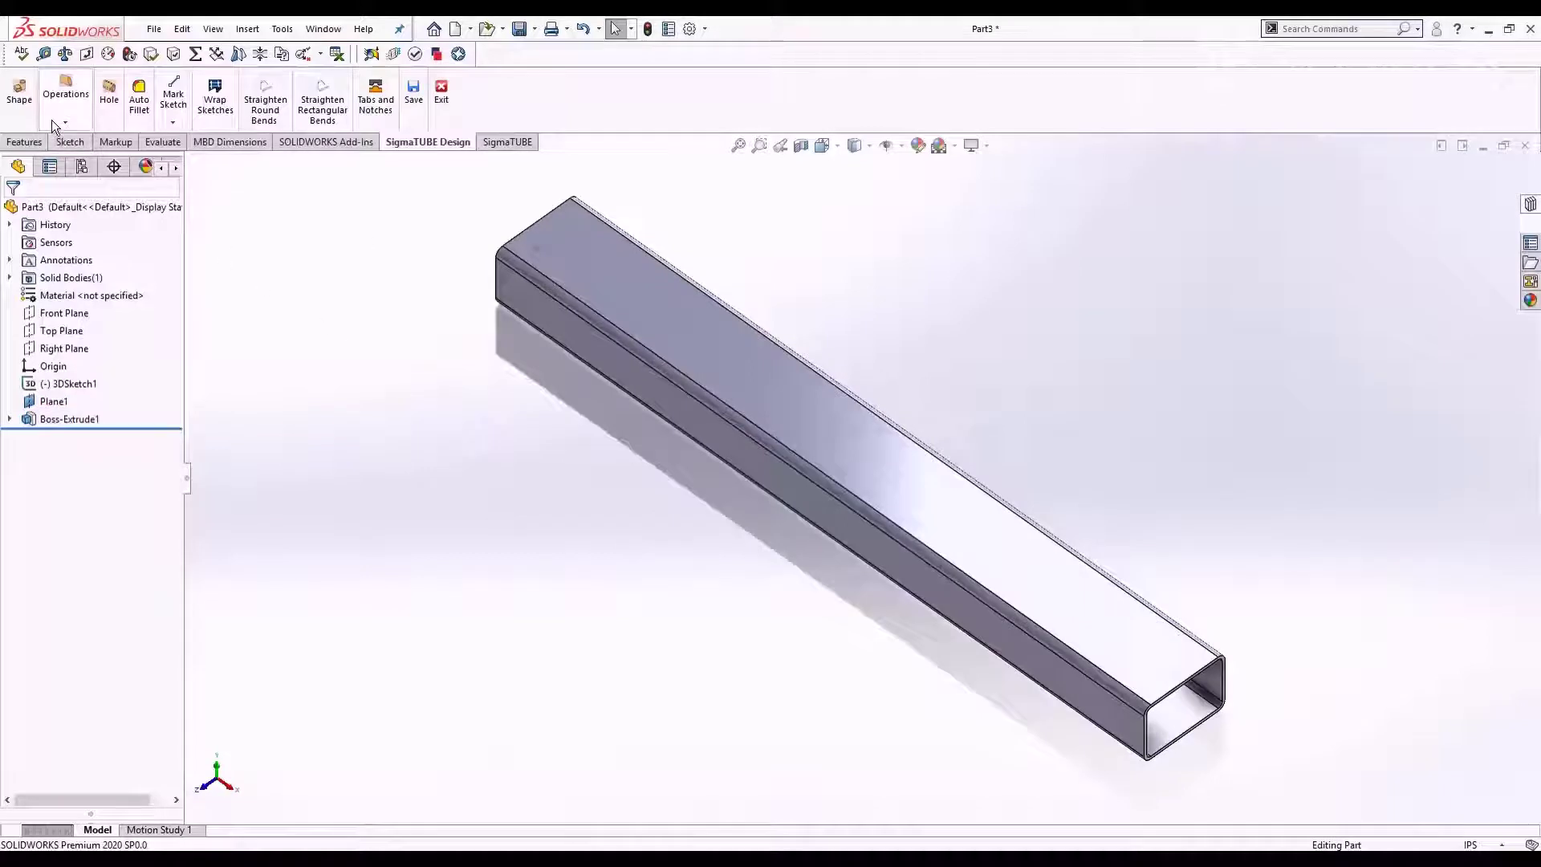
- Cut a simple through-all cope with a 4-inch diameter in the XY plane at the tube's right end
{"action": "left_click", "coordinate": [51, 119]}
{"action": "left_click", "coordinate": [63, 155]}
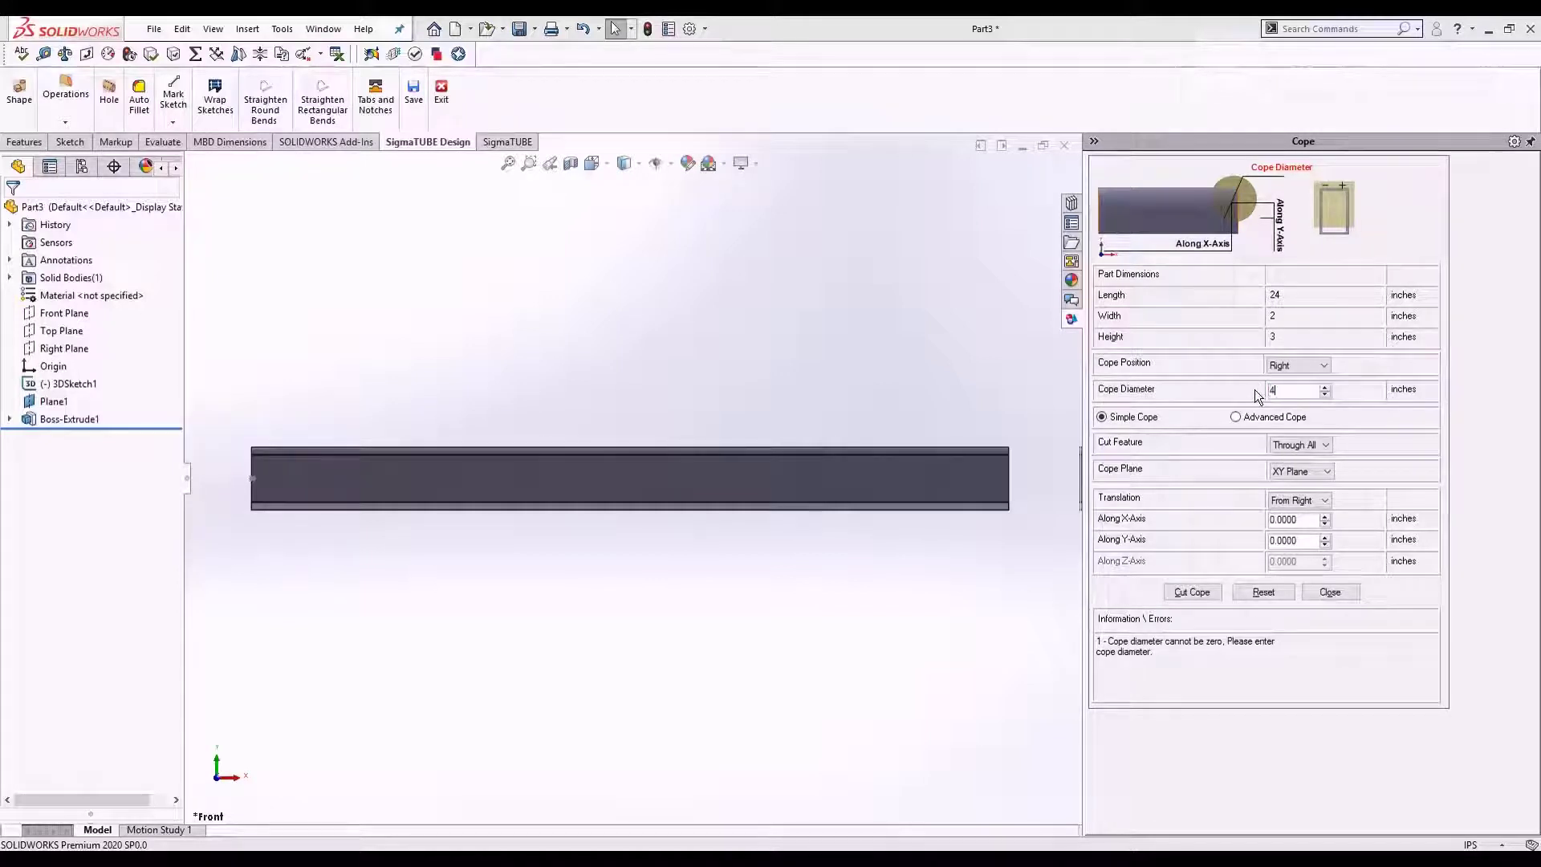
{"action": "key", "text": "Return"}
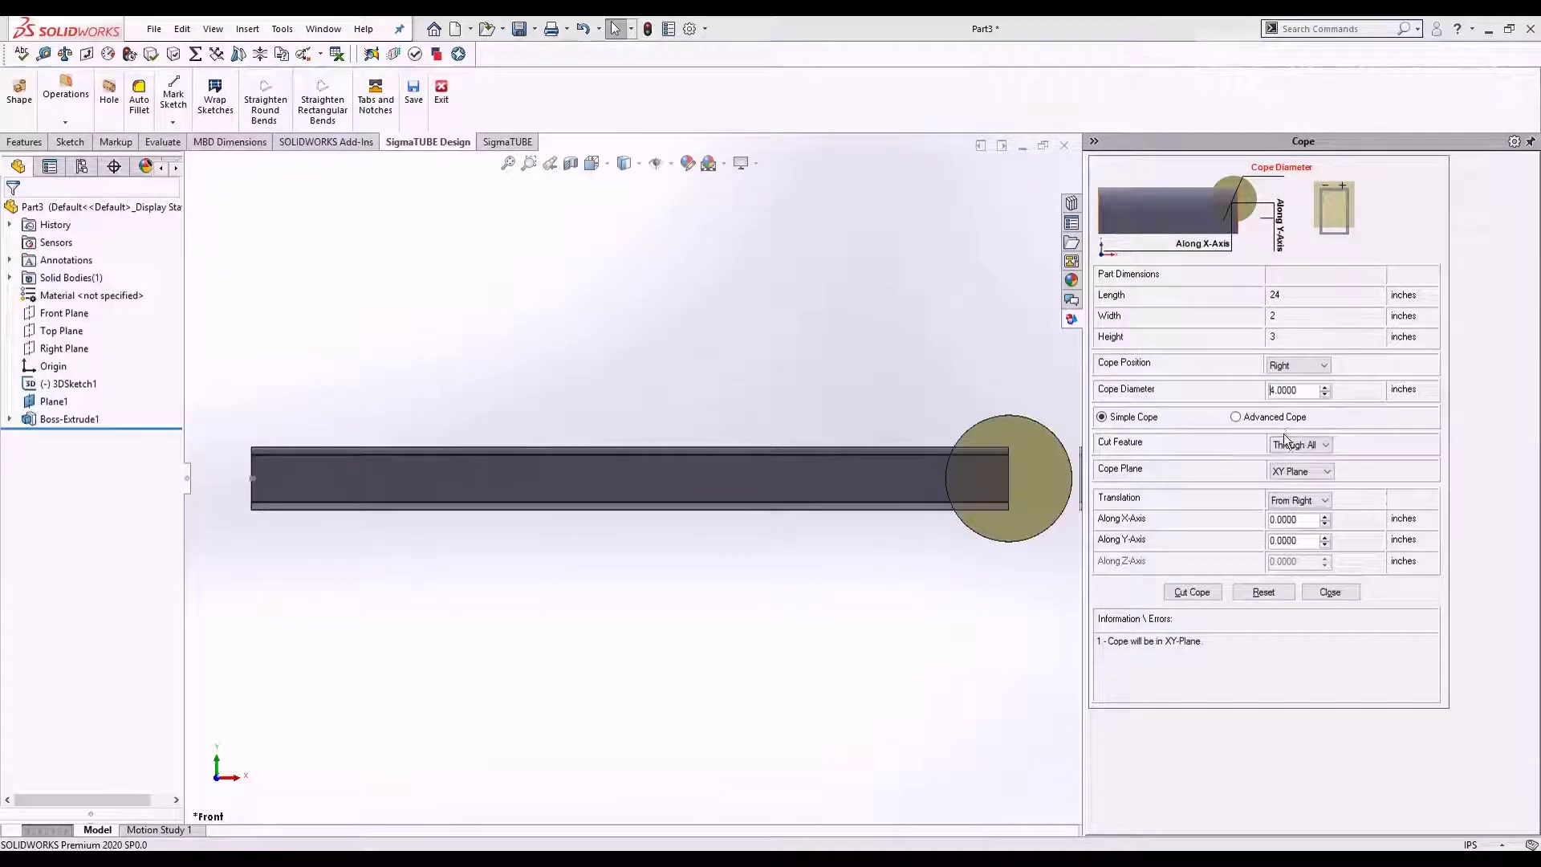
{"action": "left_click", "coordinate": [1202, 588]}
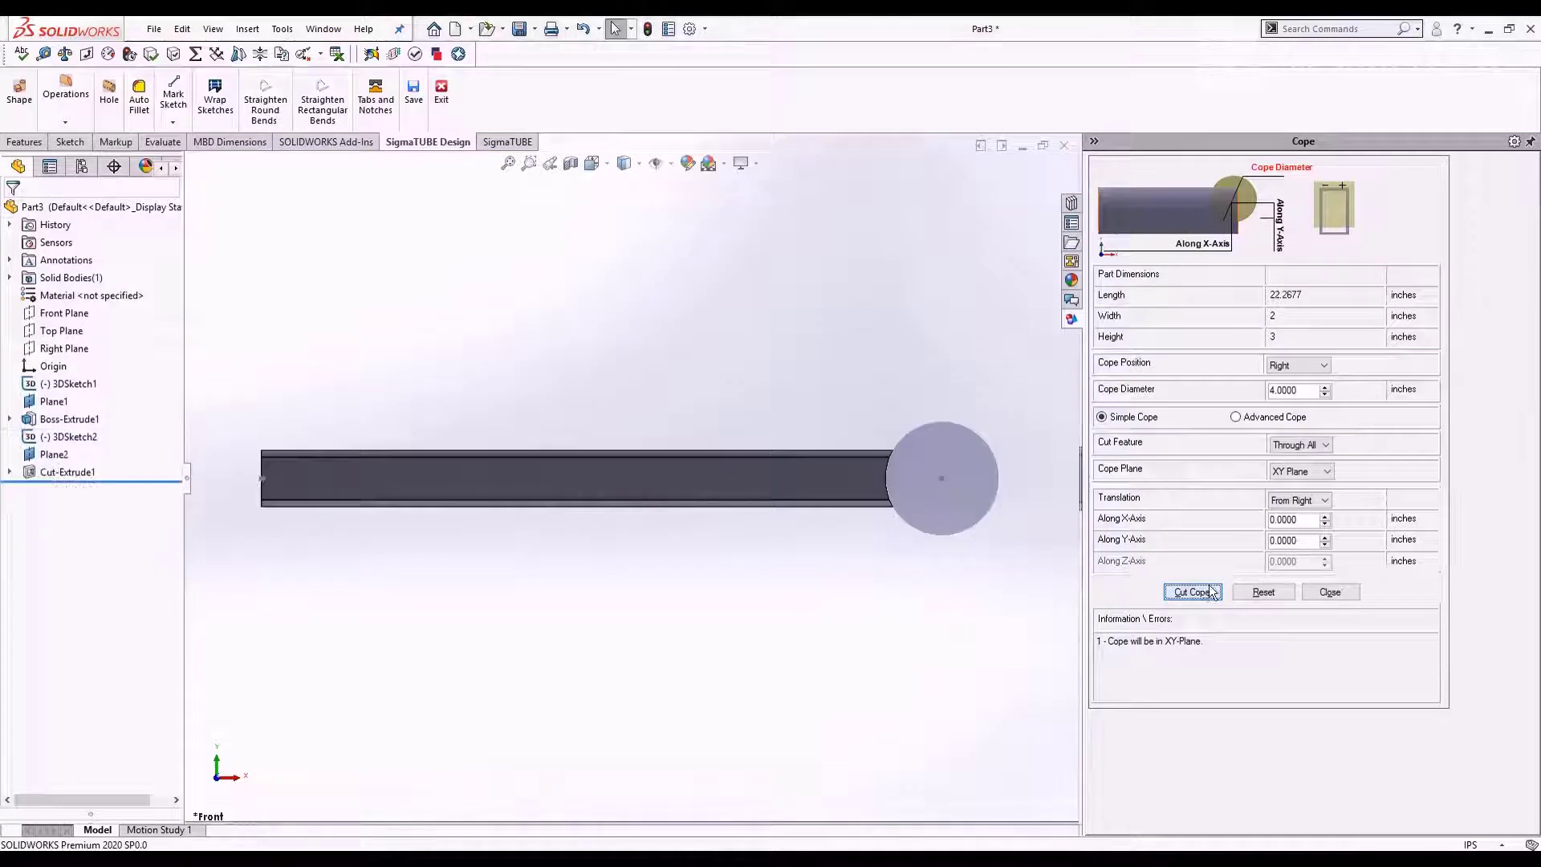
{"action": "left_click", "coordinate": [1328, 591]}
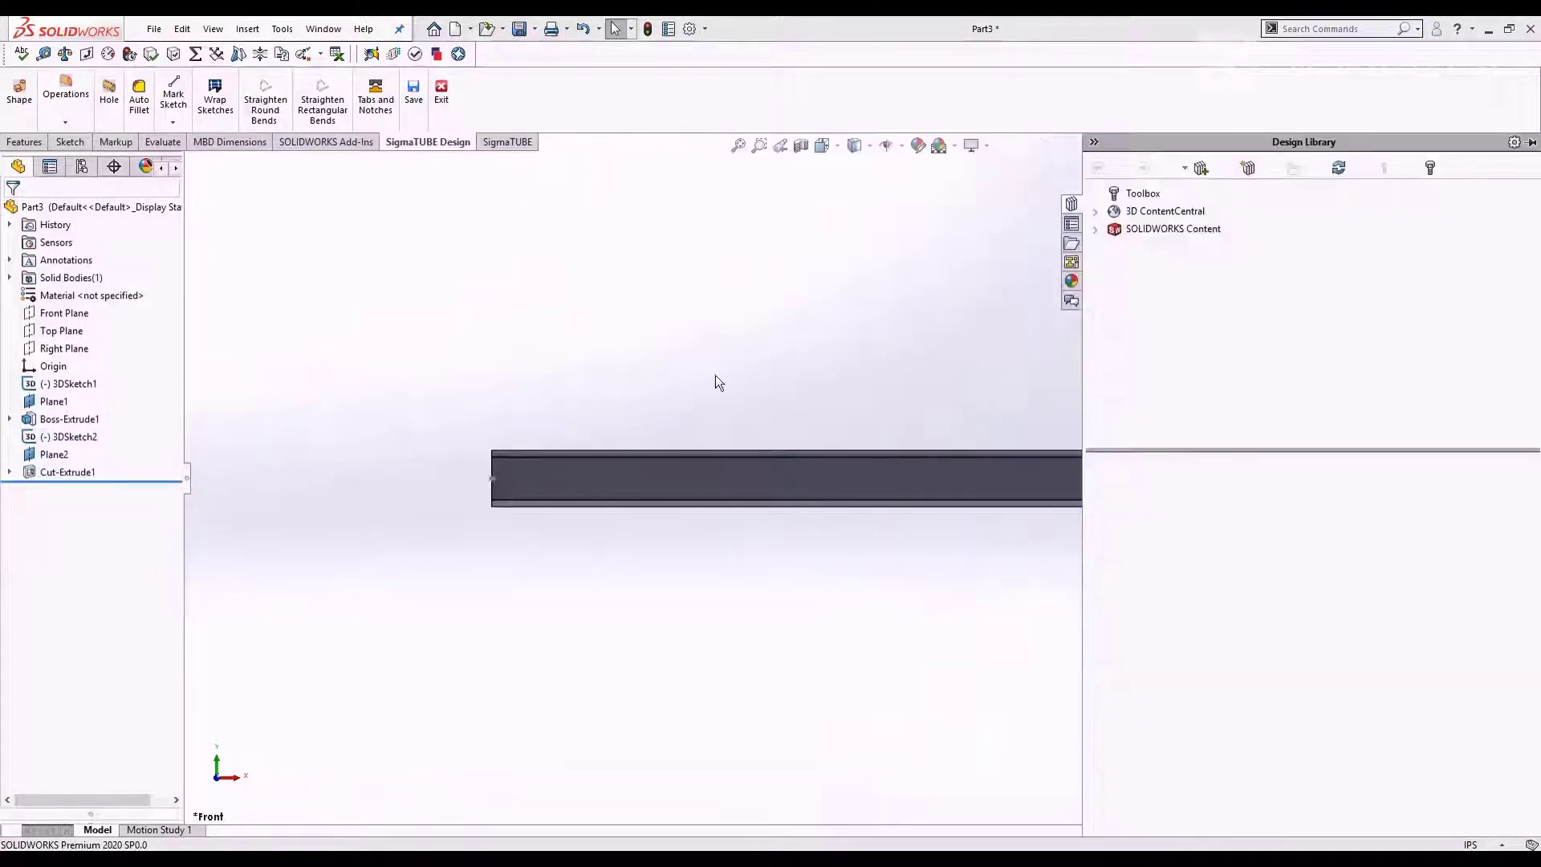
- Cut a simple 45-degree miter at the tube's left end using the -Y reference point
{"action": "left_click", "coordinate": [53, 120]}
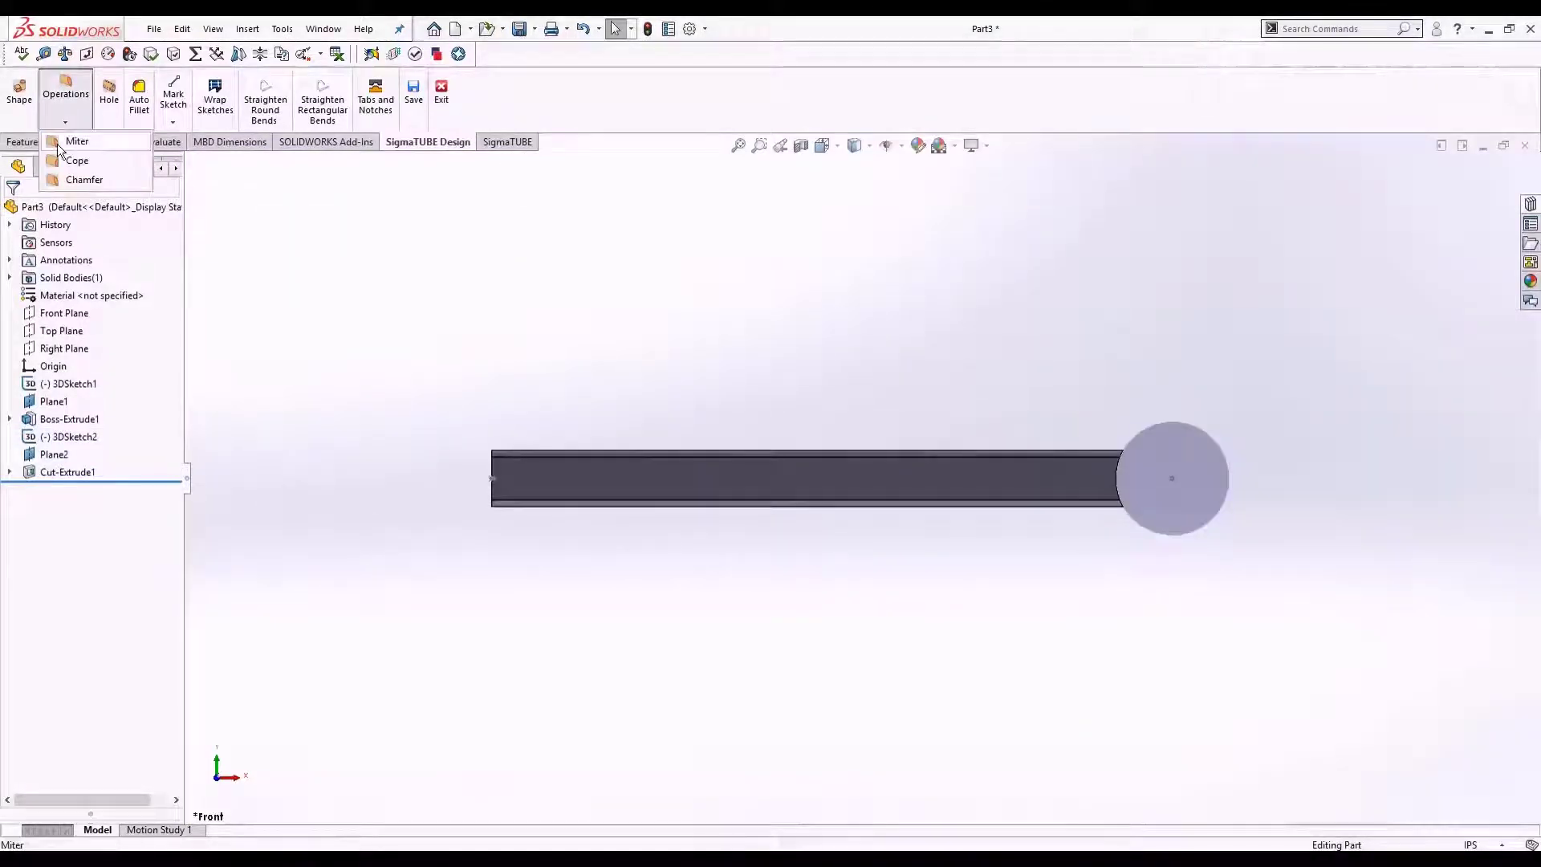
{"action": "left_click", "coordinate": [72, 143]}
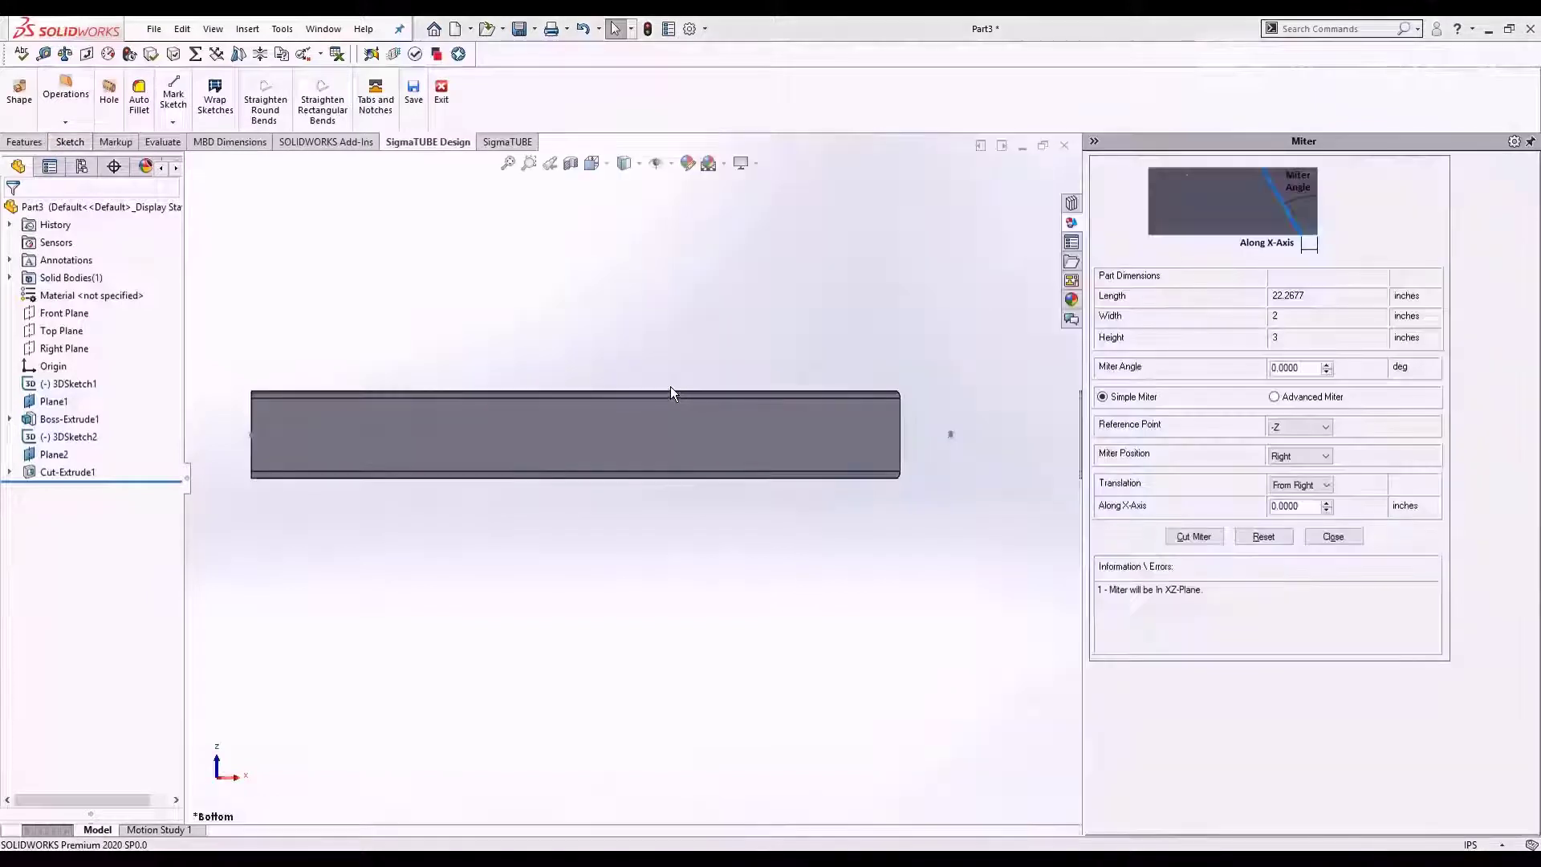
{"action": "left_click", "coordinate": [1270, 431]}
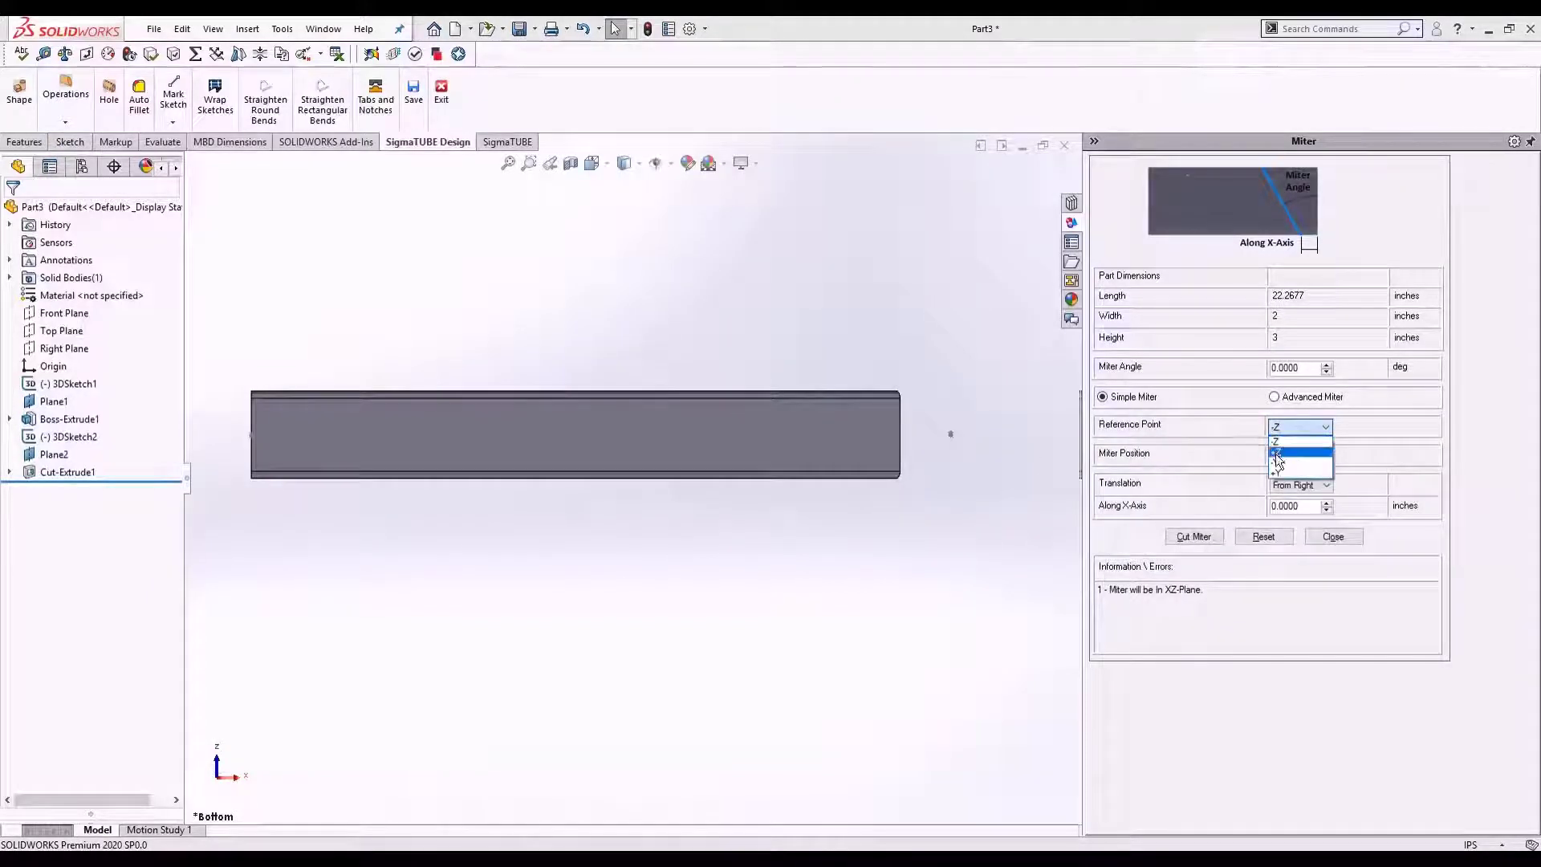
{"action": "left_click", "coordinate": [1278, 463]}
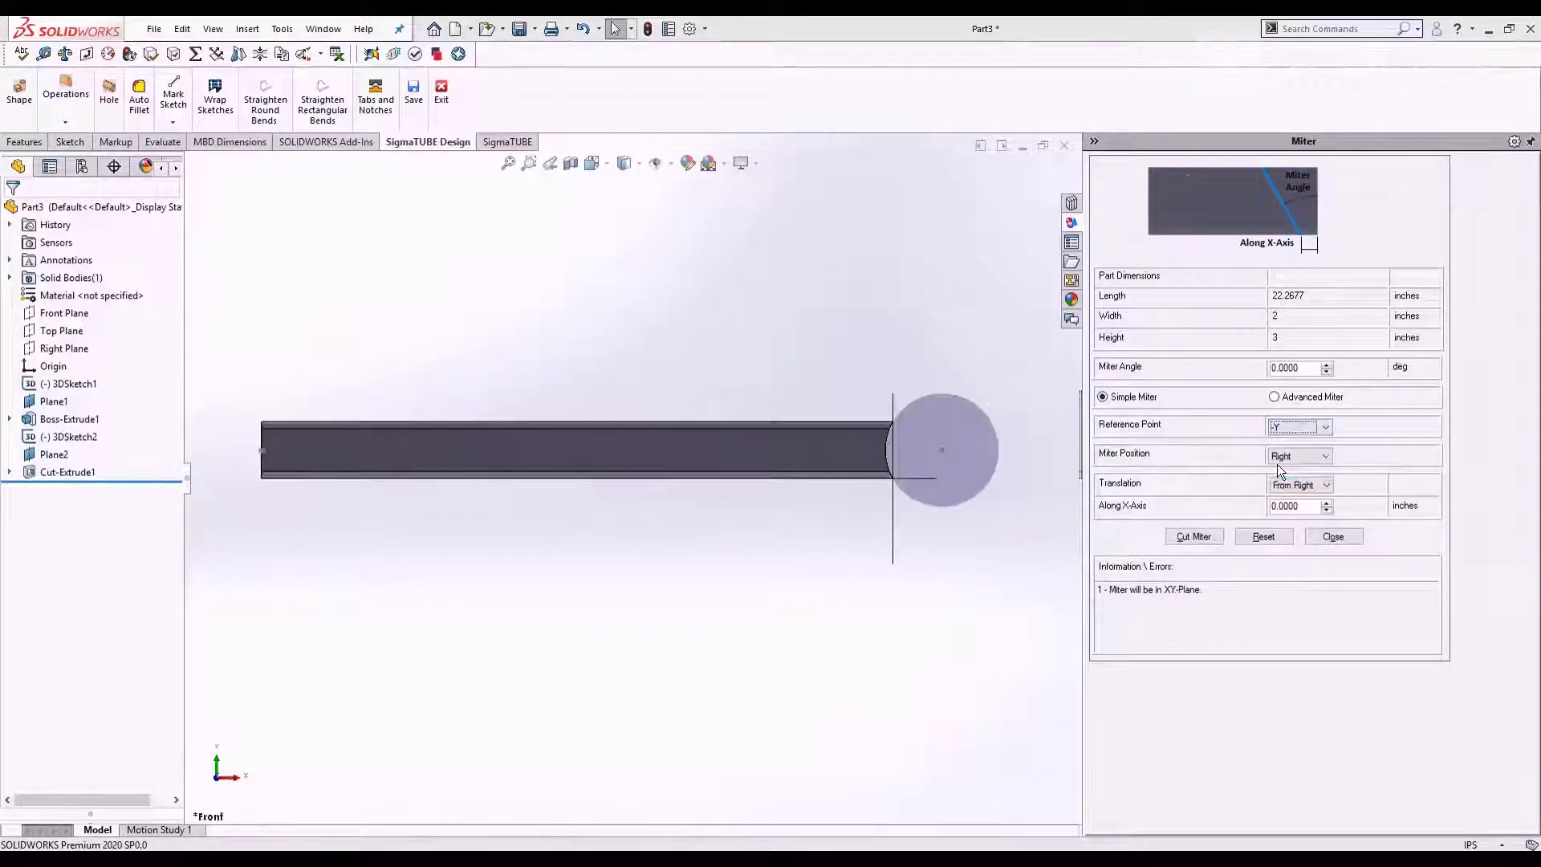
{"action": "left_click", "coordinate": [1284, 454]}
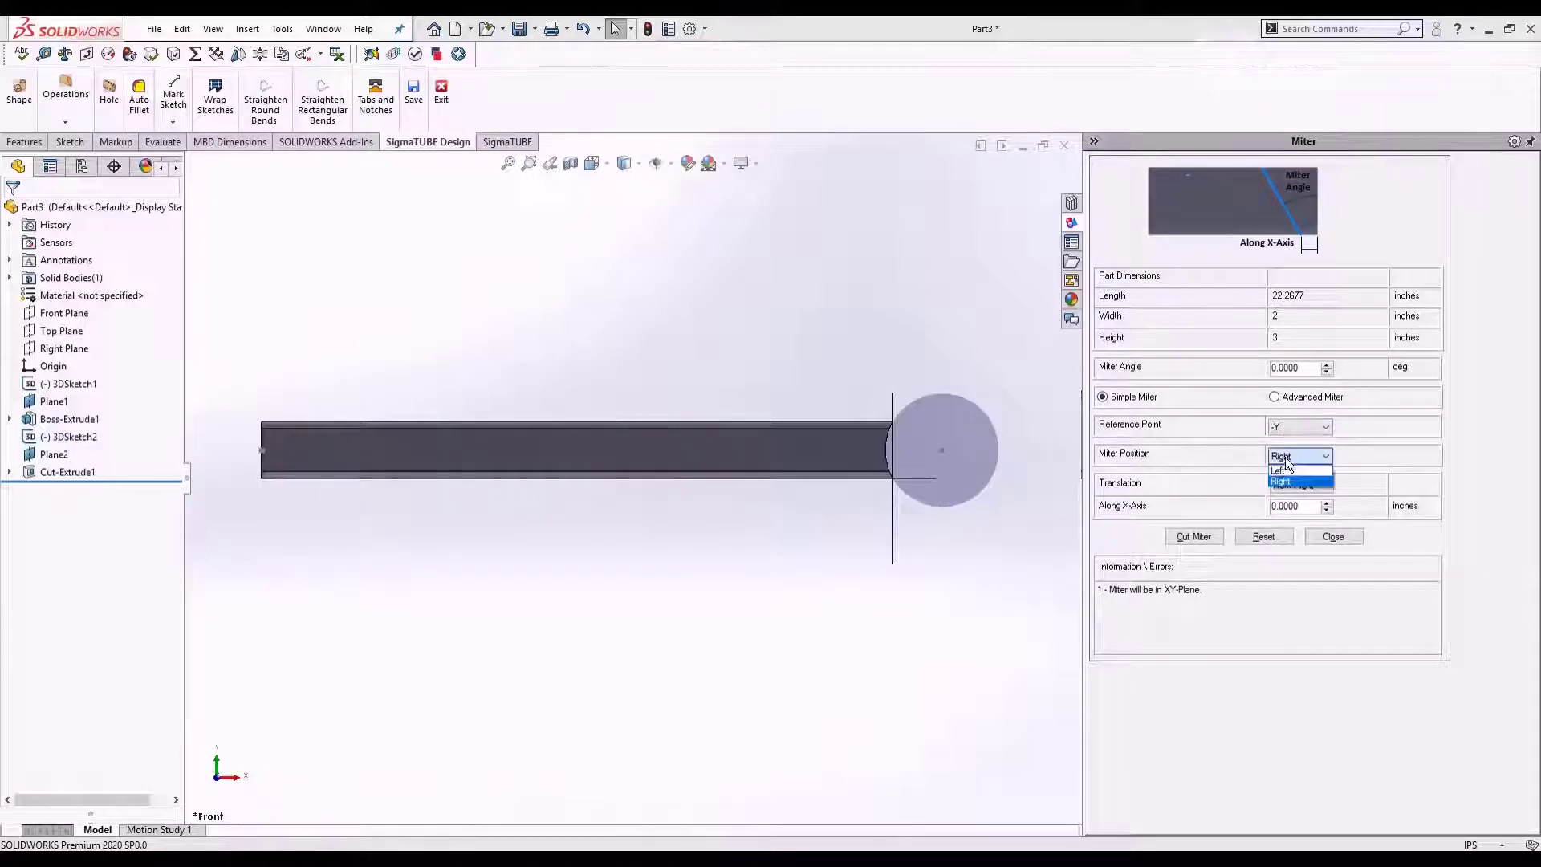
{"action": "left_click", "coordinate": [1284, 469]}
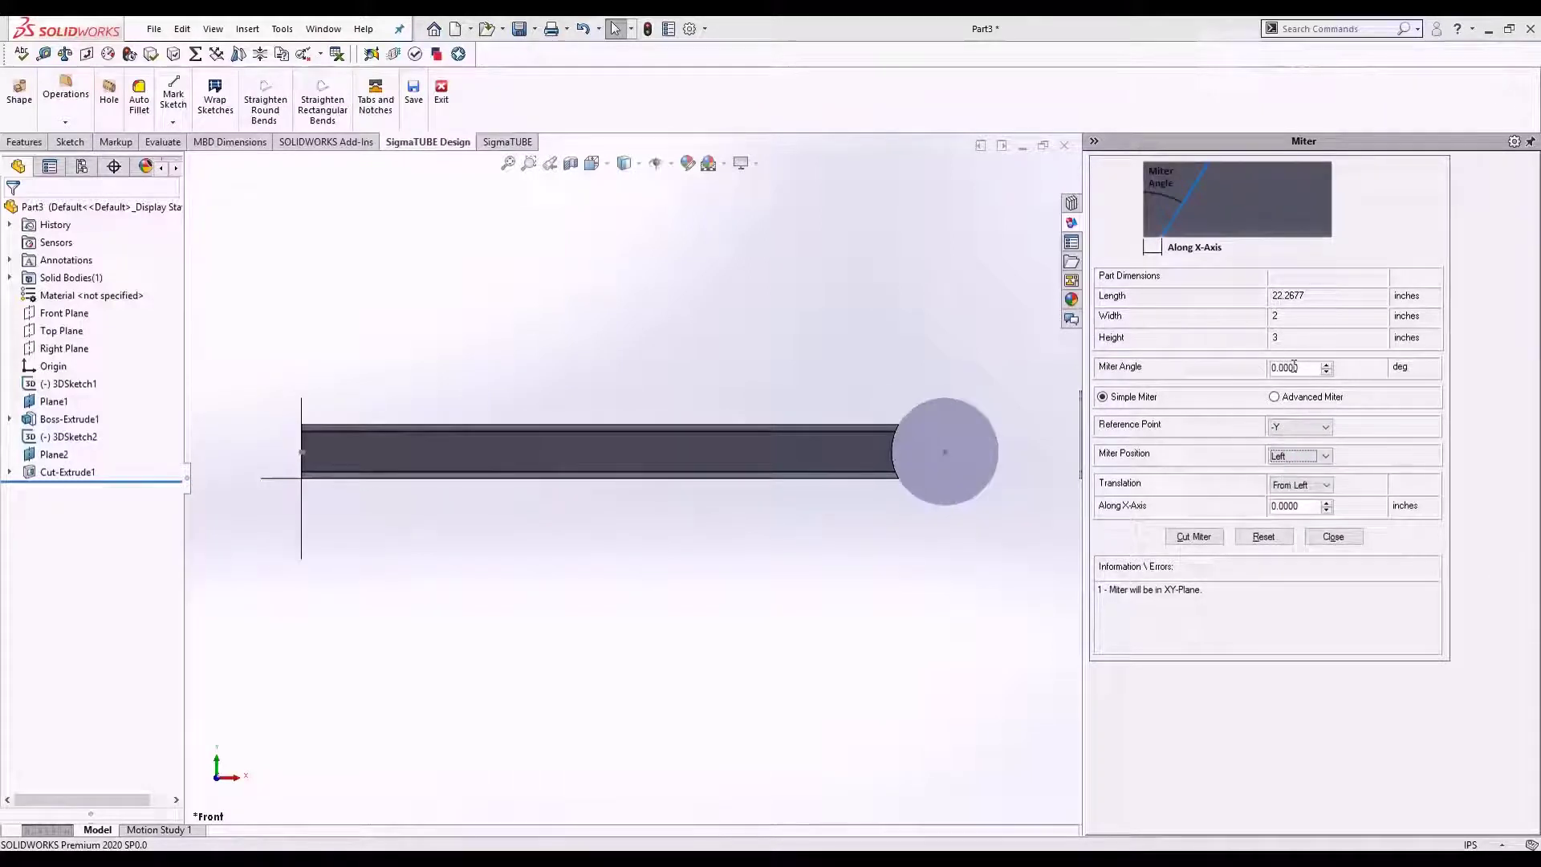
{"action": "left_click_drag", "start_coordinate": [1298, 367], "coordinate": [1285, 369]}
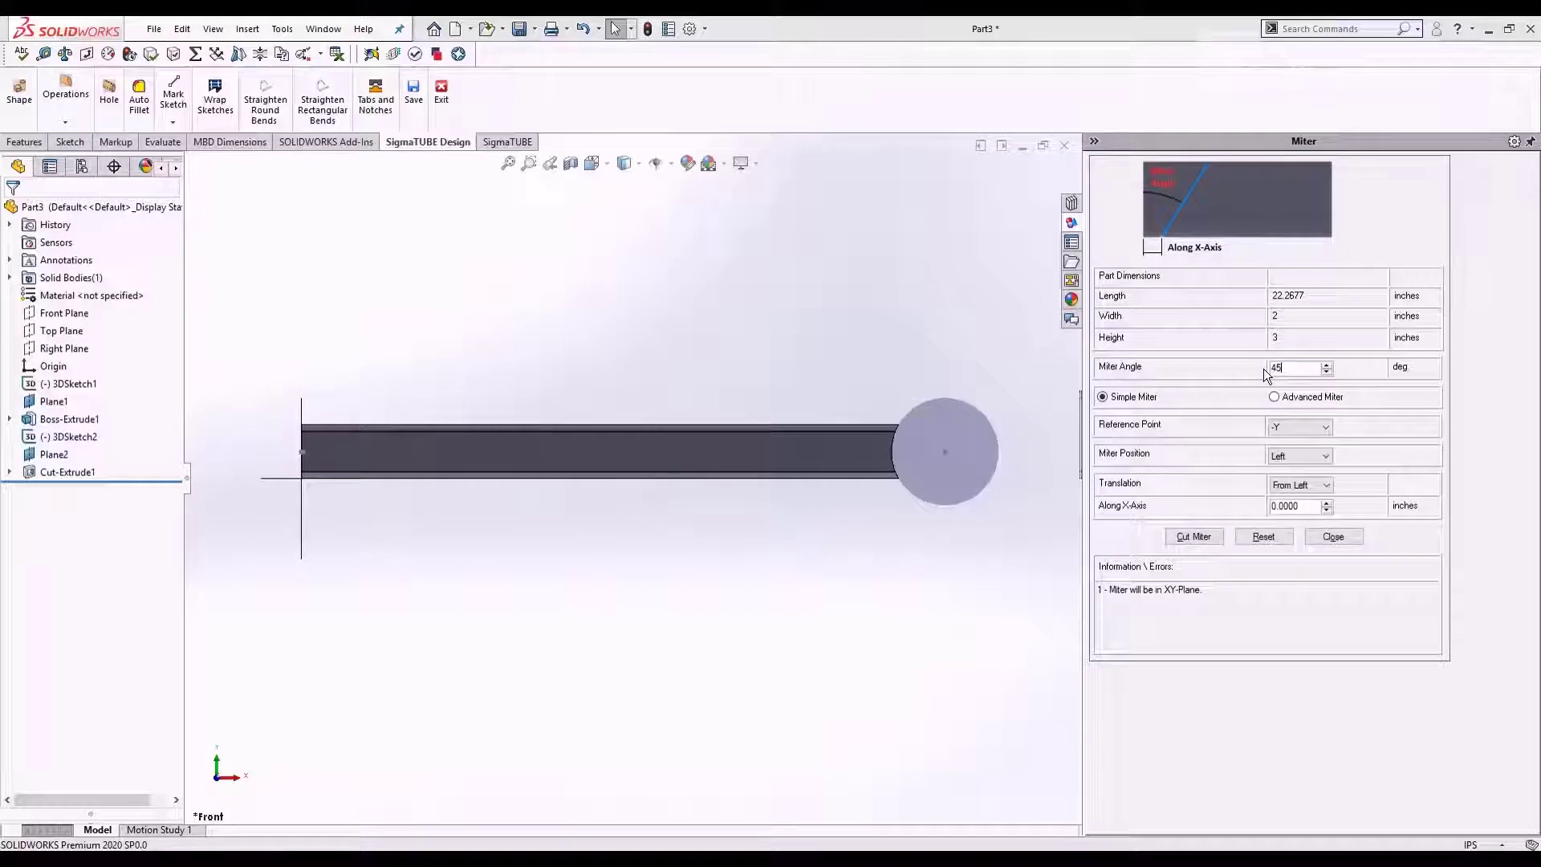
{"action": "key", "text": "Tab"}
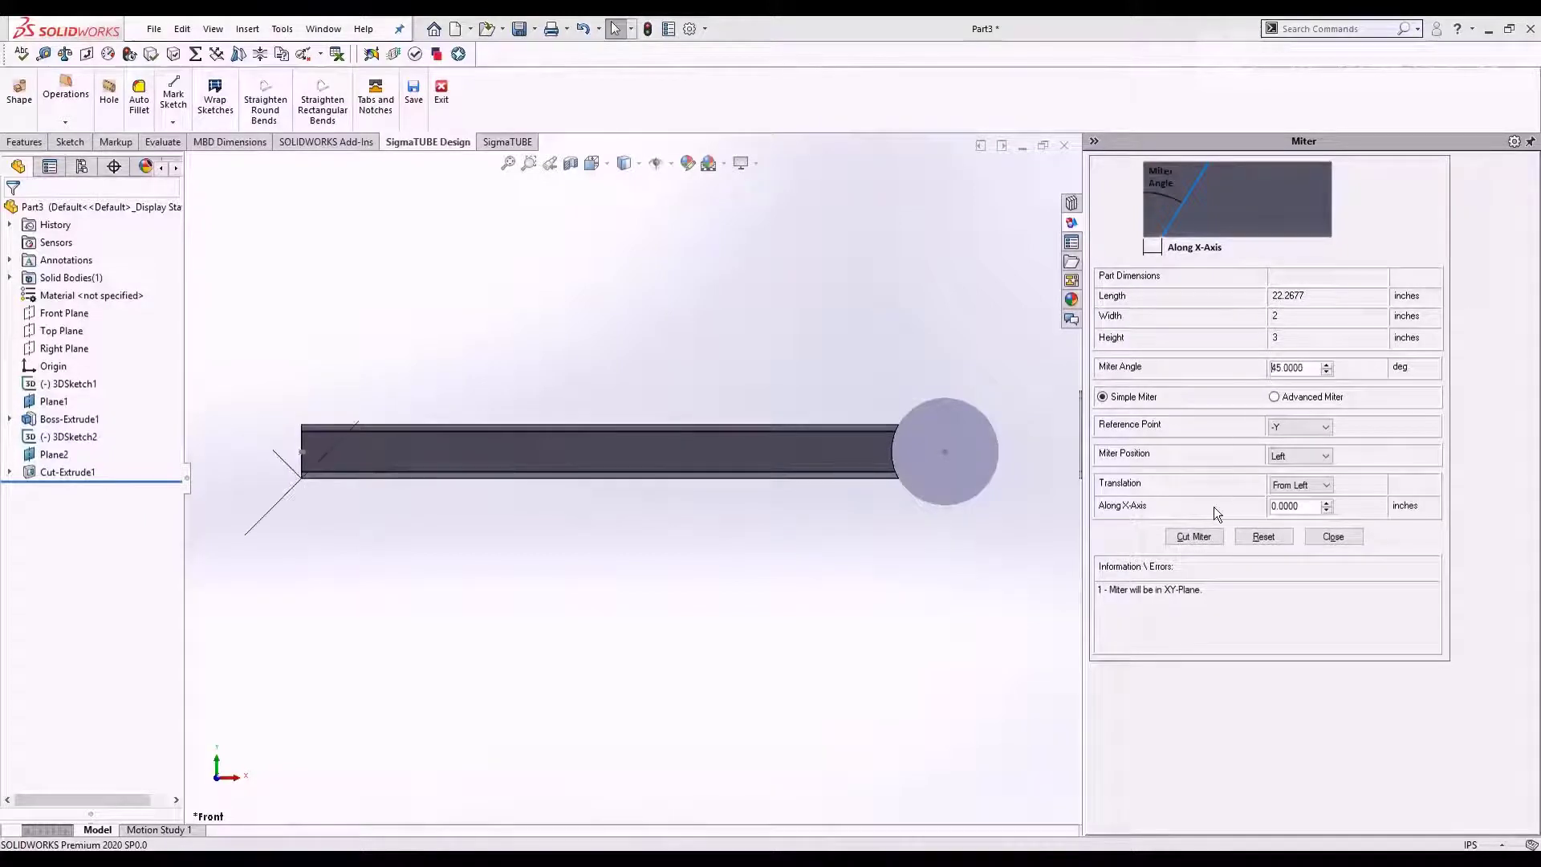
{"action": "left_click", "coordinate": [1198, 535]}
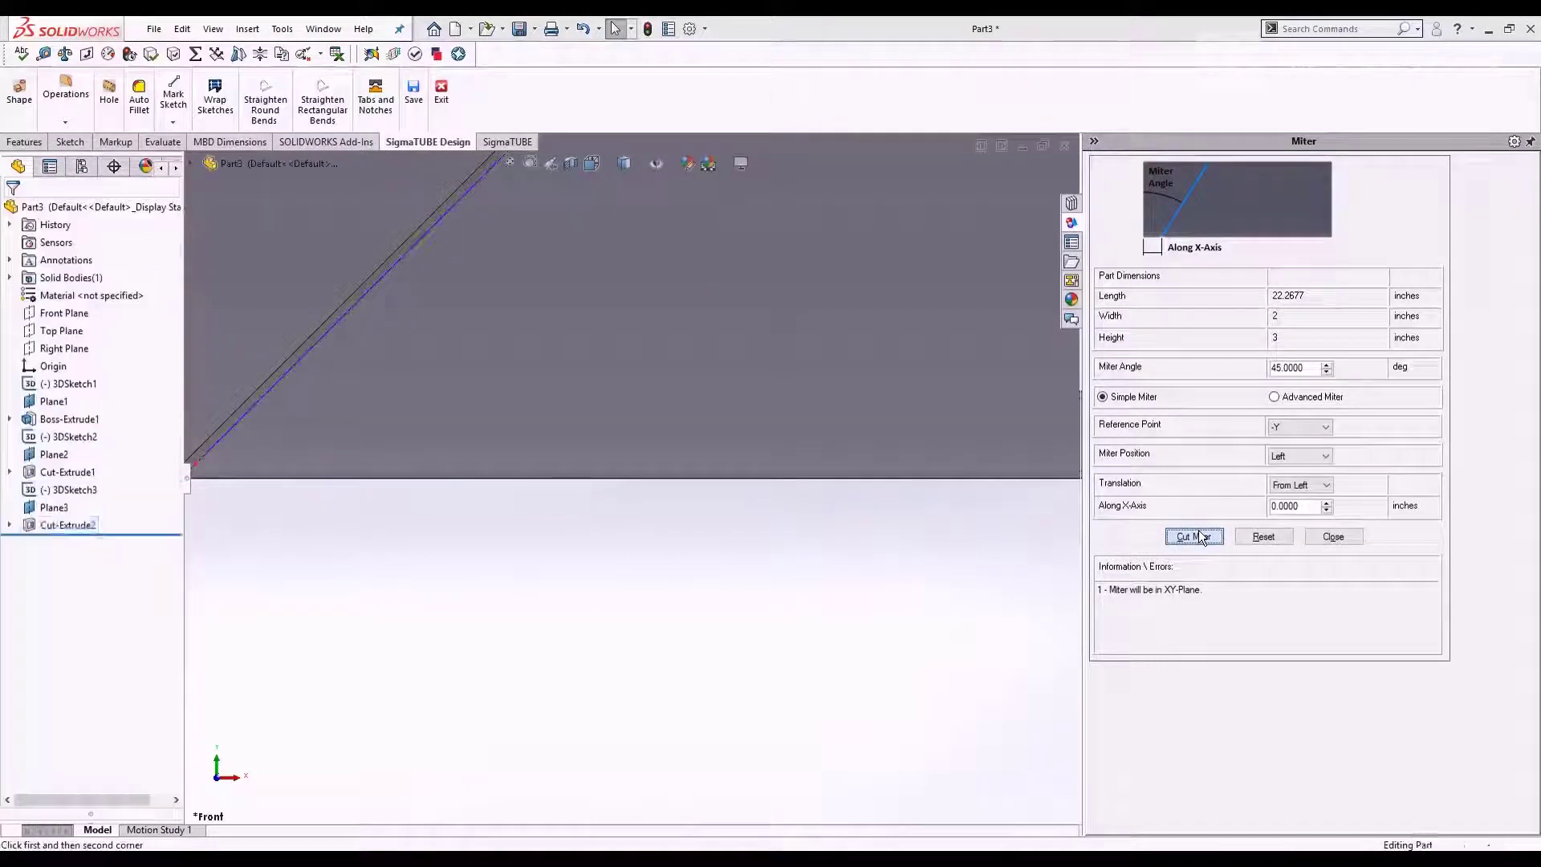
{"action": "left_click", "coordinate": [1323, 536]}
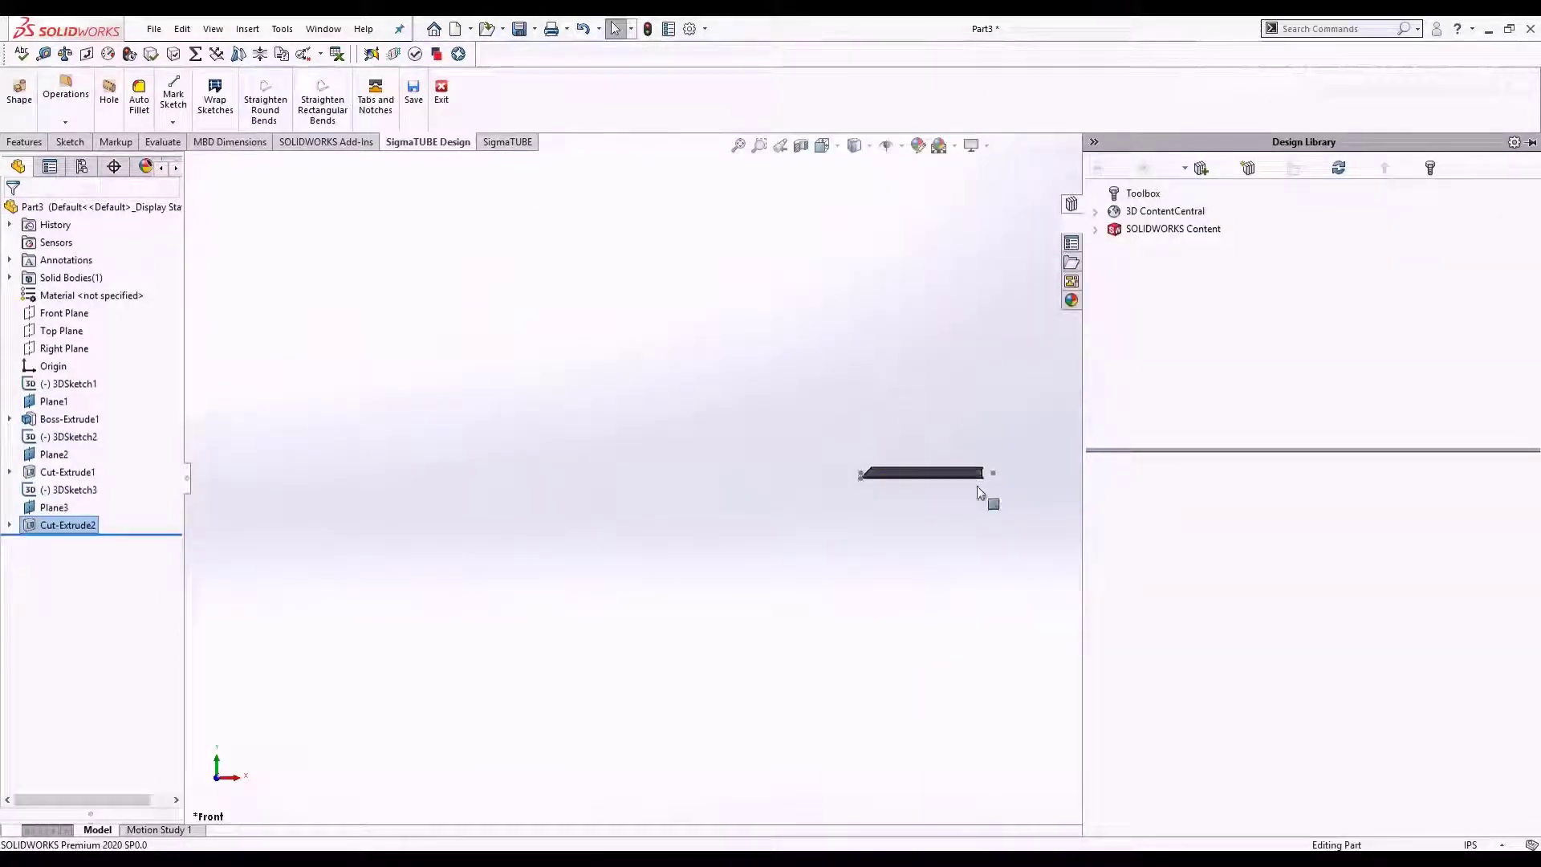
- Examine the mitered end of the tube from an angle and clear the highlighted miter cut selection
{"action": "scroll", "coordinate": [867, 478], "scroll_direction": "up", "scroll_amount": 5}
{"action": "scroll", "coordinate": [950, 488], "scroll_direction": "down", "scroll_amount": 8}
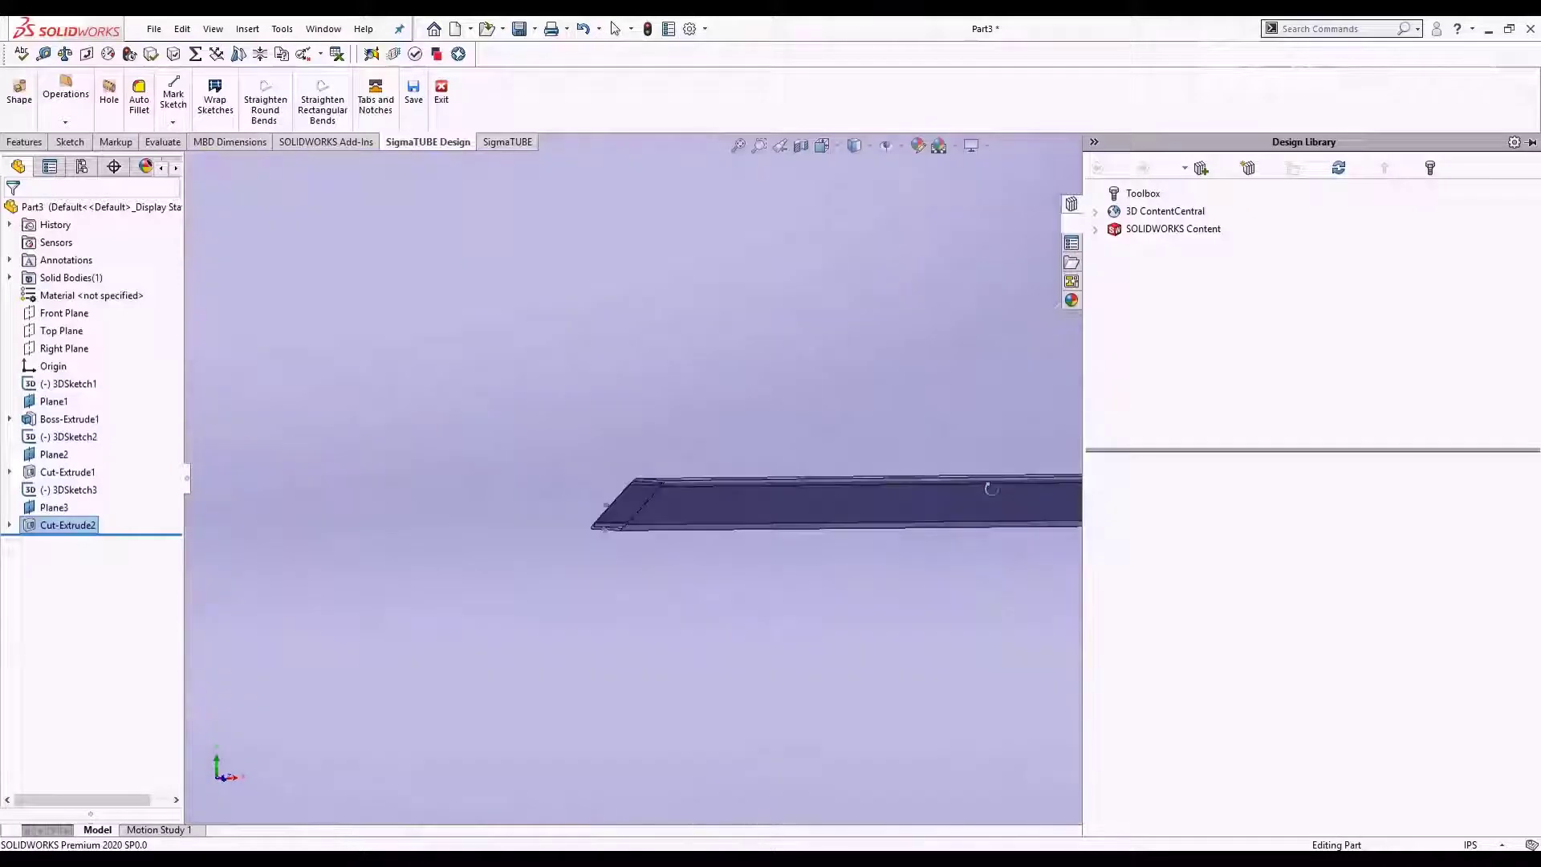
{"action": "middle_click_drag", "start_coordinate": [991, 489], "coordinate": [973, 487]}
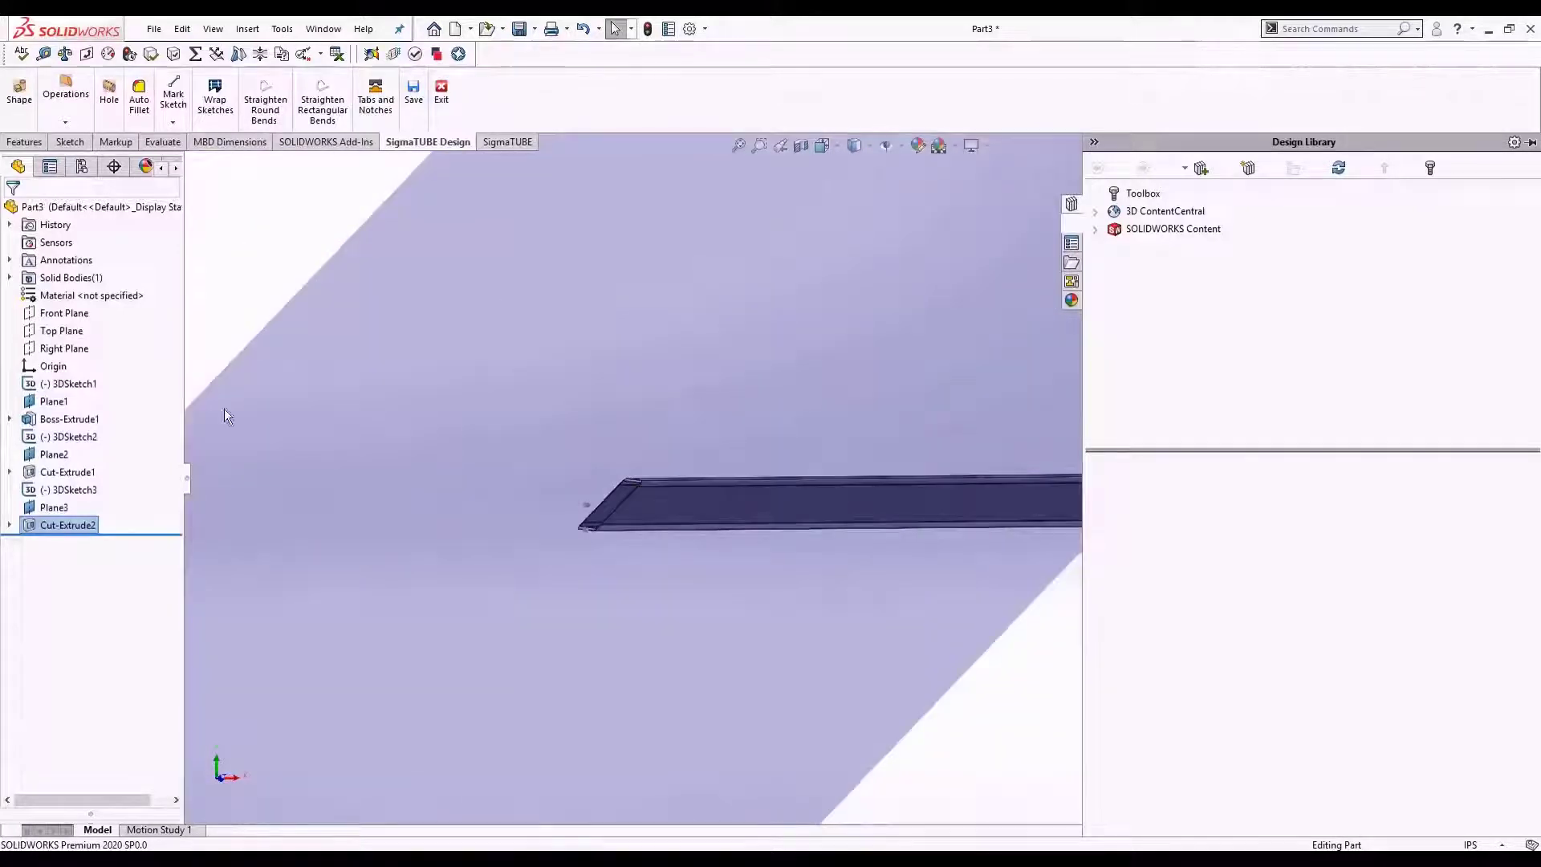
{"action": "left_click", "coordinate": [63, 507]}
{"action": "left_click", "coordinate": [233, 311]}
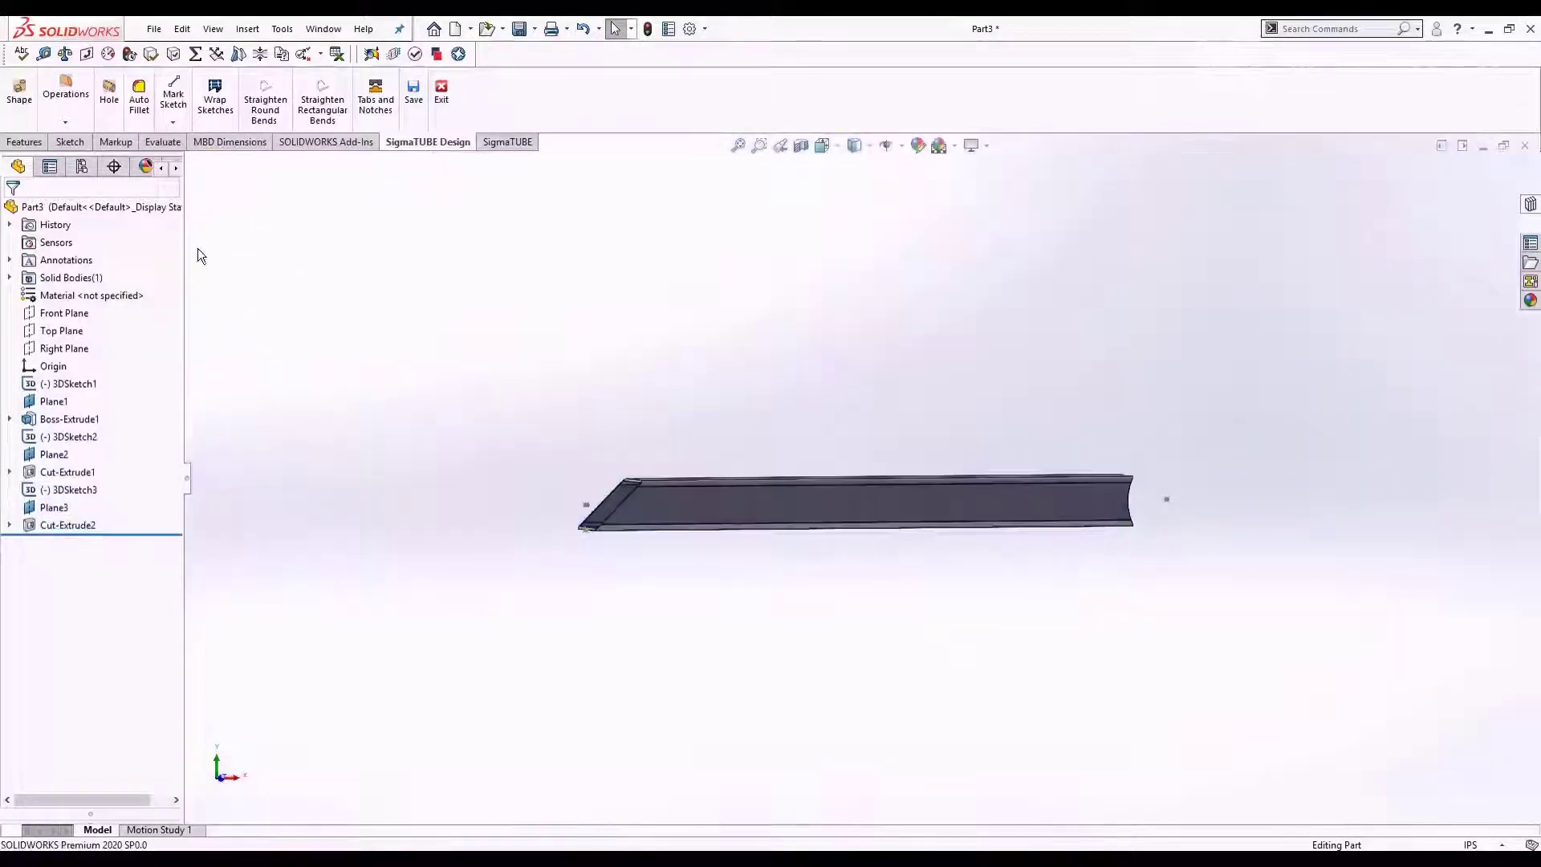
- Start a slot hole on the tube with a width of 1 inch and a height of 0.5 inch
{"action": "left_click", "coordinate": [104, 111]}
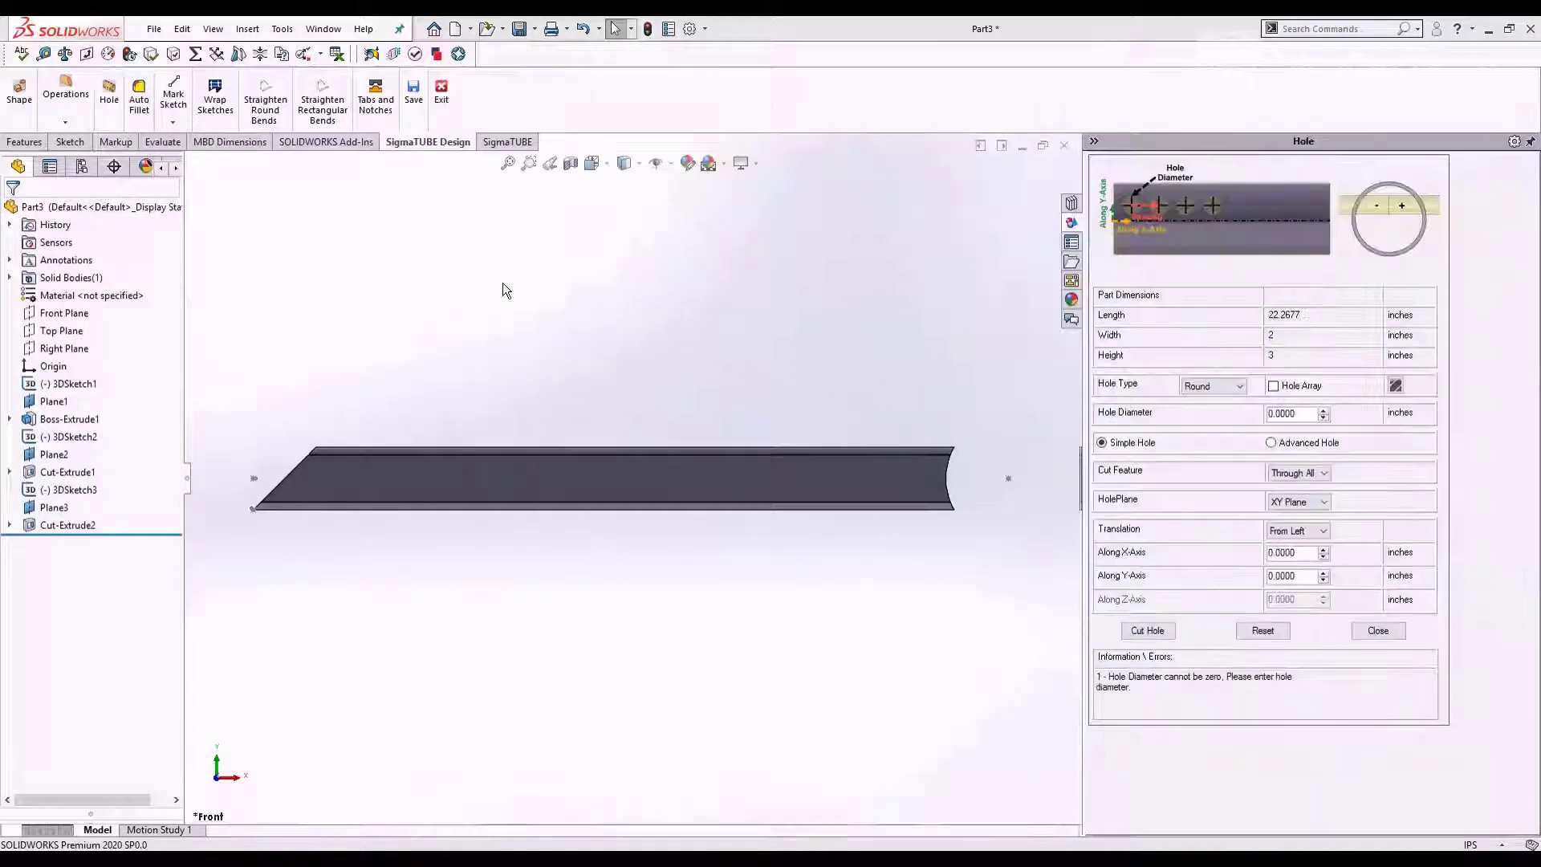
{"action": "left_click", "coordinate": [1215, 385]}
{"action": "left_click", "coordinate": [1210, 415]}
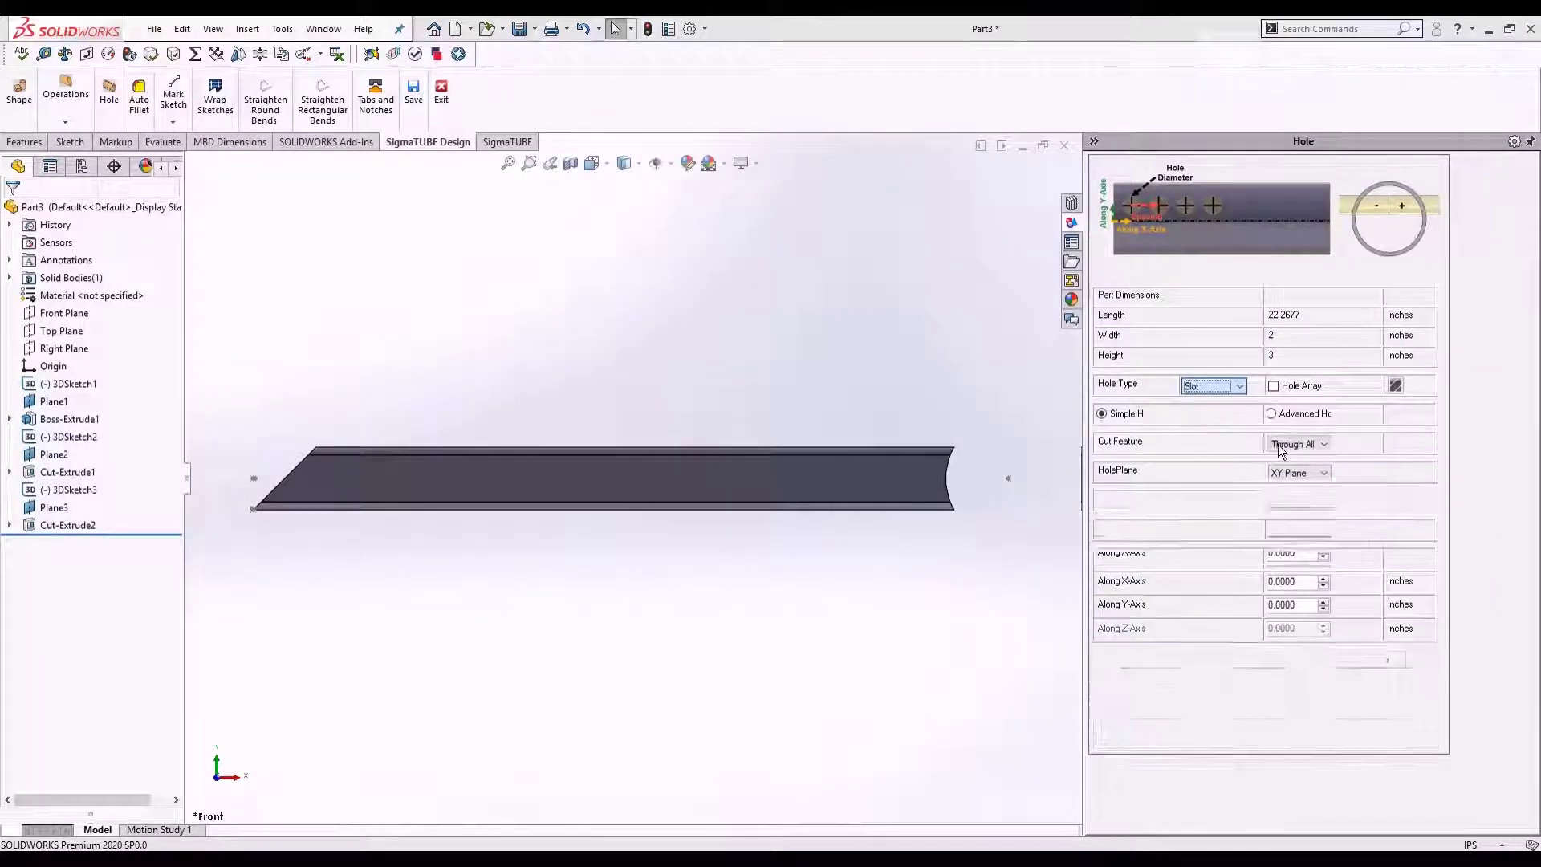
{"action": "left_click_drag", "start_coordinate": [1303, 415], "coordinate": [1230, 444]}
{"action": "type", "text": "1"}
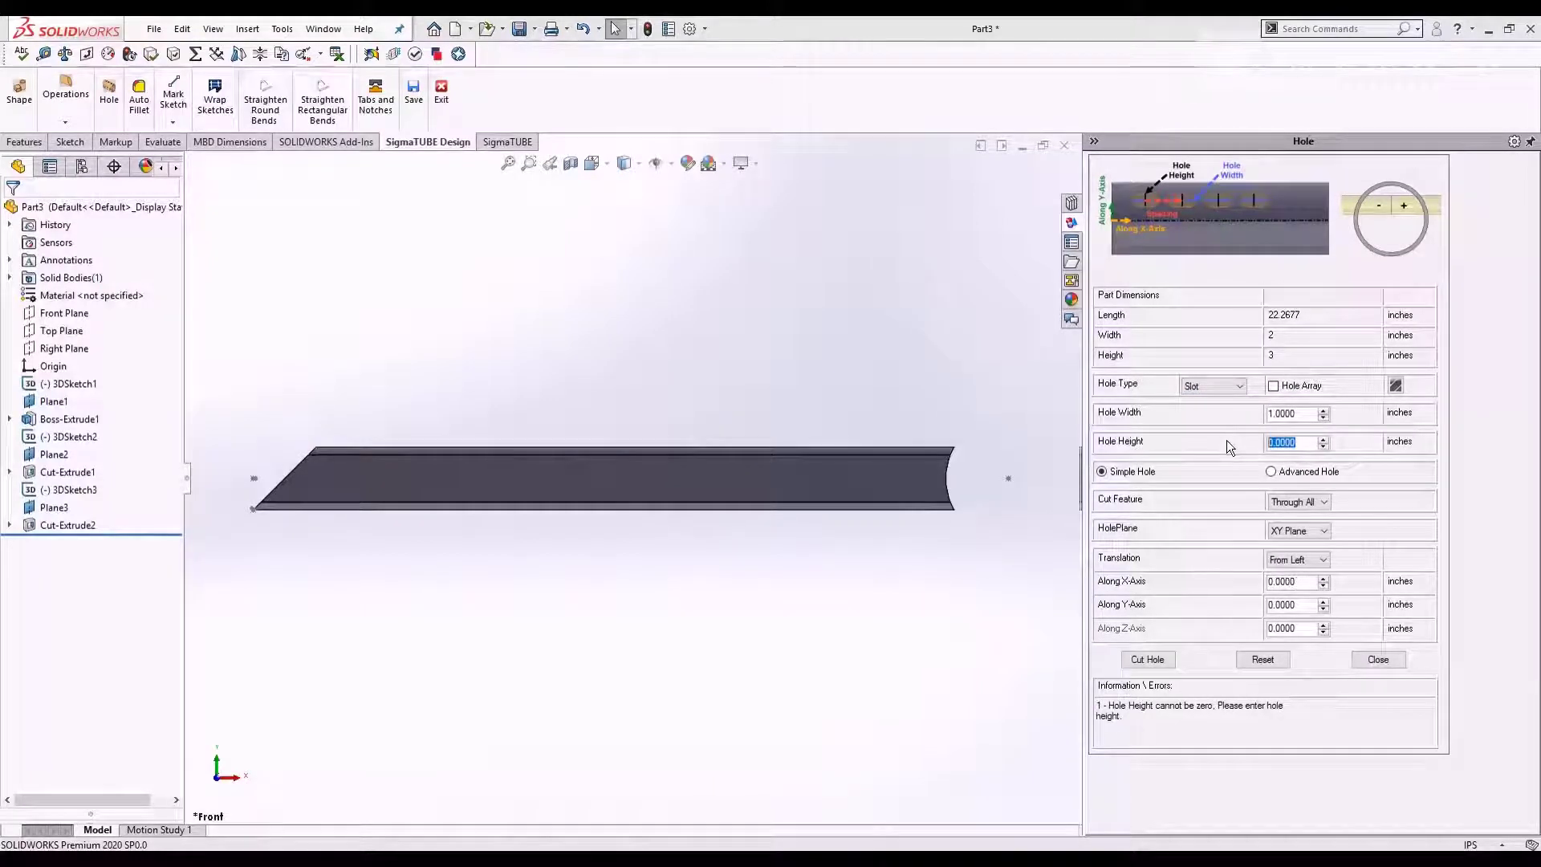
{"action": "type", "text": "0.5"}
{"action": "key", "text": "Return"}
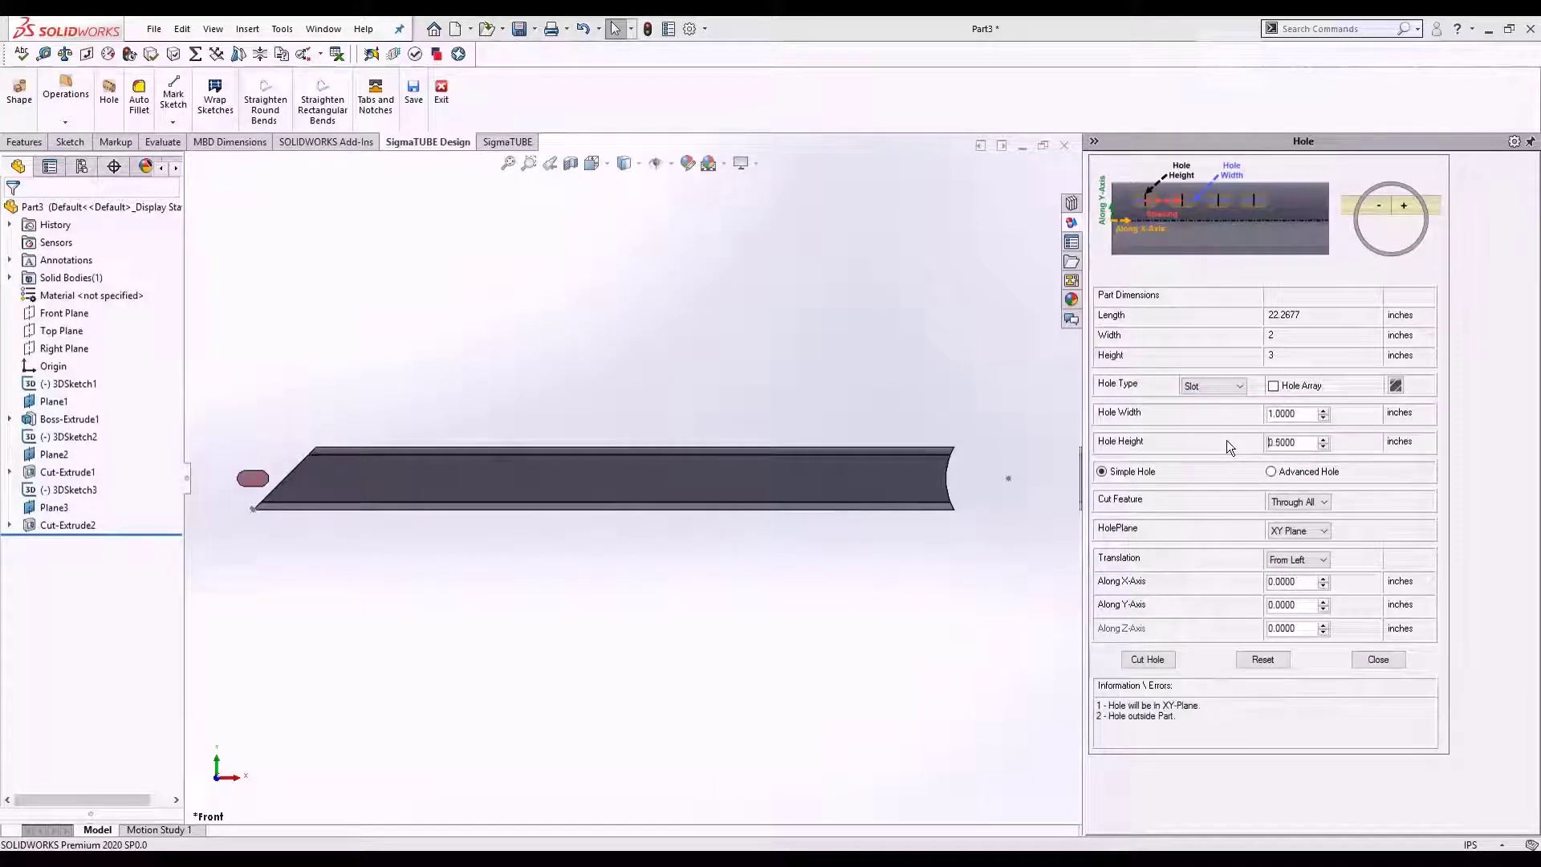
- Make the slot an array of 4 holes spaced 5 inches apart, offset 3.5 inches along the X-axis from the left
{"action": "left_click", "coordinate": [1275, 387]}
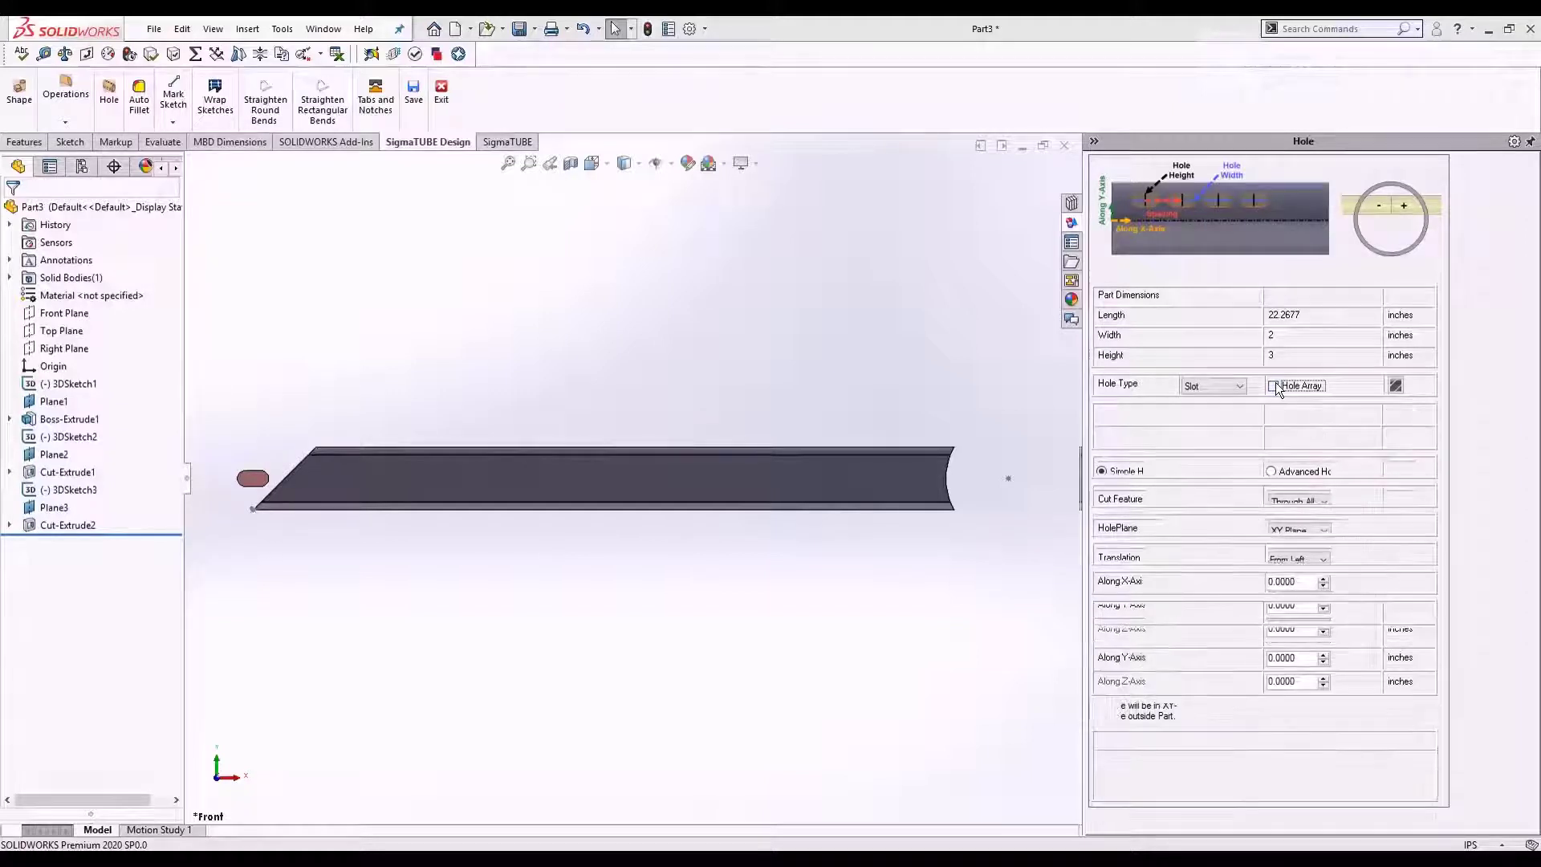
{"action": "left_click_drag", "start_coordinate": [1294, 437], "coordinate": [1246, 441]}
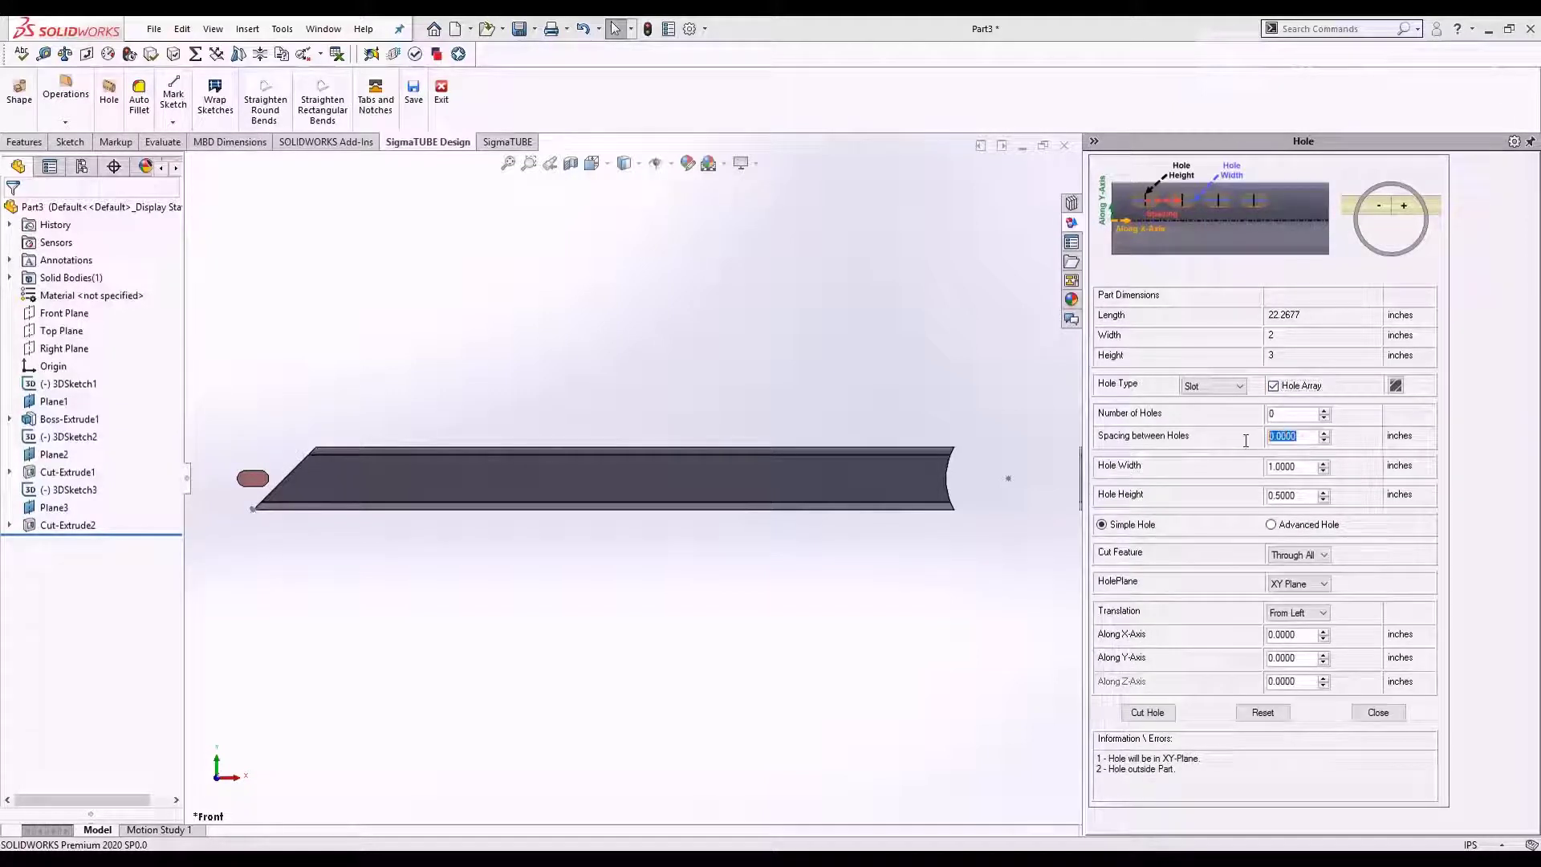
{"action": "type", "text": "5"}
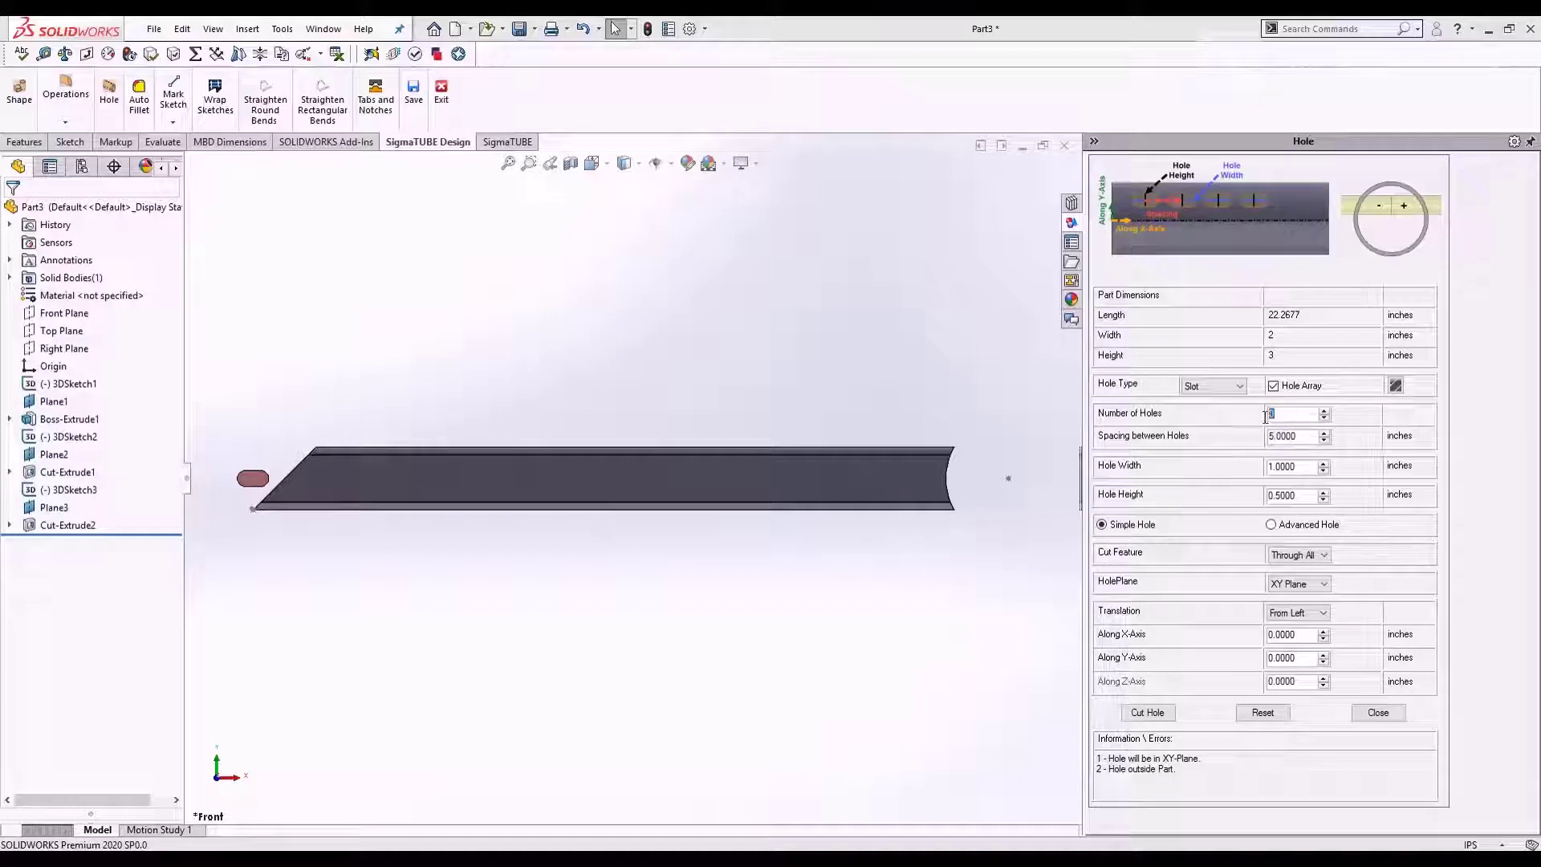
{"action": "type", "text": "5"}
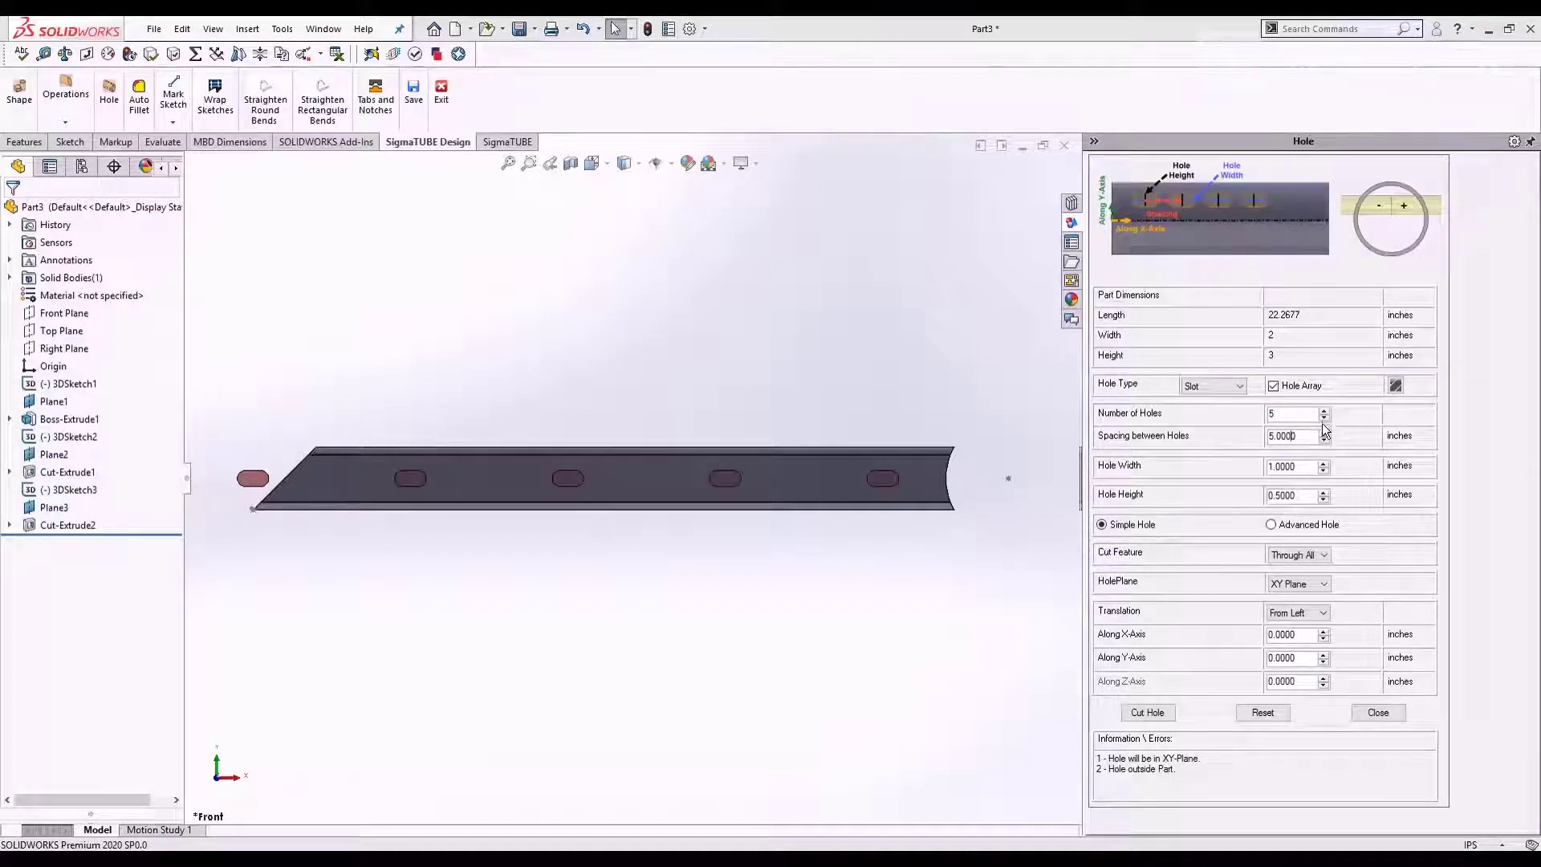
{"action": "left_click", "coordinate": [1323, 418]}
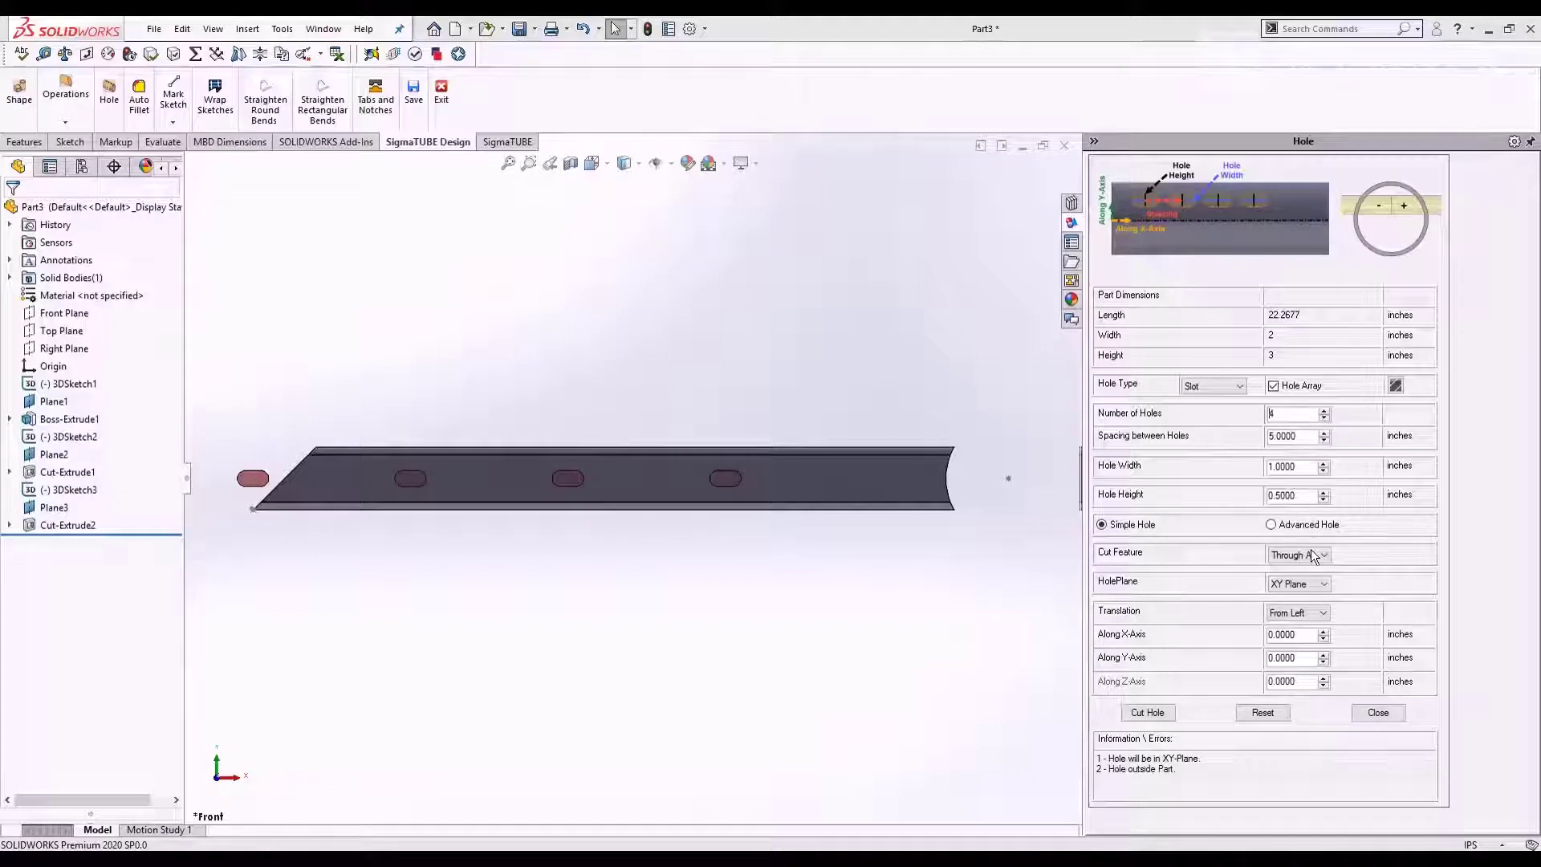
{"action": "left_click", "coordinate": [1323, 631]}
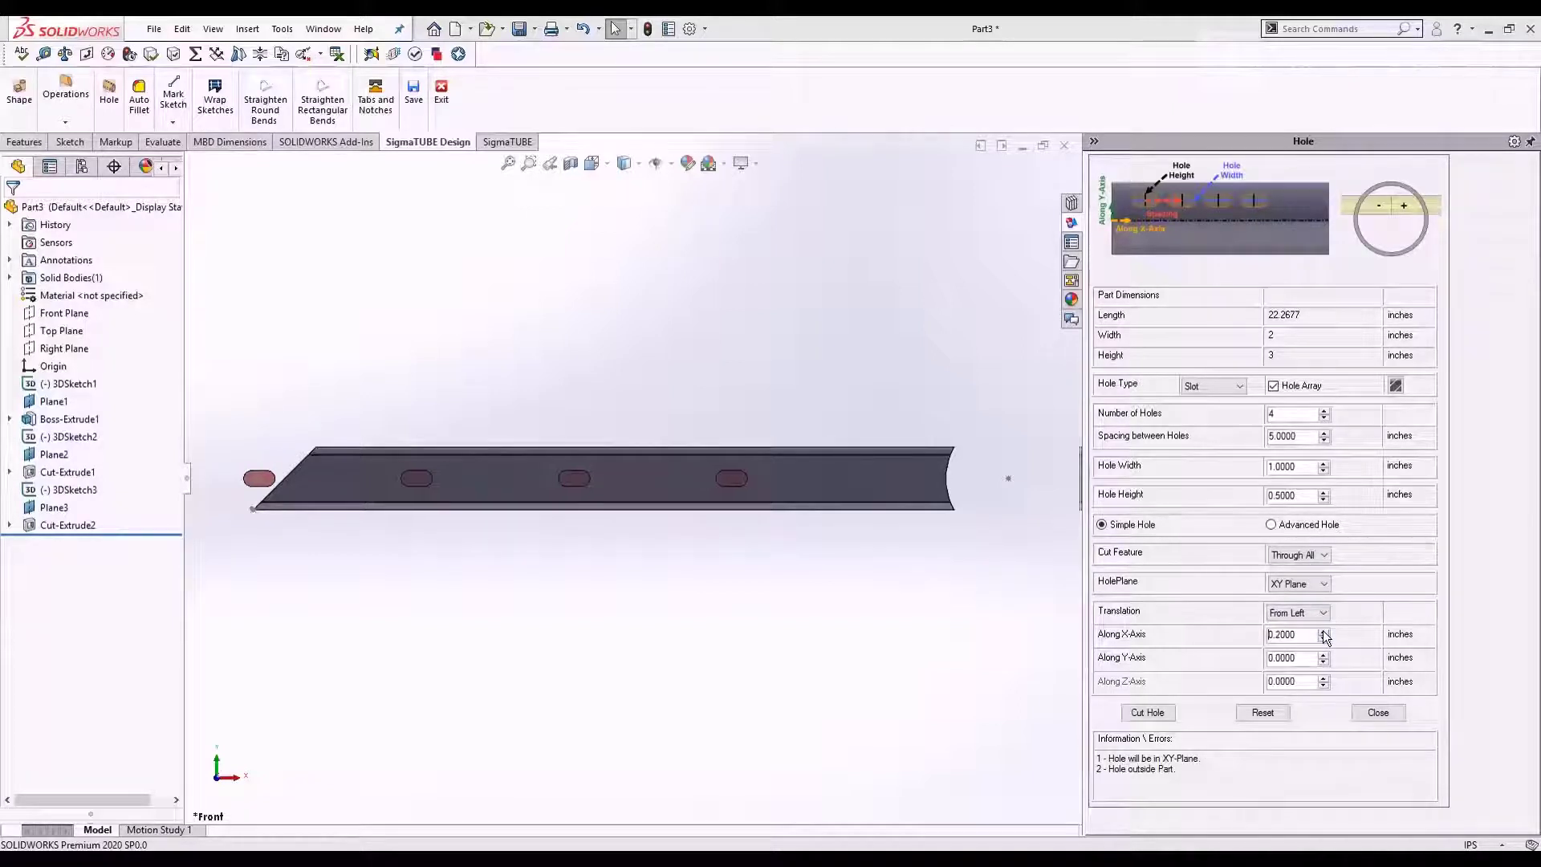
{"action": "left_click_drag", "start_coordinate": [1323, 633], "coordinate": [1323, 632]}
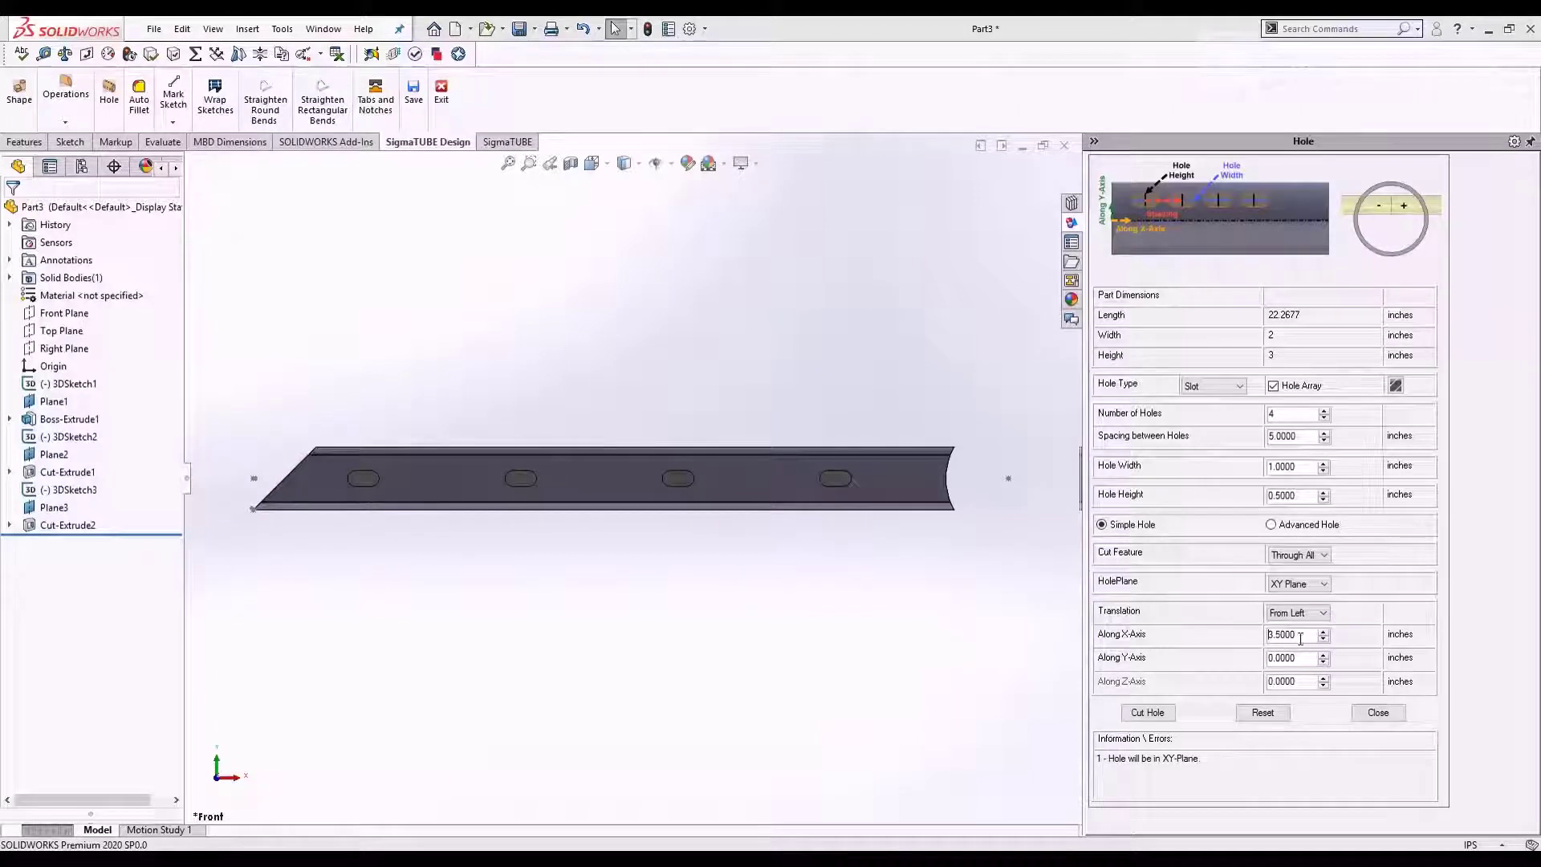
- Cut the array of slot holes through the tube, close the hole settings and view the tube at an angle
{"action": "left_click", "coordinate": [1172, 711]}
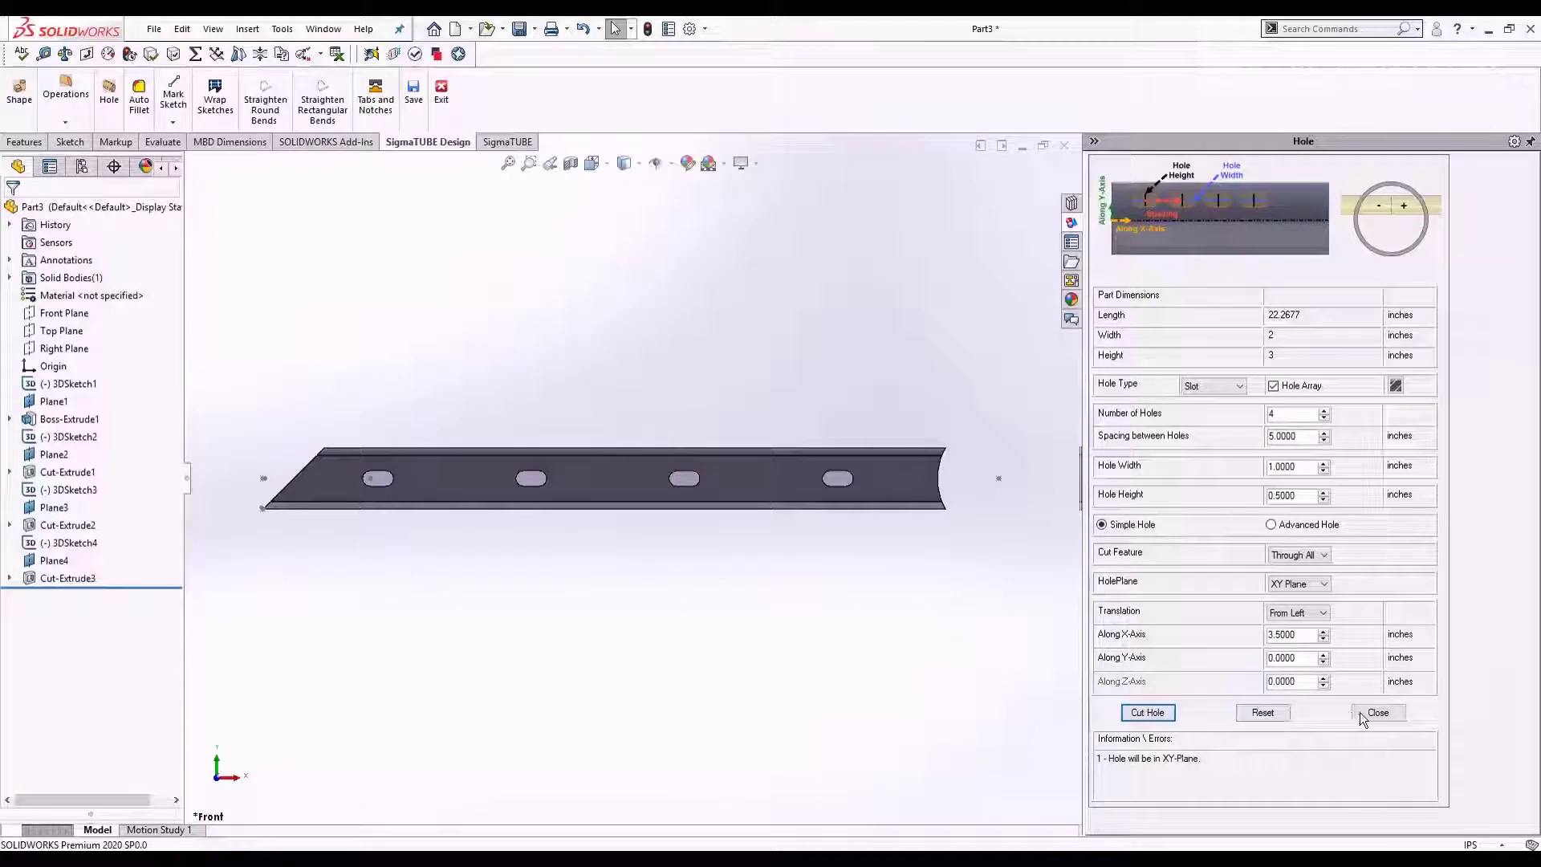
{"action": "left_click", "coordinate": [1374, 712]}
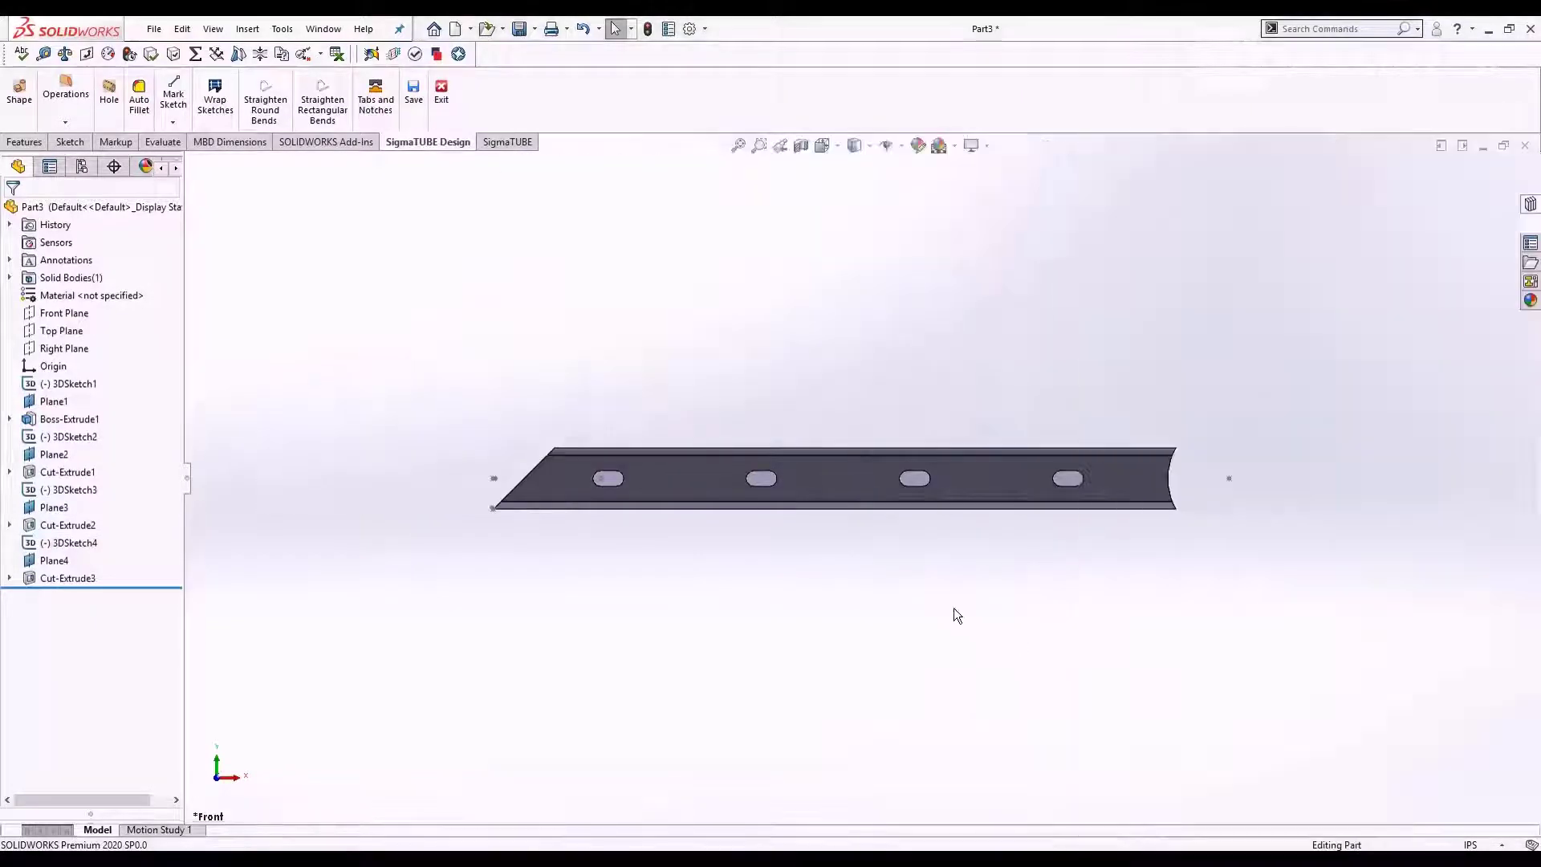
{"action": "mouse_move", "coordinate": [955, 610]}
{"action": "middle_mouse_down"}
{"action": "mouse_move", "coordinate": [1209, 632]}
{"action": "mouse_move", "coordinate": [964, 618]}
{"action": "middle_mouse_up"}
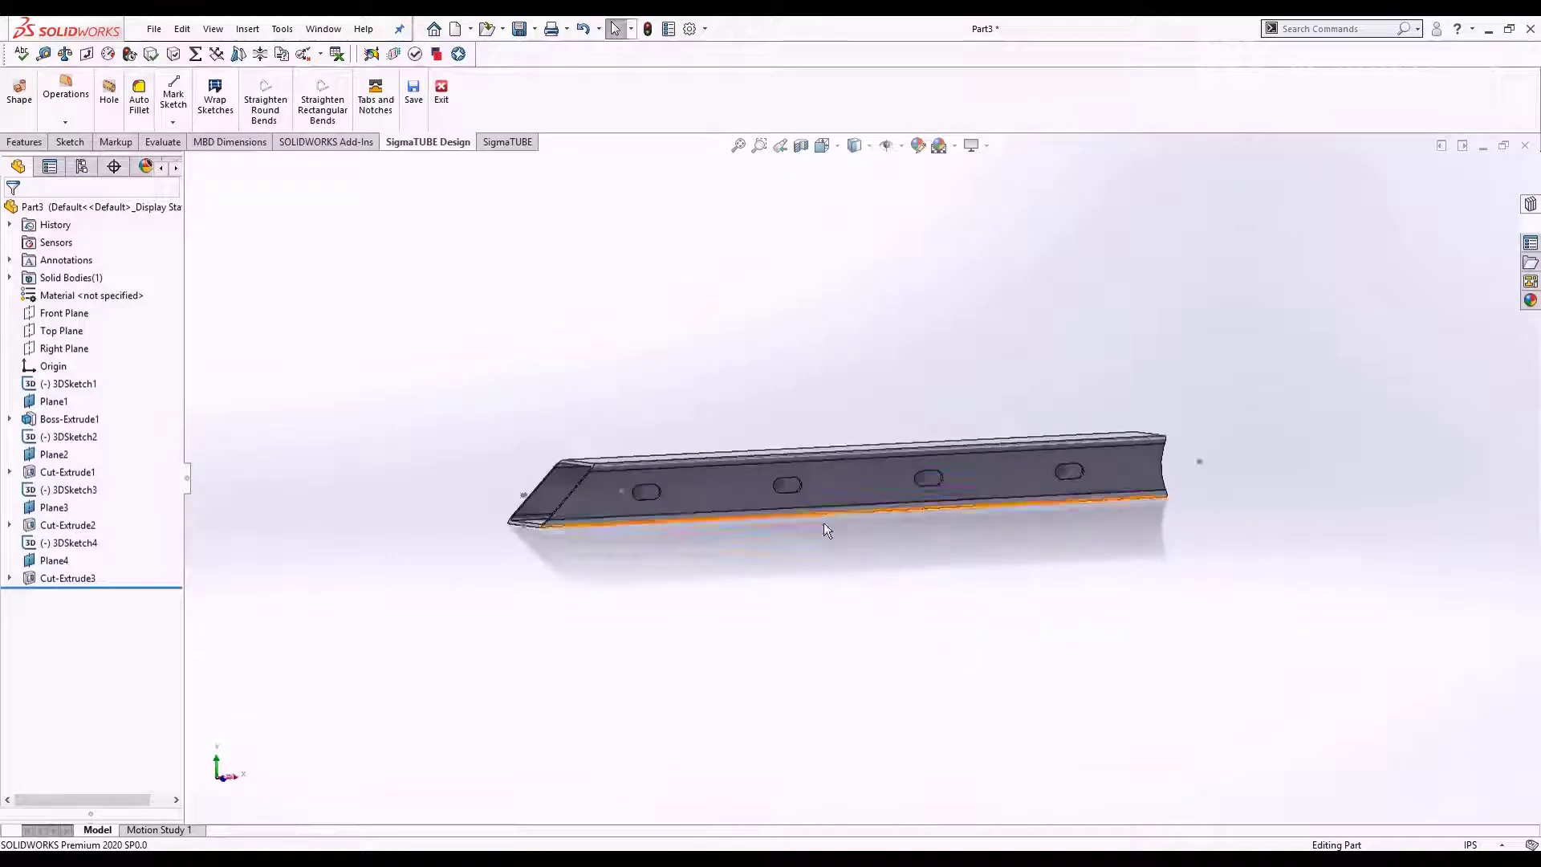
- Save the tube as Part3.SLDPRT in the STDataDemo folder
{"action": "left_click", "coordinate": [414, 95]}
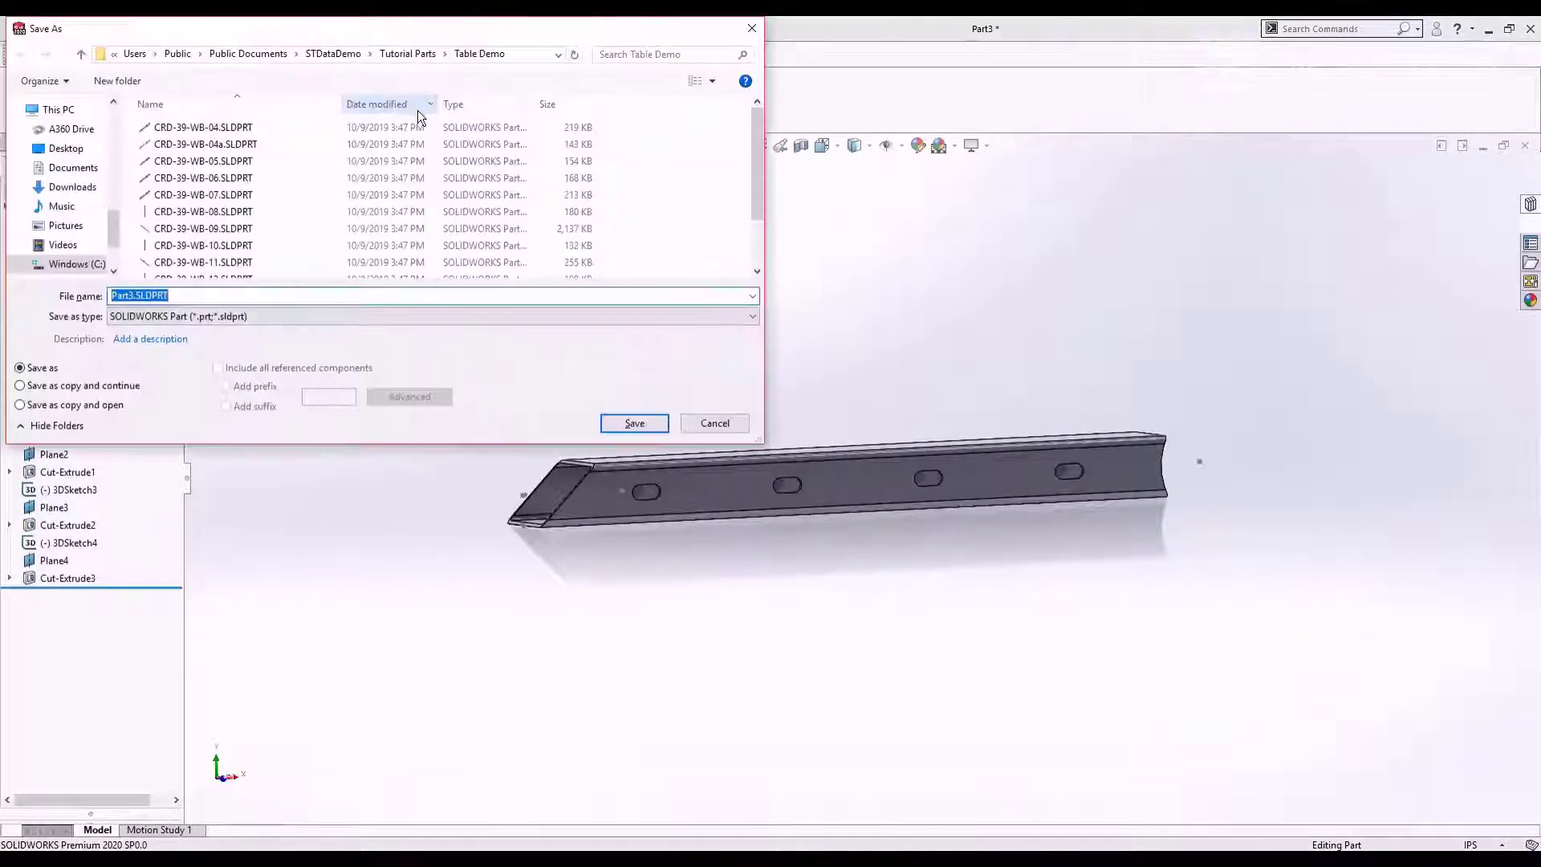
{"action": "left_click", "coordinate": [333, 53]}
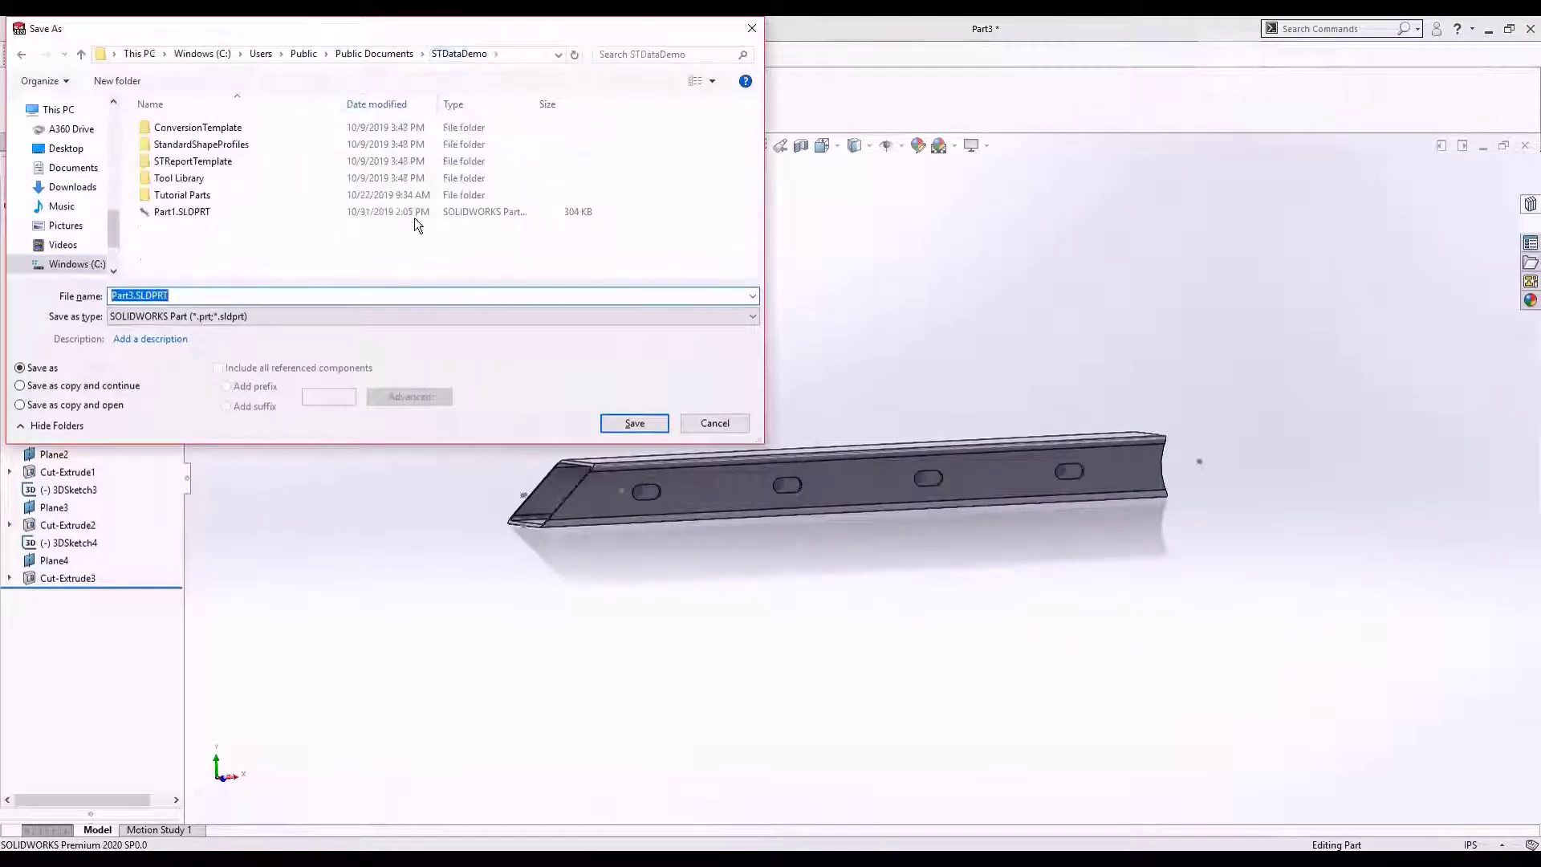
{"action": "left_click", "coordinate": [643, 421]}
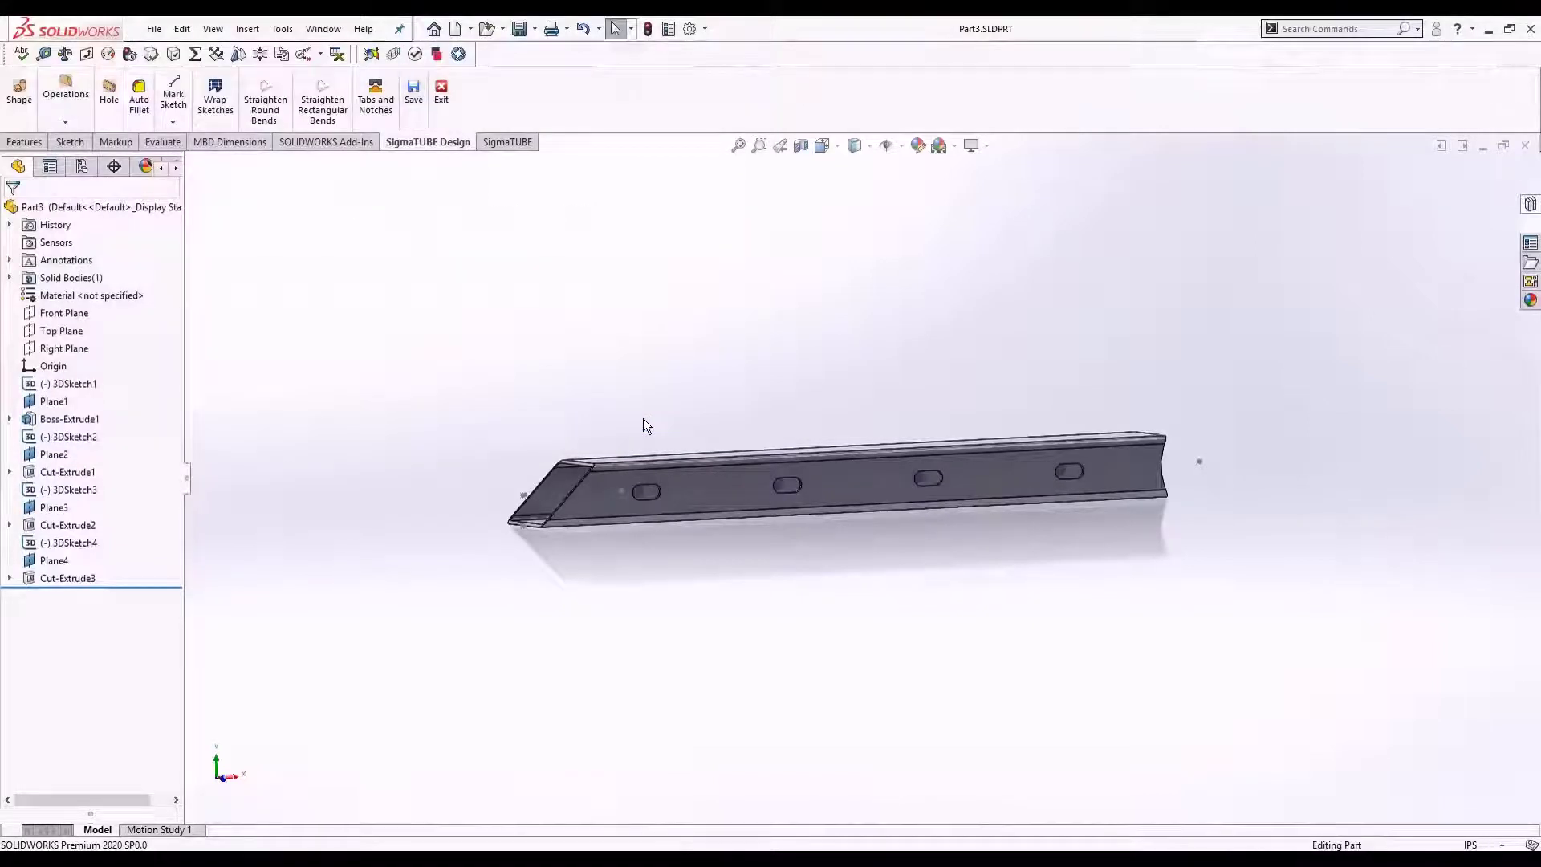
- Generate the SigmaTUBE cutting toolpath for the tube's ends and slots
{"action": "left_click", "coordinate": [177, 169]}
{"action": "left_click", "coordinate": [145, 168]}
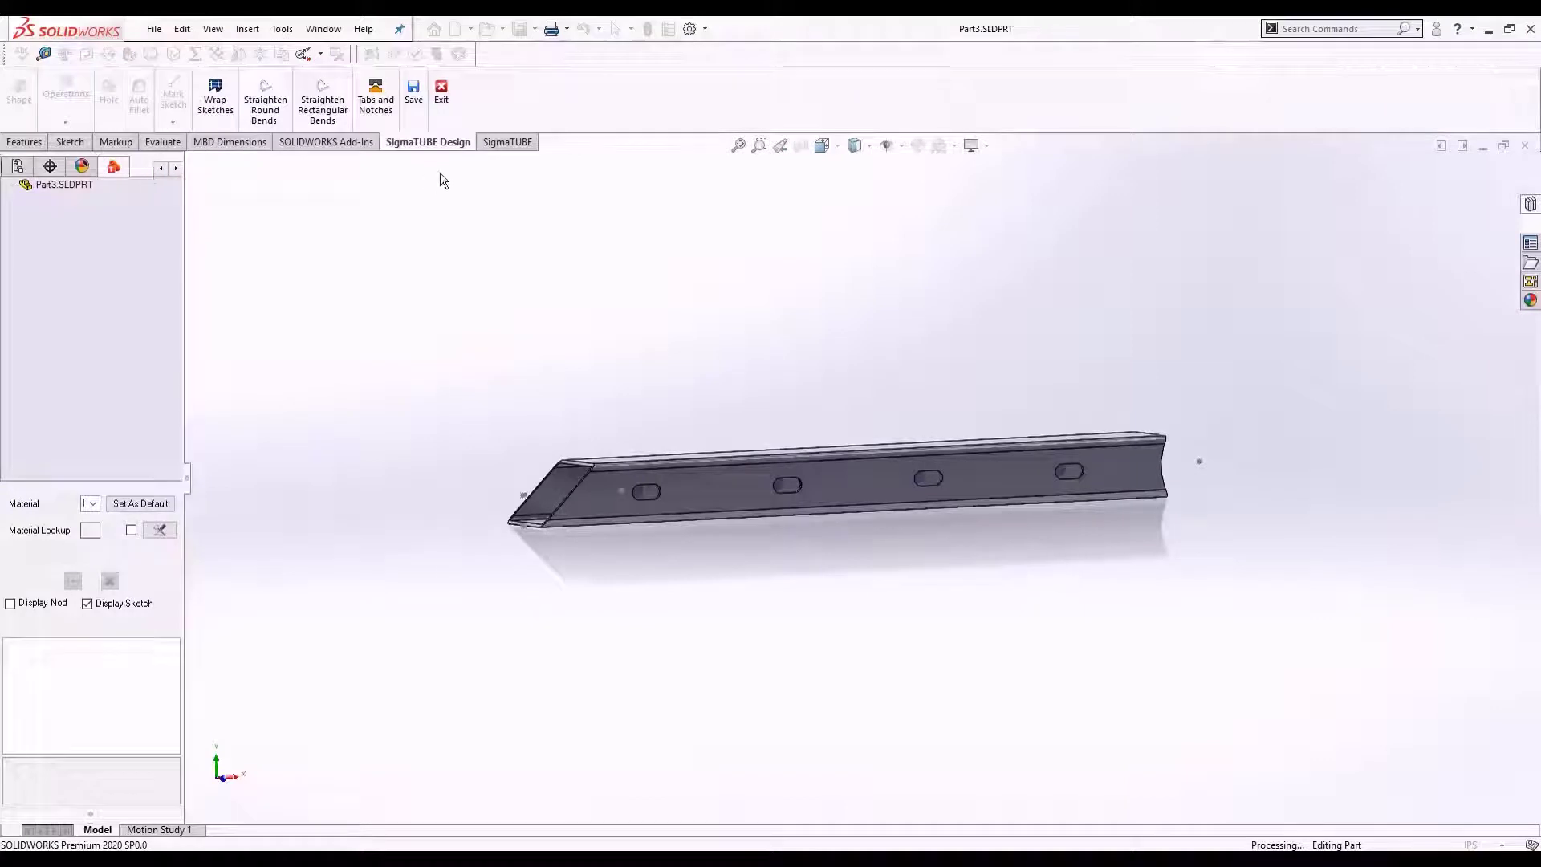
{"action": "left_click", "coordinate": [508, 145]}
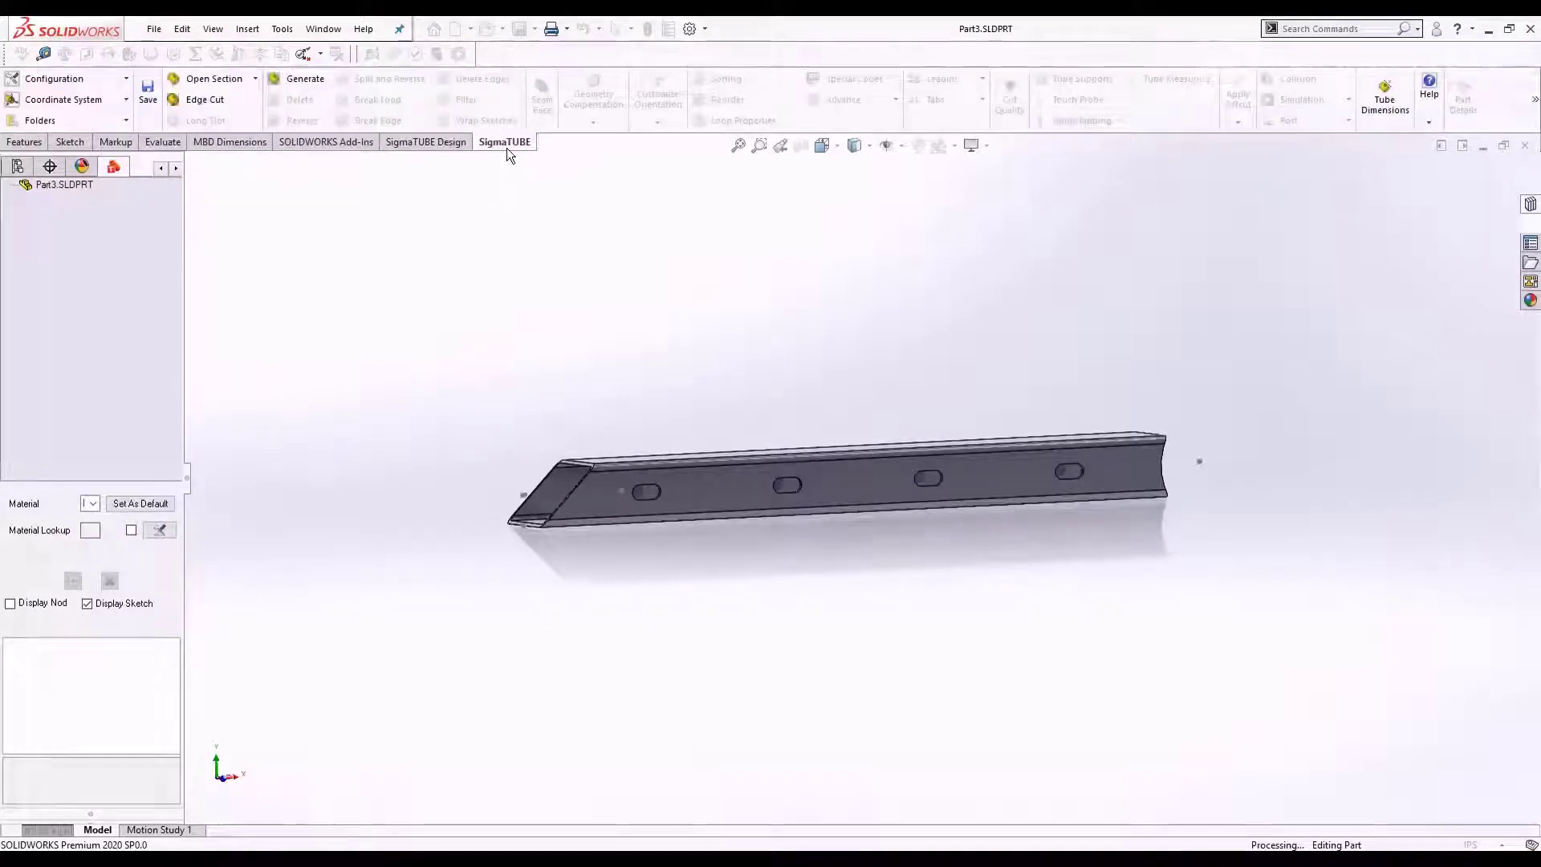
{"action": "left_click", "coordinate": [298, 85]}
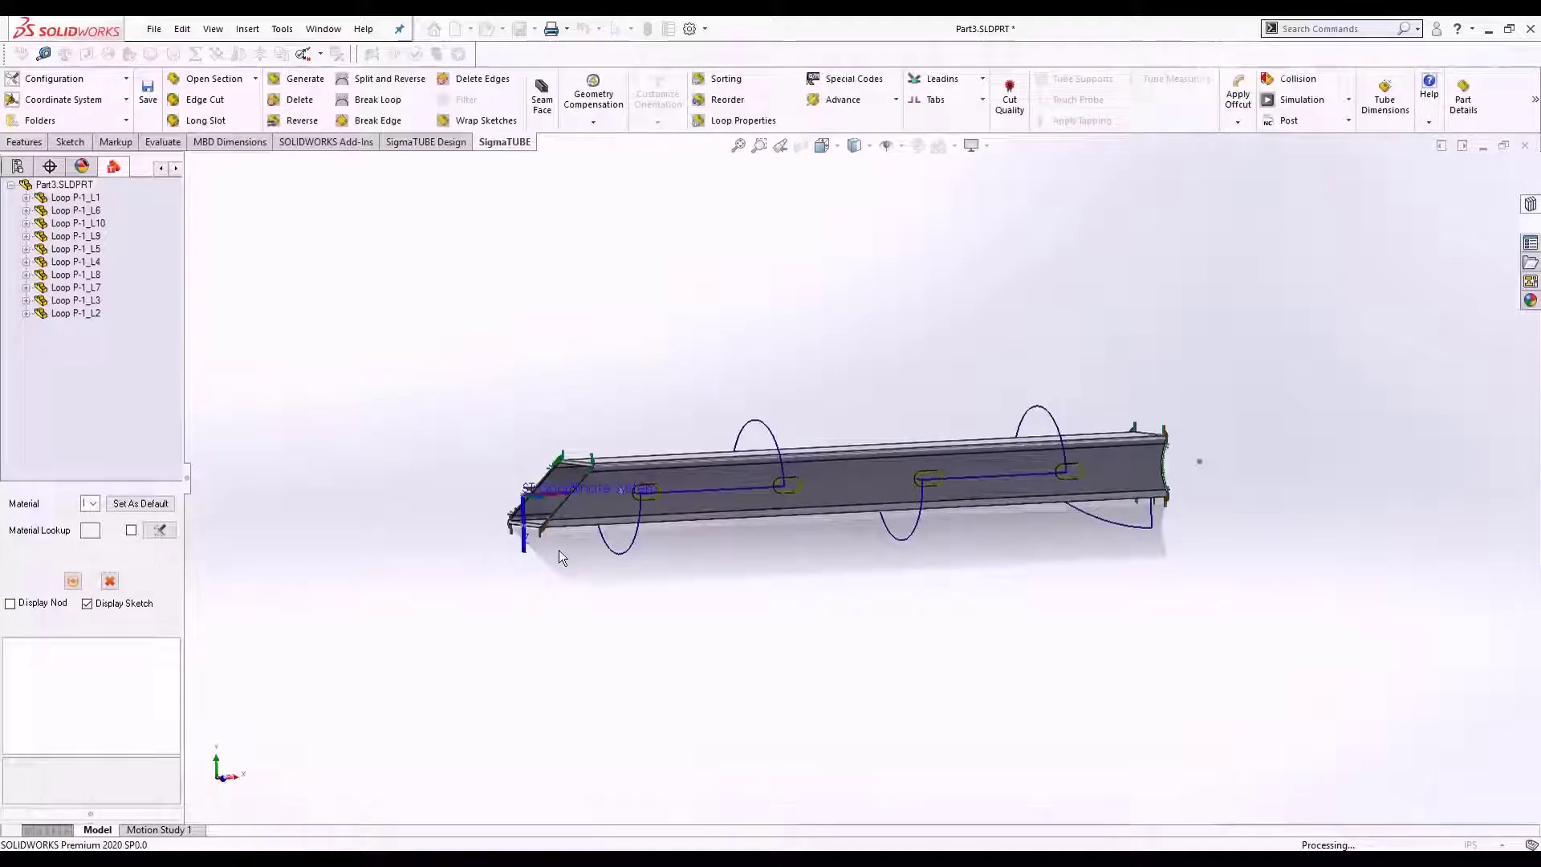
- Inspect the toolpath around the mitered end and slots, and run the cutting simulation for the tube
{"action": "scroll", "coordinate": [671, 508], "scroll_direction": "down", "scroll_amount": 10}
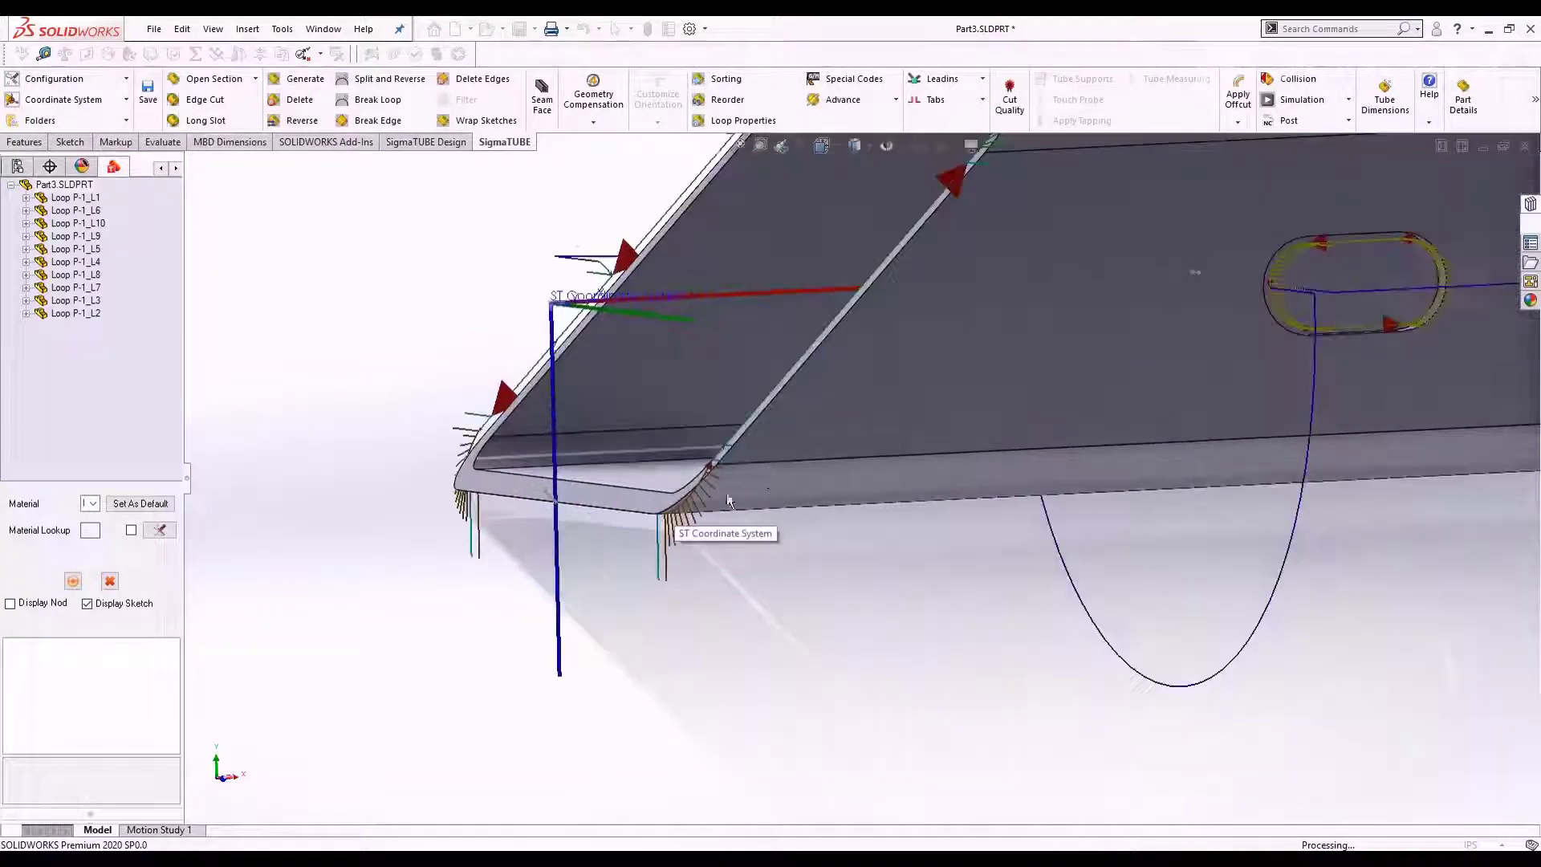
{"action": "middle_click_drag", "start_coordinate": [730, 500], "coordinate": [789, 489]}
{"action": "scroll", "coordinate": [879, 476], "scroll_direction": "up", "scroll_amount": 6}
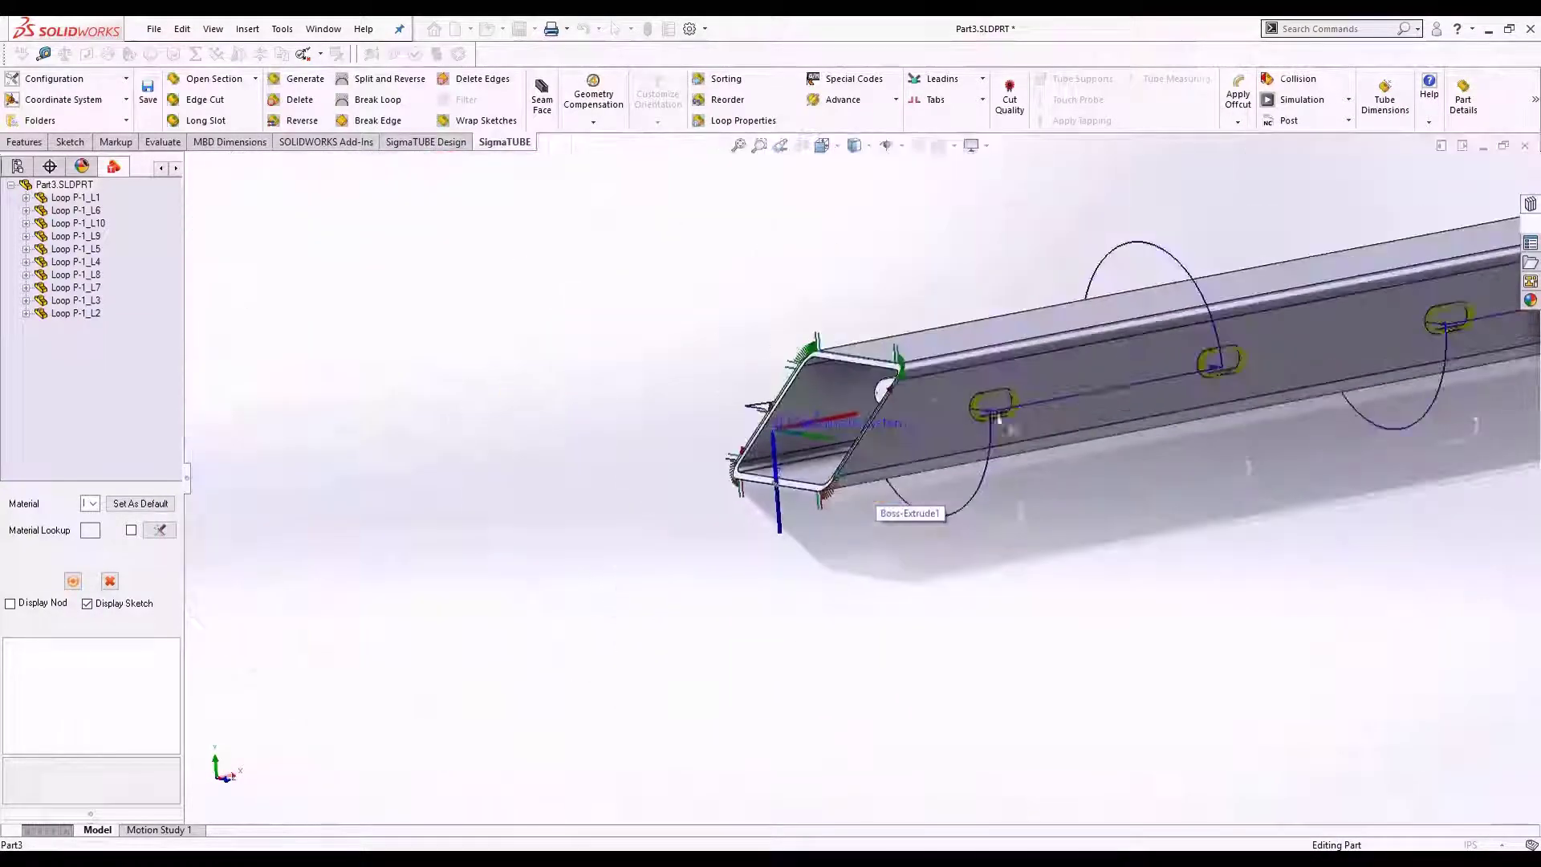
{"action": "scroll", "coordinate": [998, 418], "scroll_direction": "up", "scroll_amount": 5}
{"action": "scroll", "coordinate": [1134, 438], "scroll_direction": "down", "scroll_amount": 3}
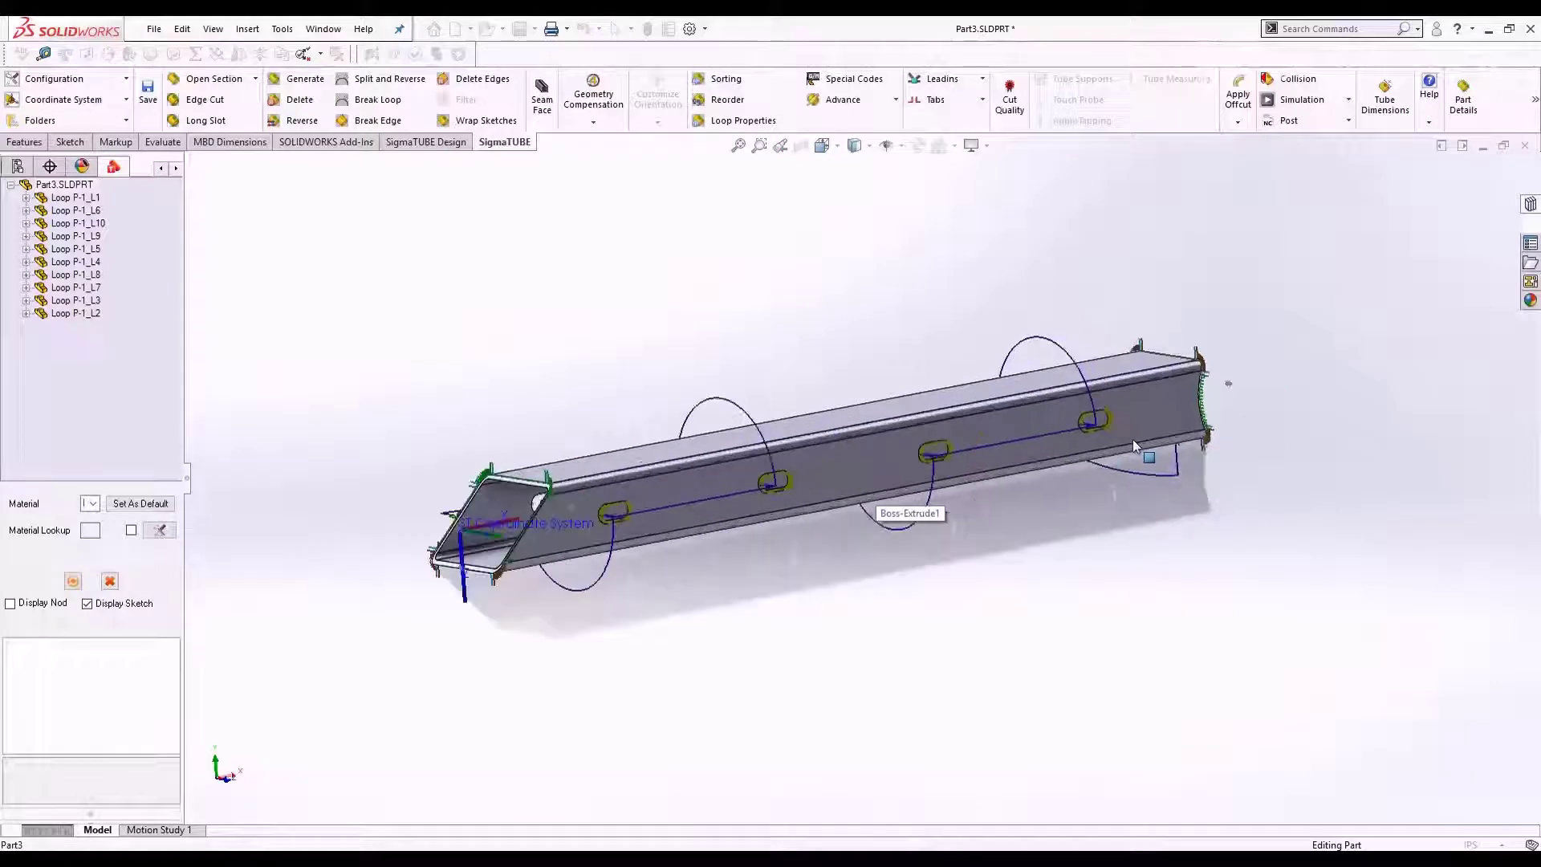
{"action": "left_click", "coordinate": [1294, 100]}
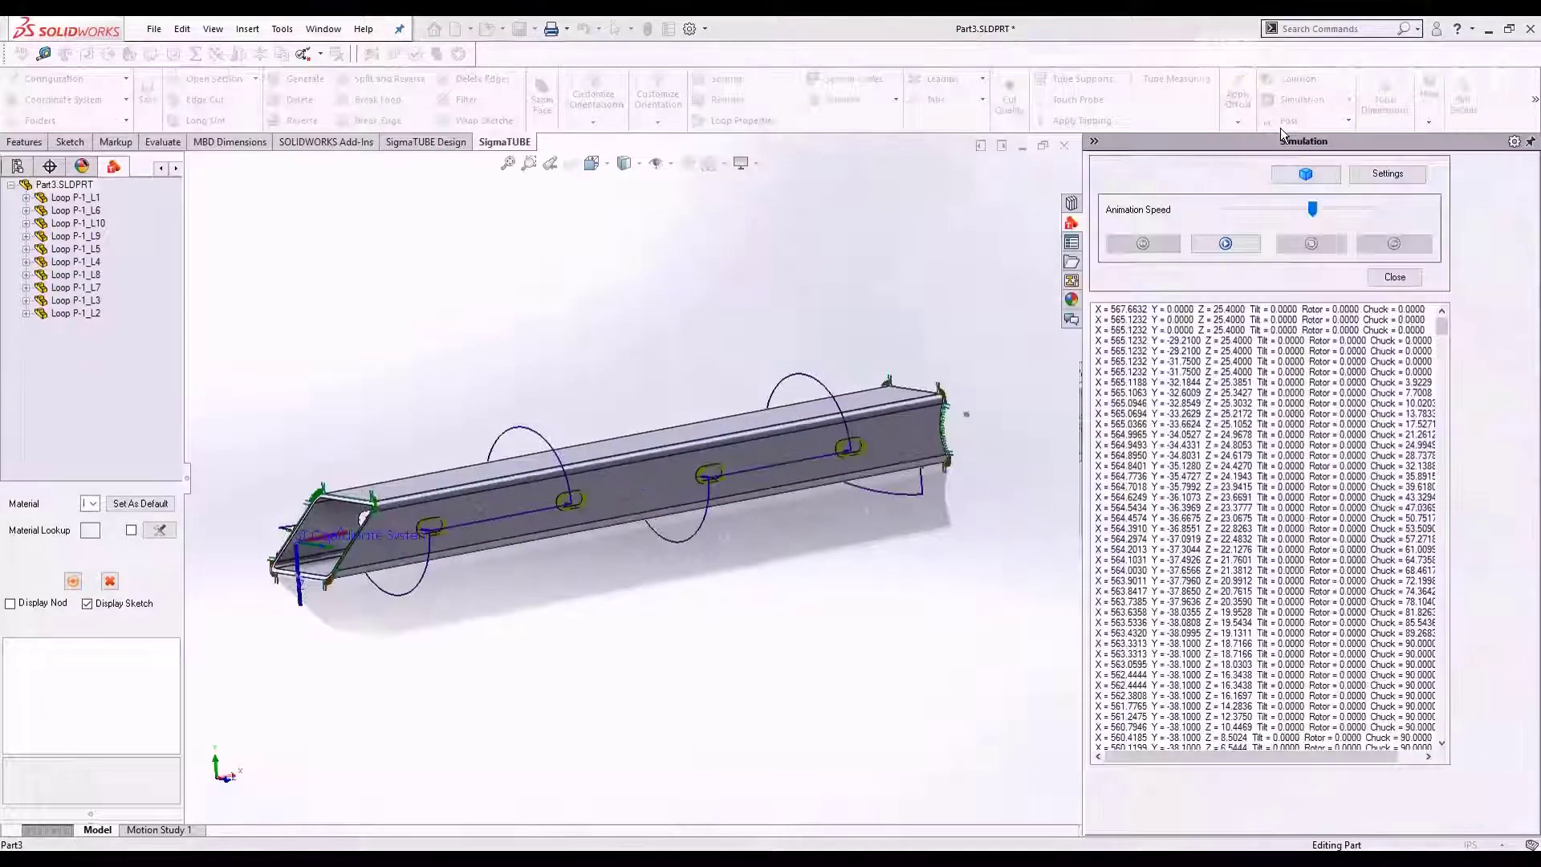
{"action": "left_click", "coordinate": [1236, 244]}
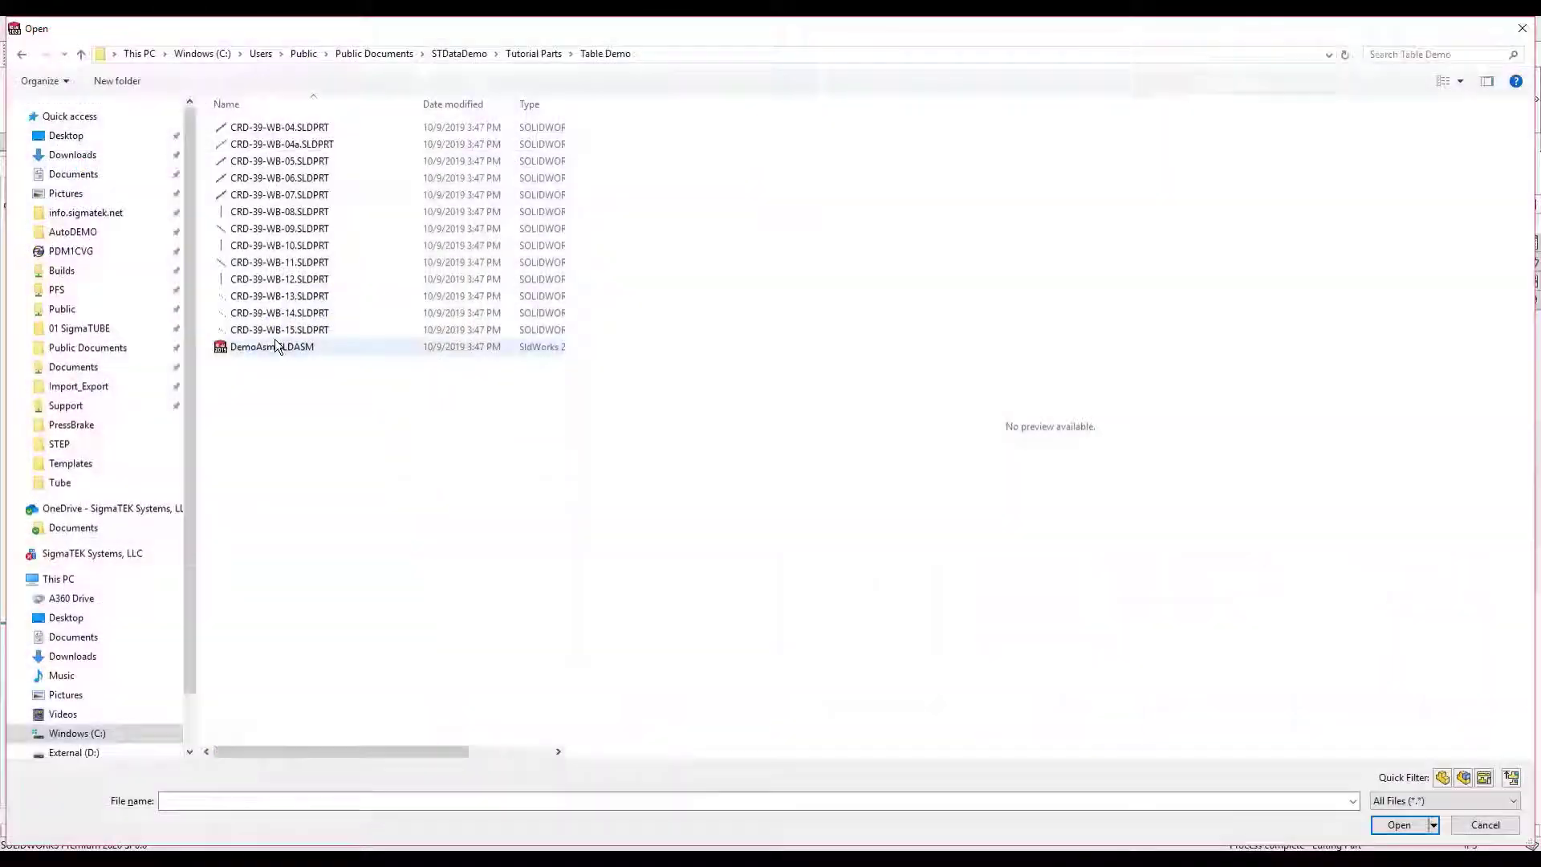
- Open the DemoAsm.SLDASM assembly from the Table Demo folder and process all parts in its SigmaTUBE part list
{"action": "double_click", "coordinate": [276, 346]}
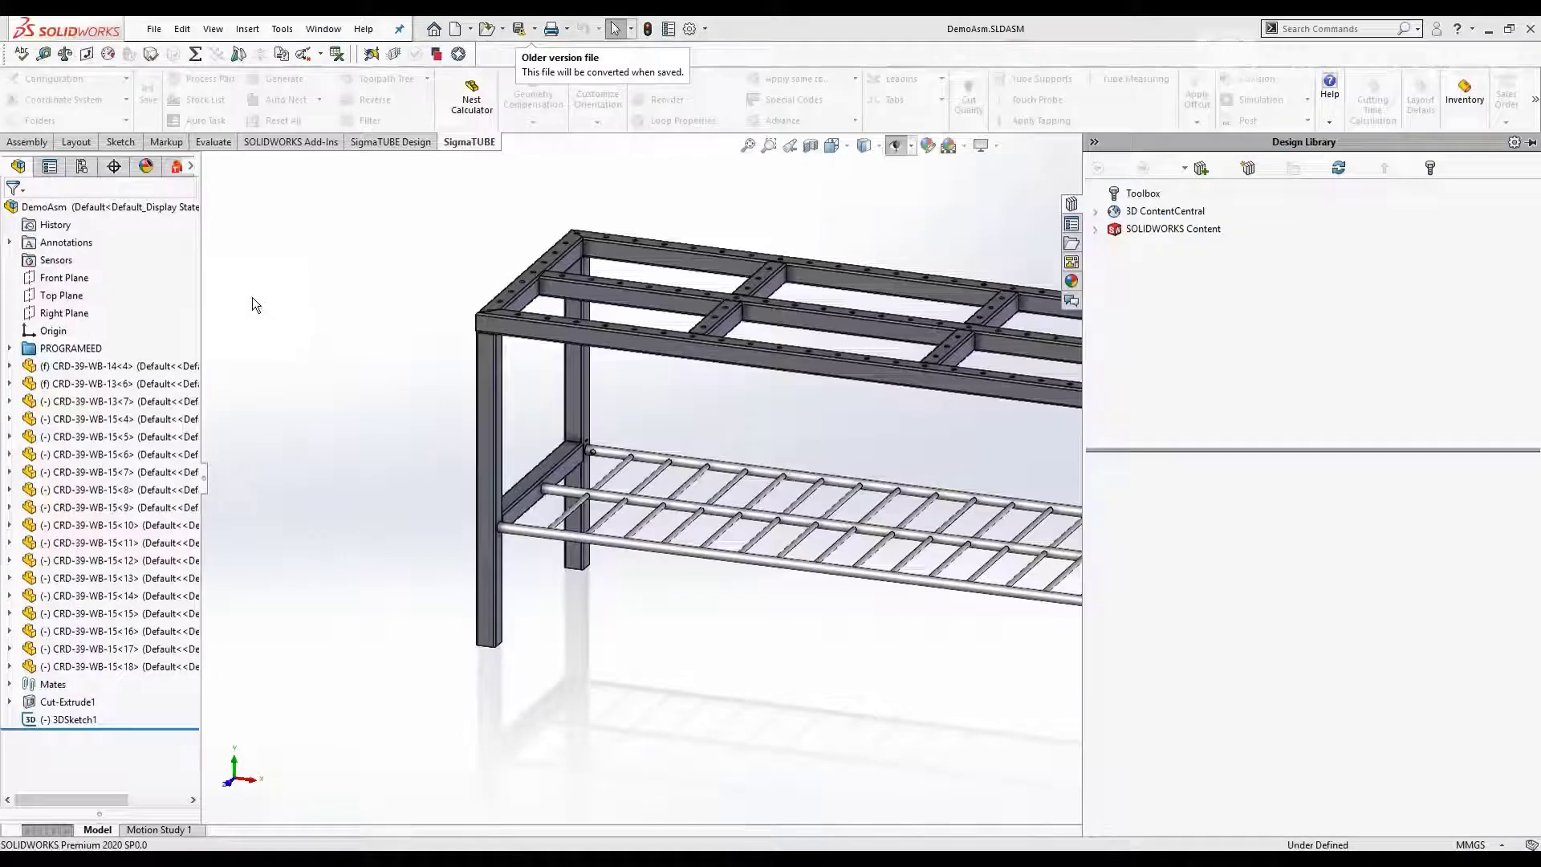
{"action": "left_click", "coordinate": [174, 167]}
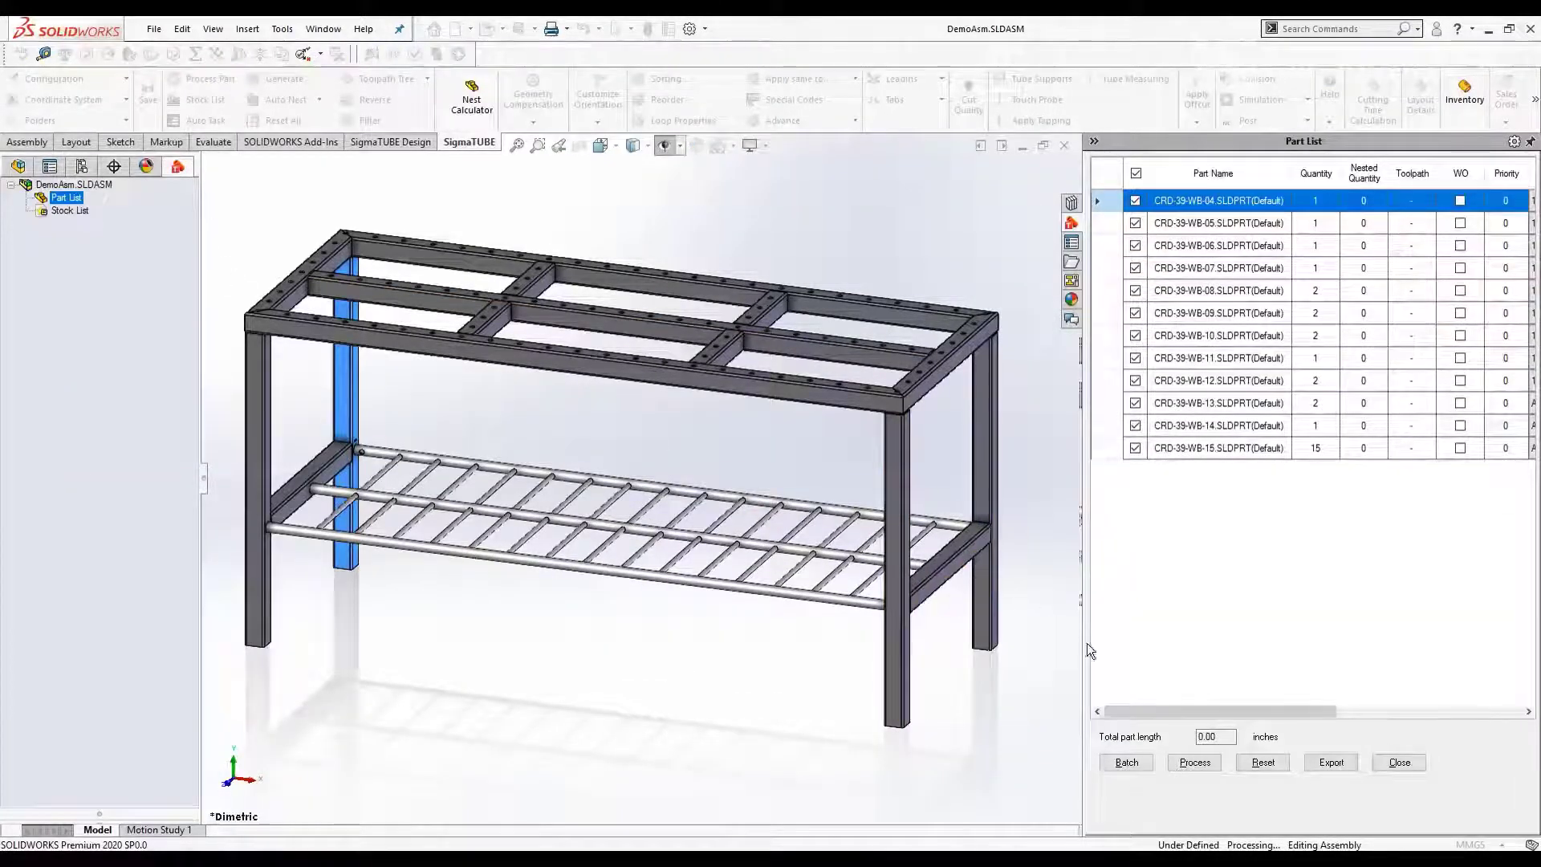
{"action": "left_click", "coordinate": [1195, 762]}
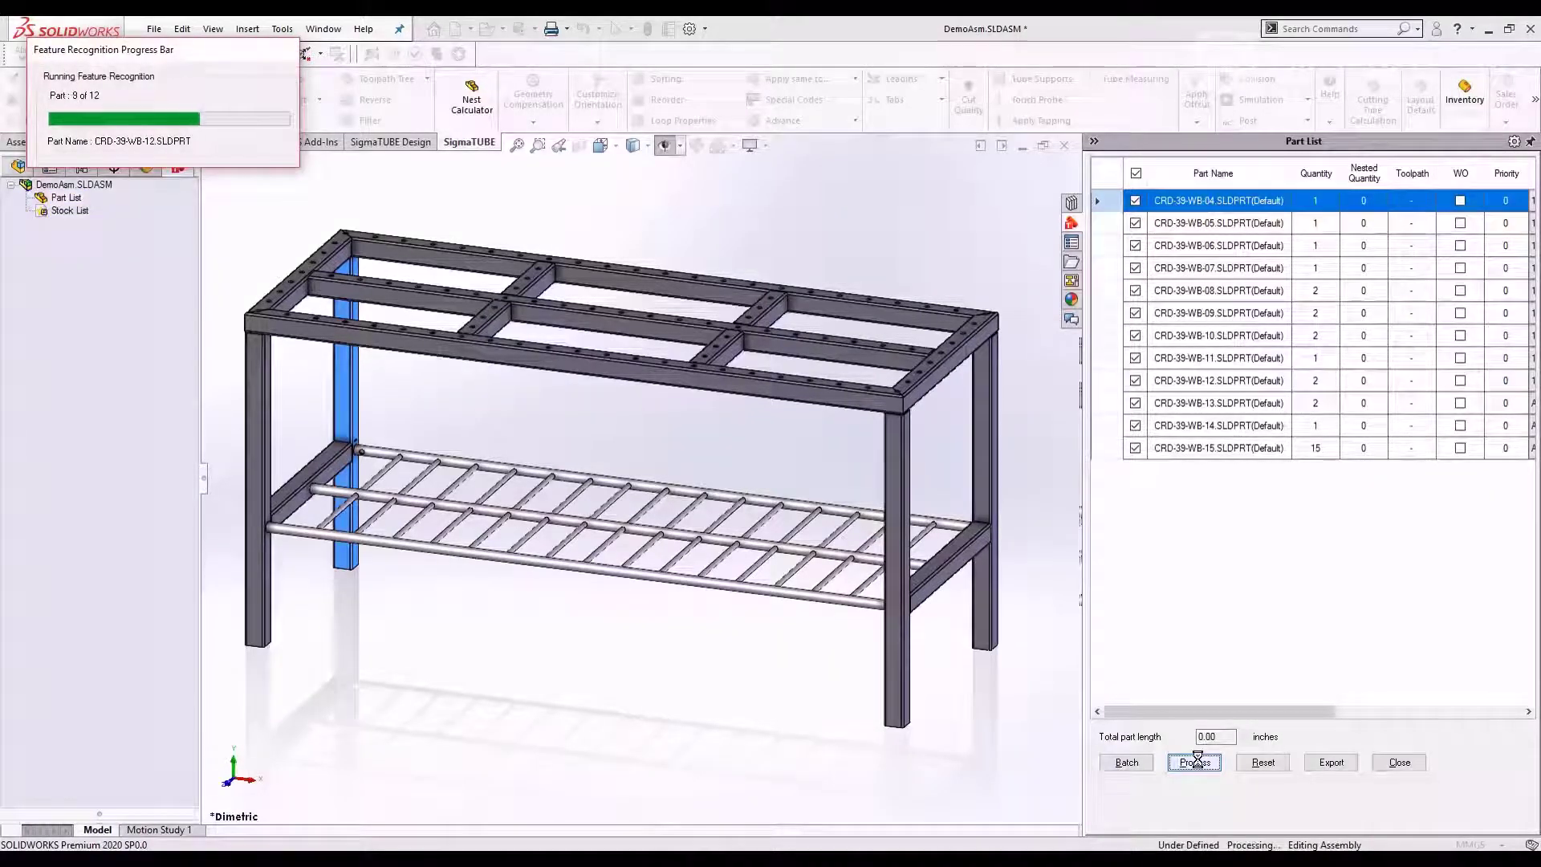
- Set the batch quantity of the assembly's parts to 2 and close the part list
{"action": "left_click", "coordinate": [1148, 761]}
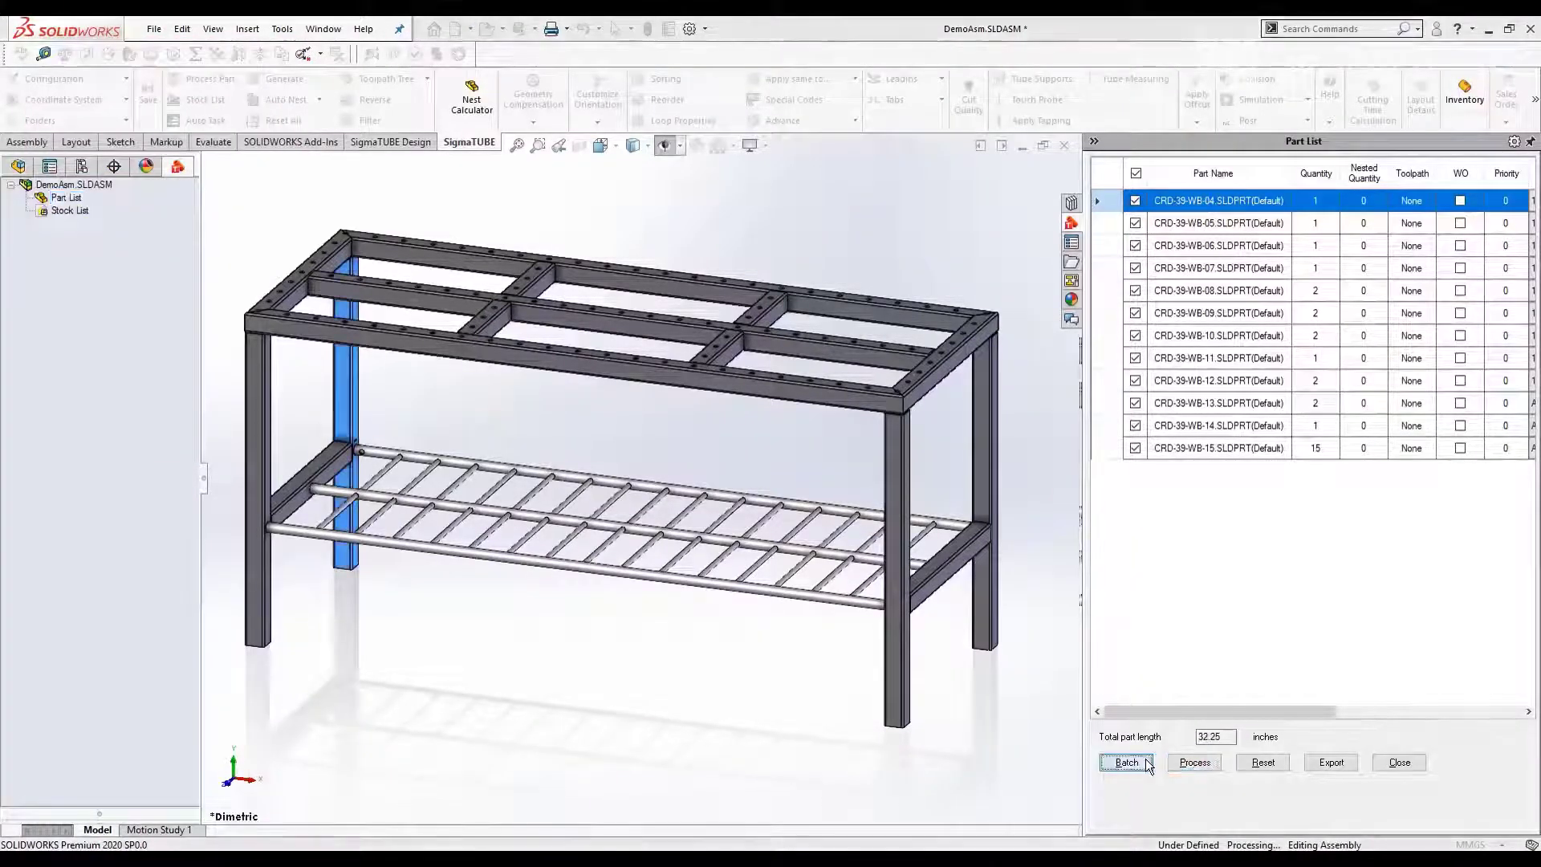
{"action": "left_click", "coordinate": [1380, 486]}
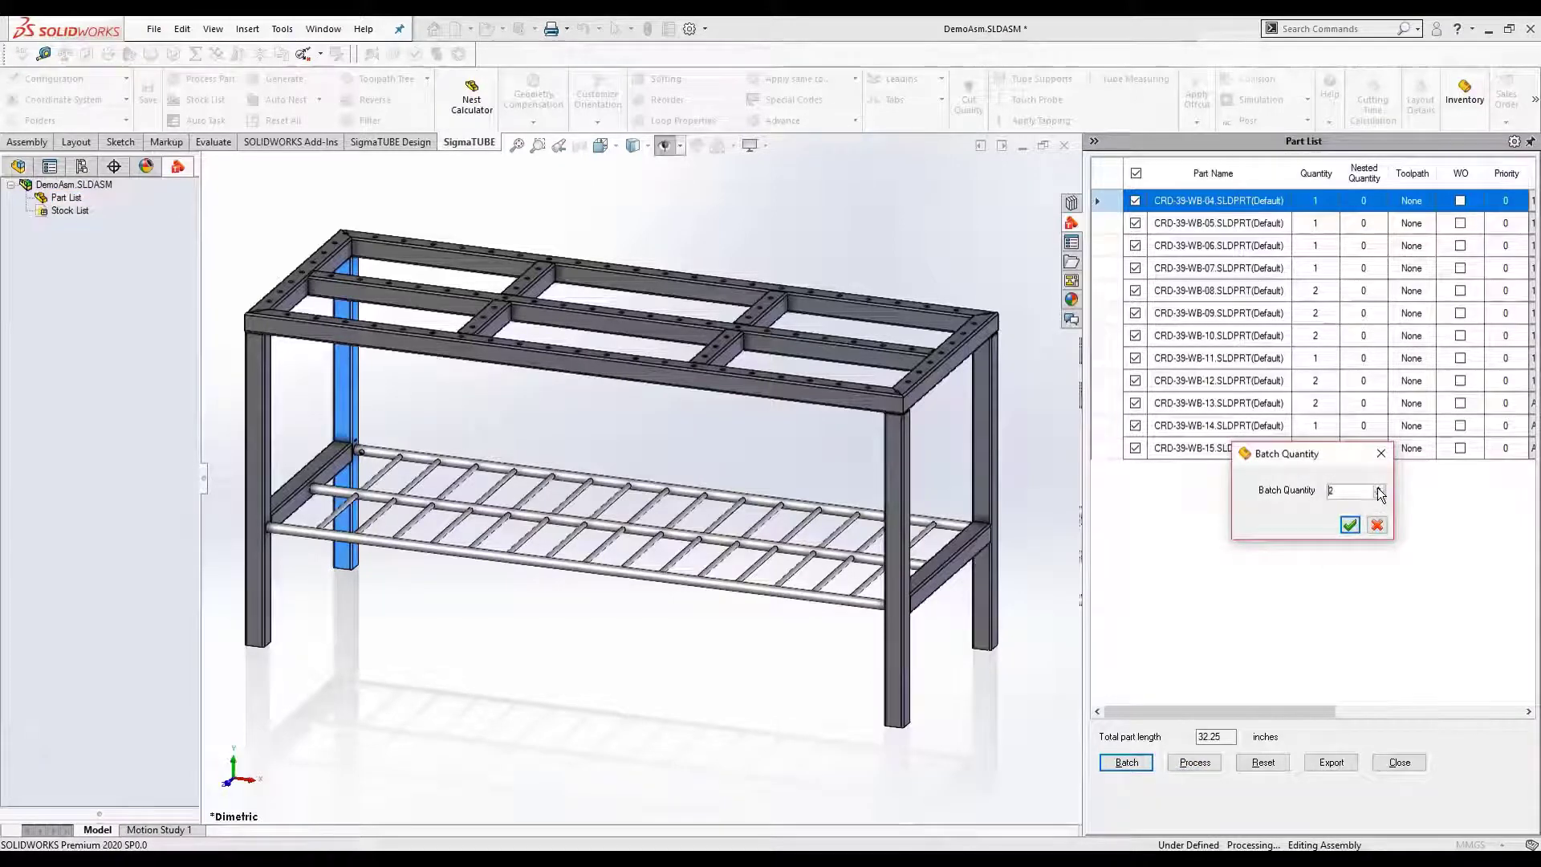
{"action": "left_click", "coordinate": [1350, 525]}
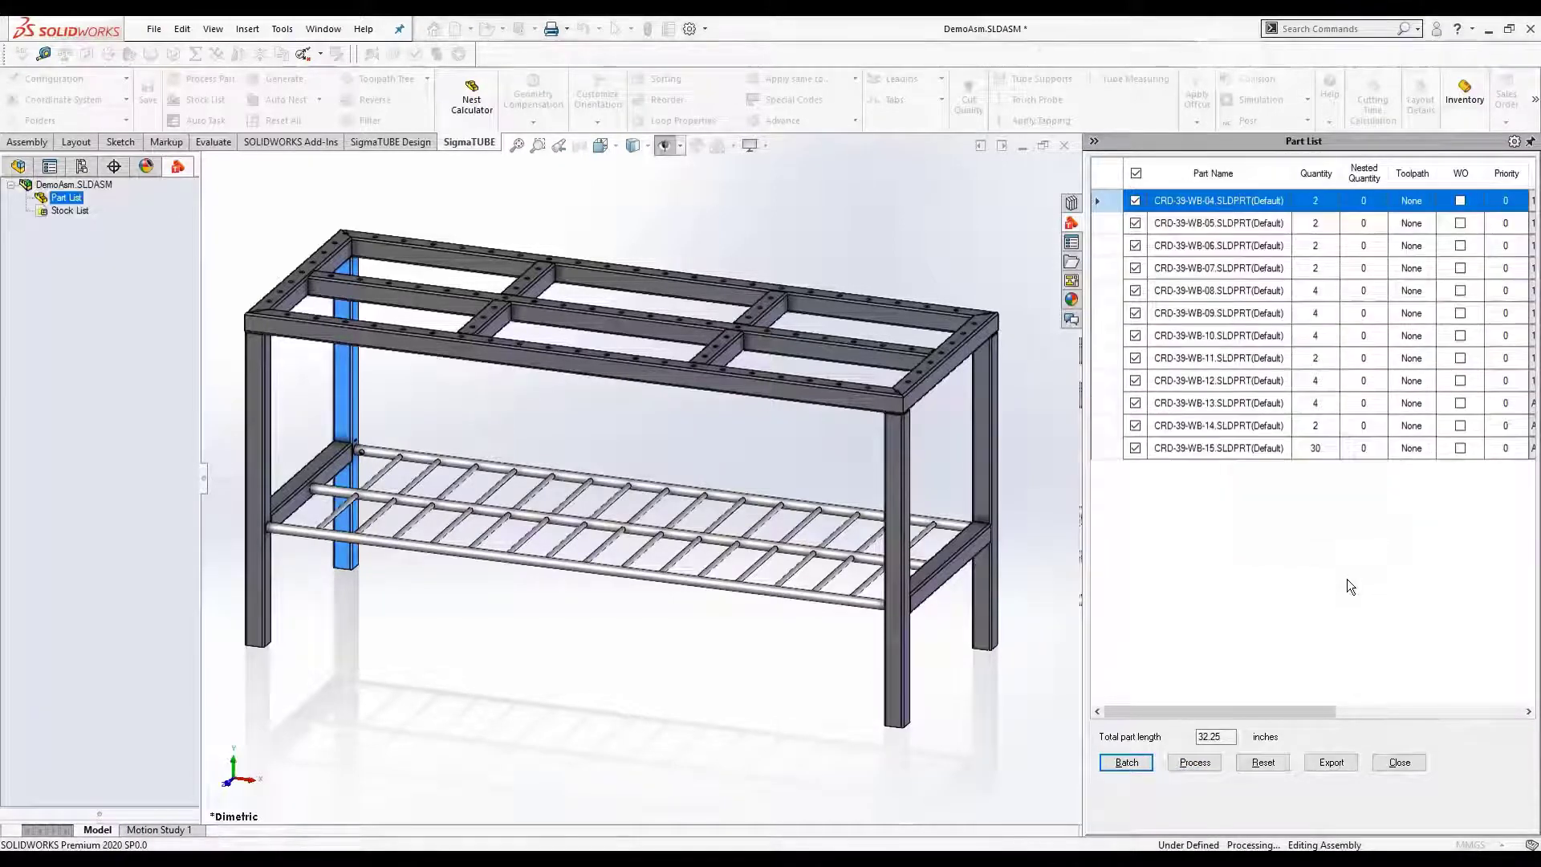
{"action": "left_click", "coordinate": [1394, 762]}
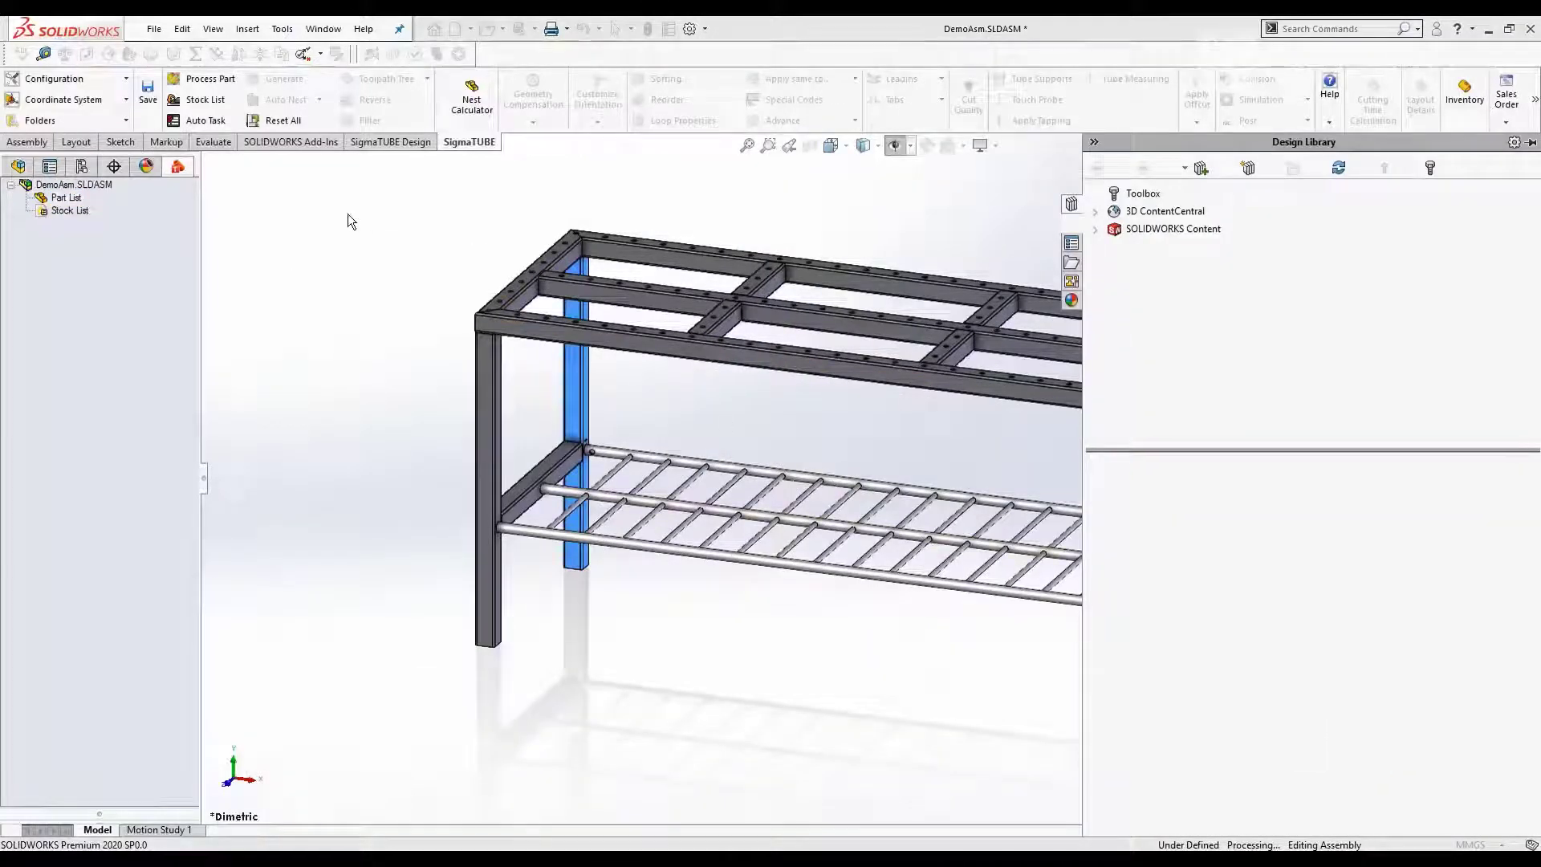
- Create the assembly's tasks with Auto Task and add 240-inch stock of infinite quantity for all three profiles
{"action": "left_click", "coordinate": [200, 127]}
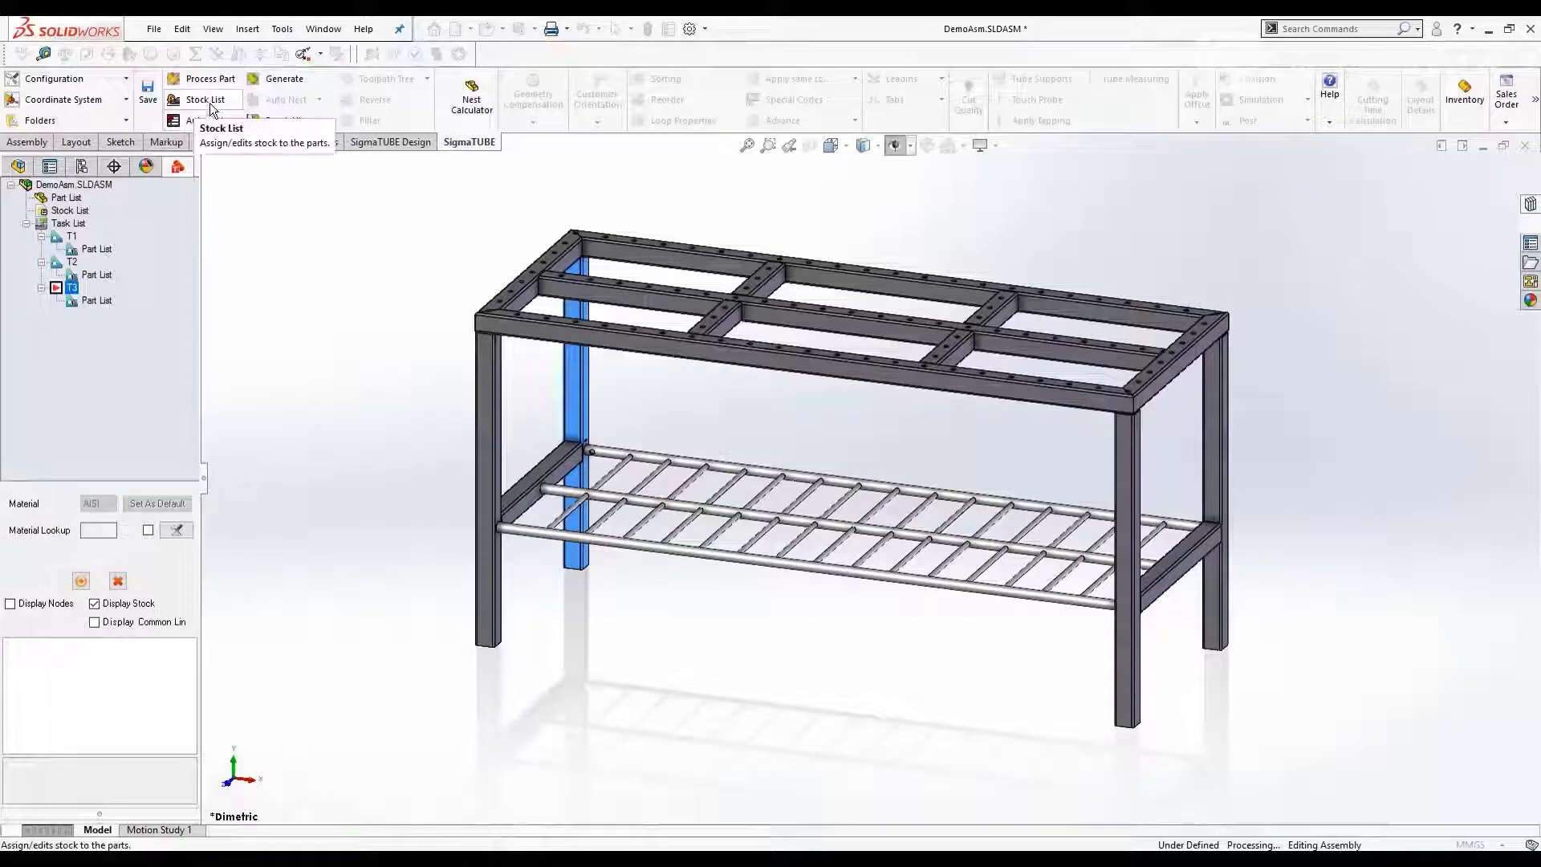
{"action": "left_click", "coordinate": [206, 100]}
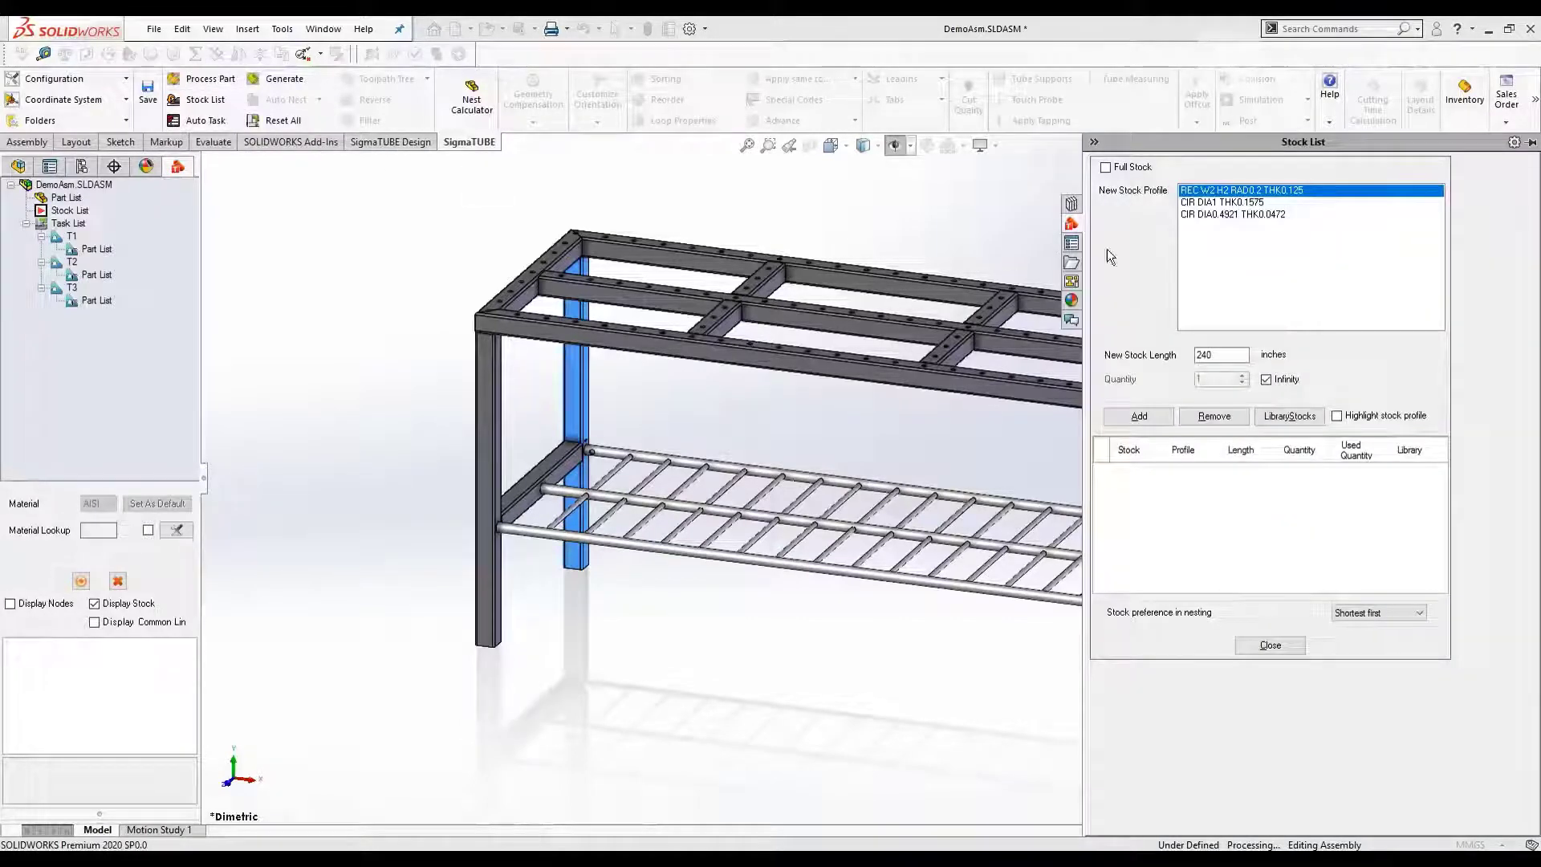
{"action": "left_click_drag", "start_coordinate": [1207, 192], "coordinate": [1206, 215]}
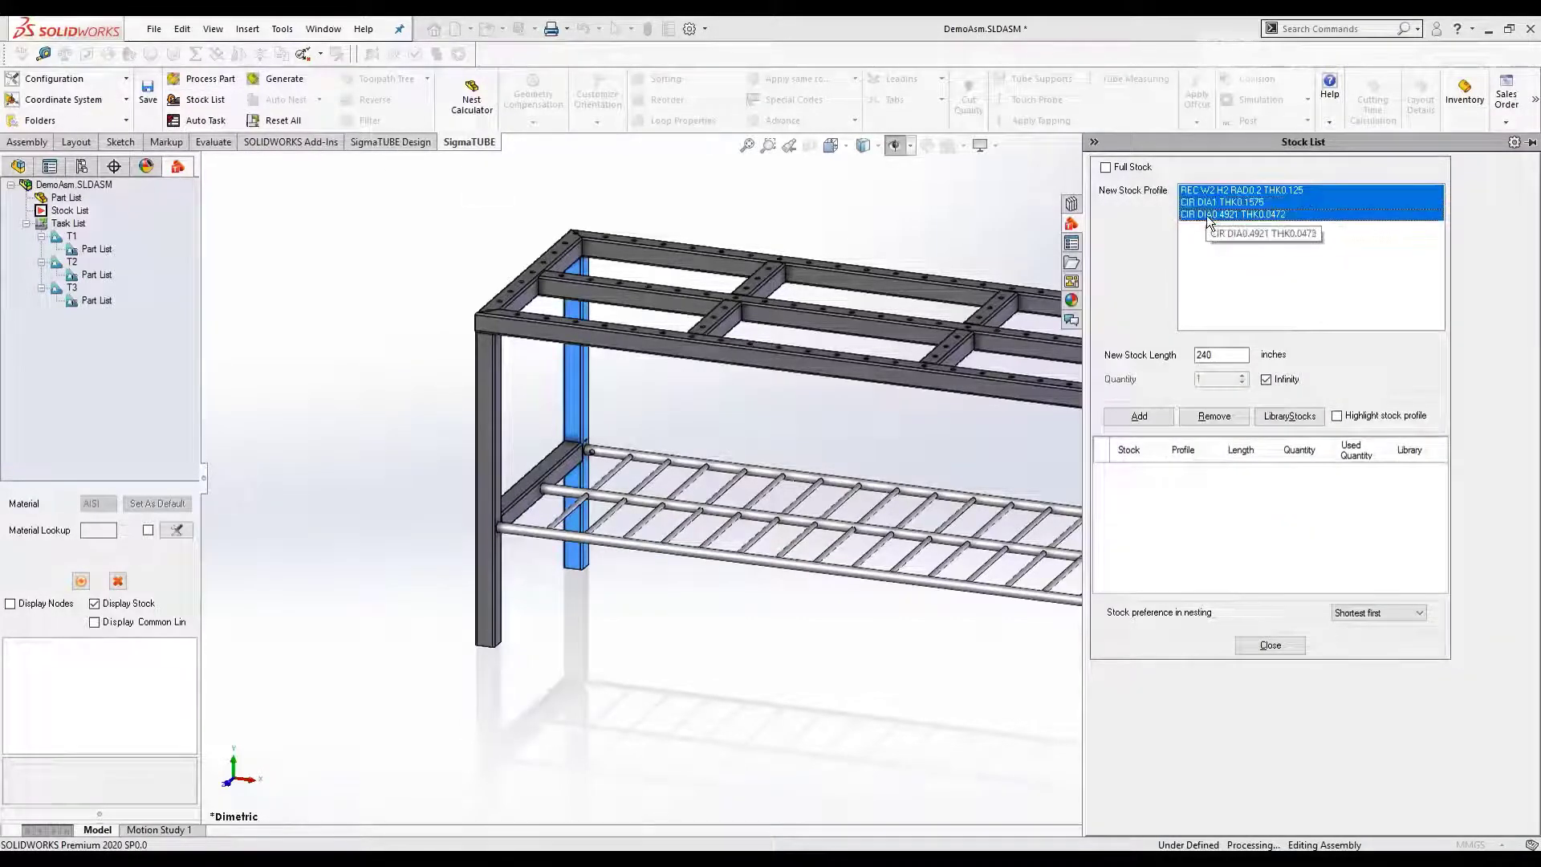
{"action": "left_click", "coordinate": [1157, 413]}
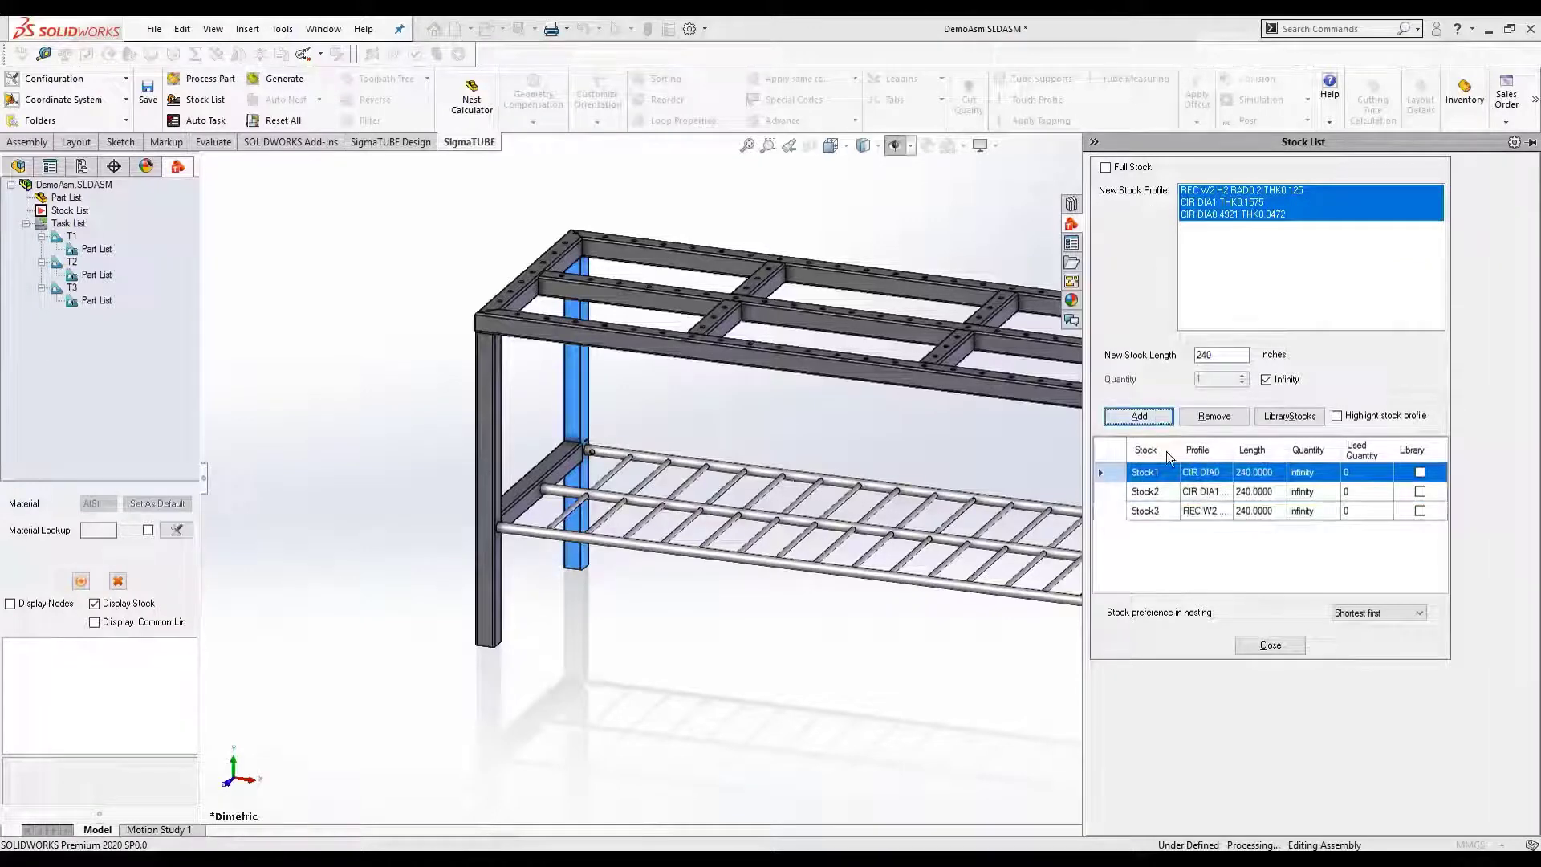
{"action": "left_click", "coordinate": [1271, 643]}
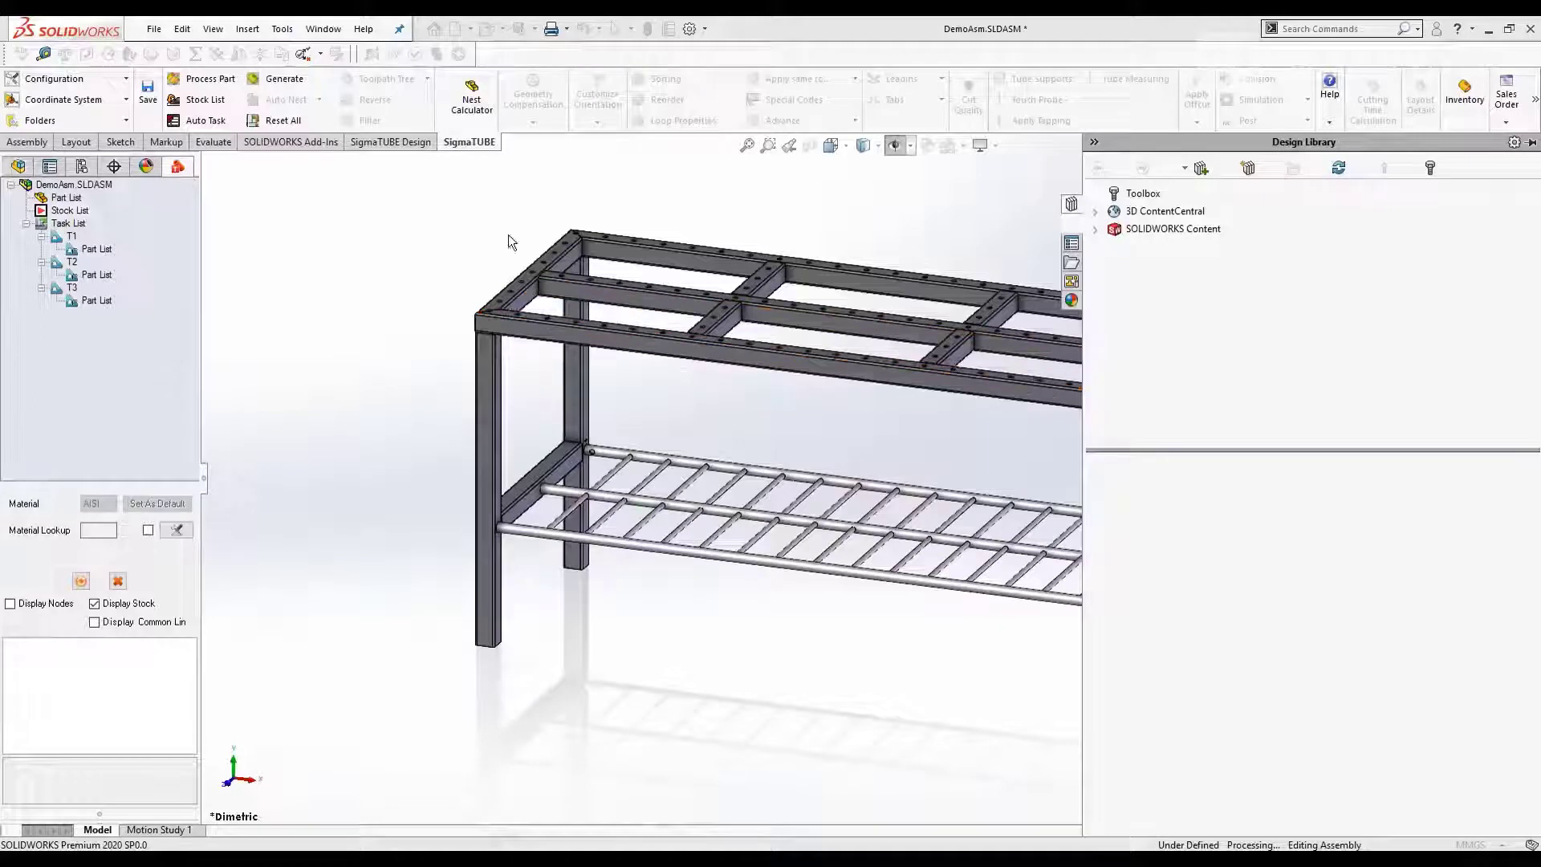
- Generate the toolpaths for the assembly's parts and nest them onto the stock with Auto Nest
{"action": "left_click", "coordinate": [269, 79]}
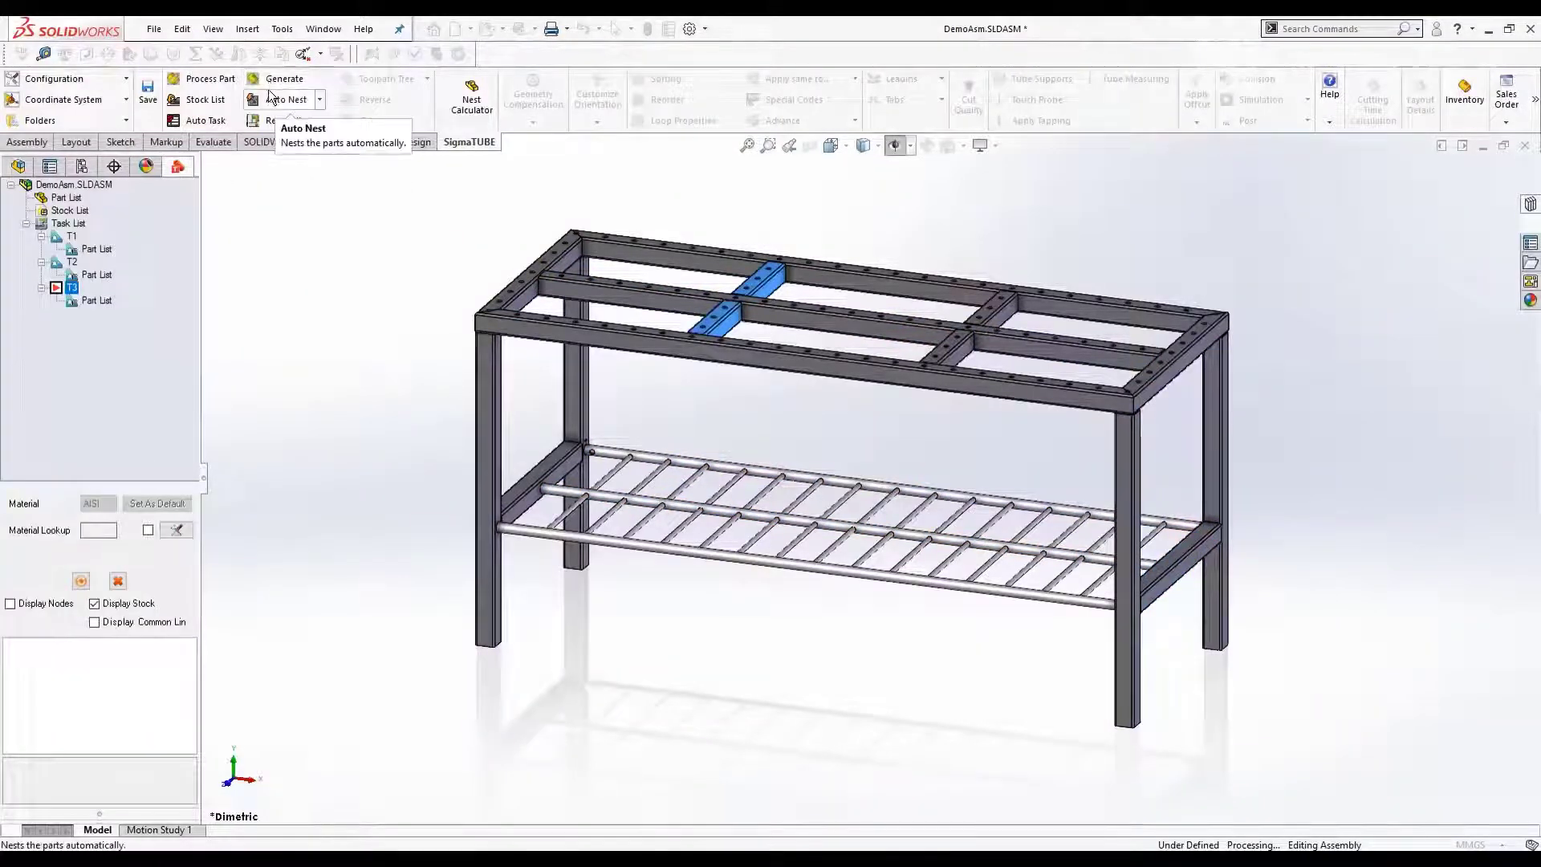
{"action": "left_click", "coordinate": [271, 102]}
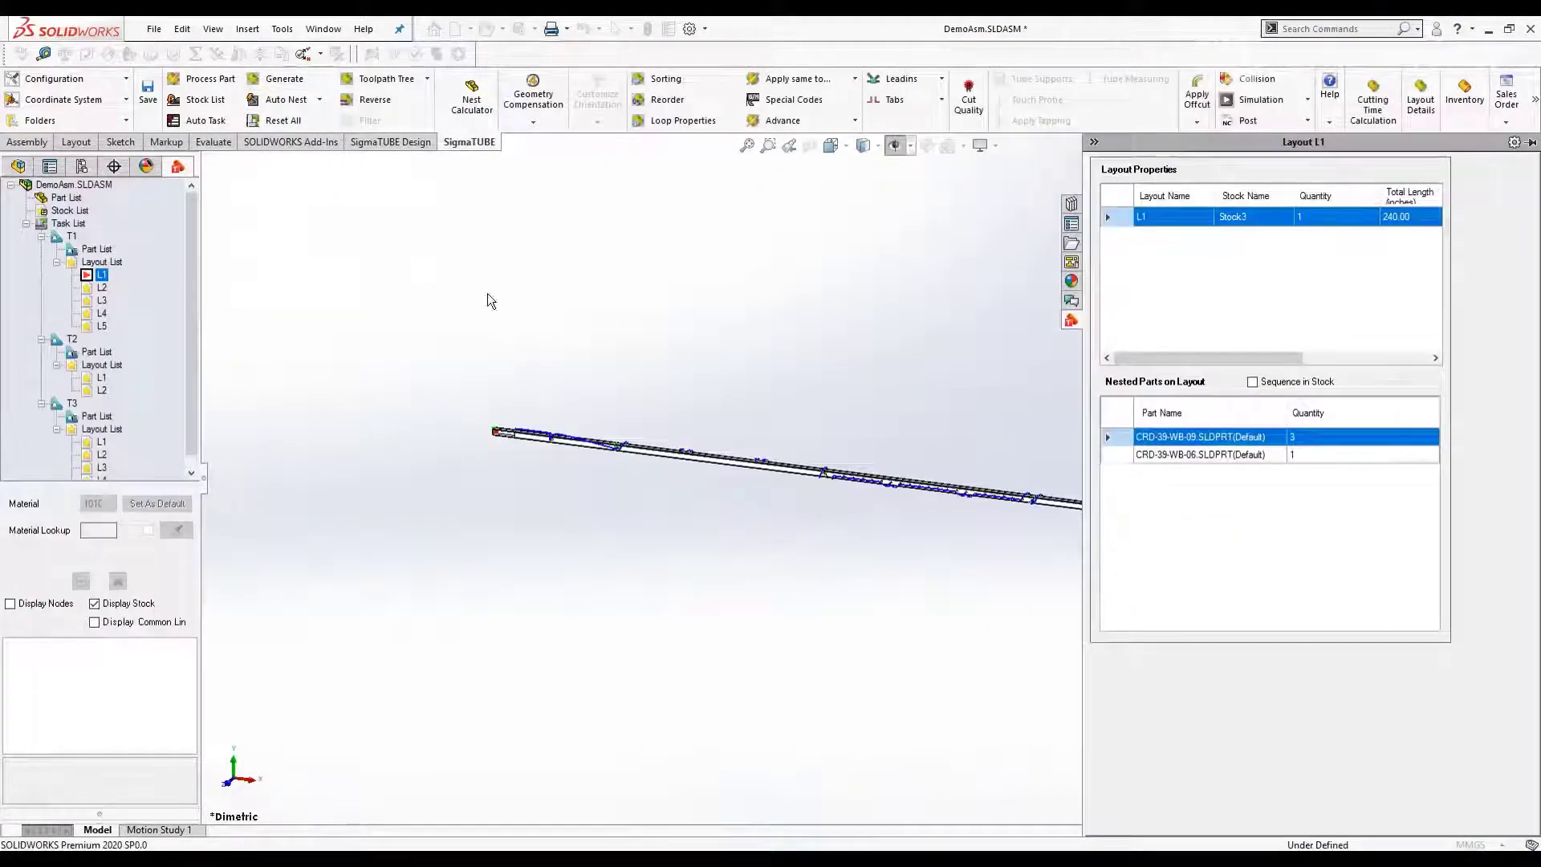
{"action": "left_click", "coordinate": [983, 461]}
- Examine the nested parts and toolpaths in layout L1 of task T1 and layout L1 of task T2
{"action": "scroll", "coordinate": [1036, 527], "scroll_direction": "down", "scroll_amount": 5}
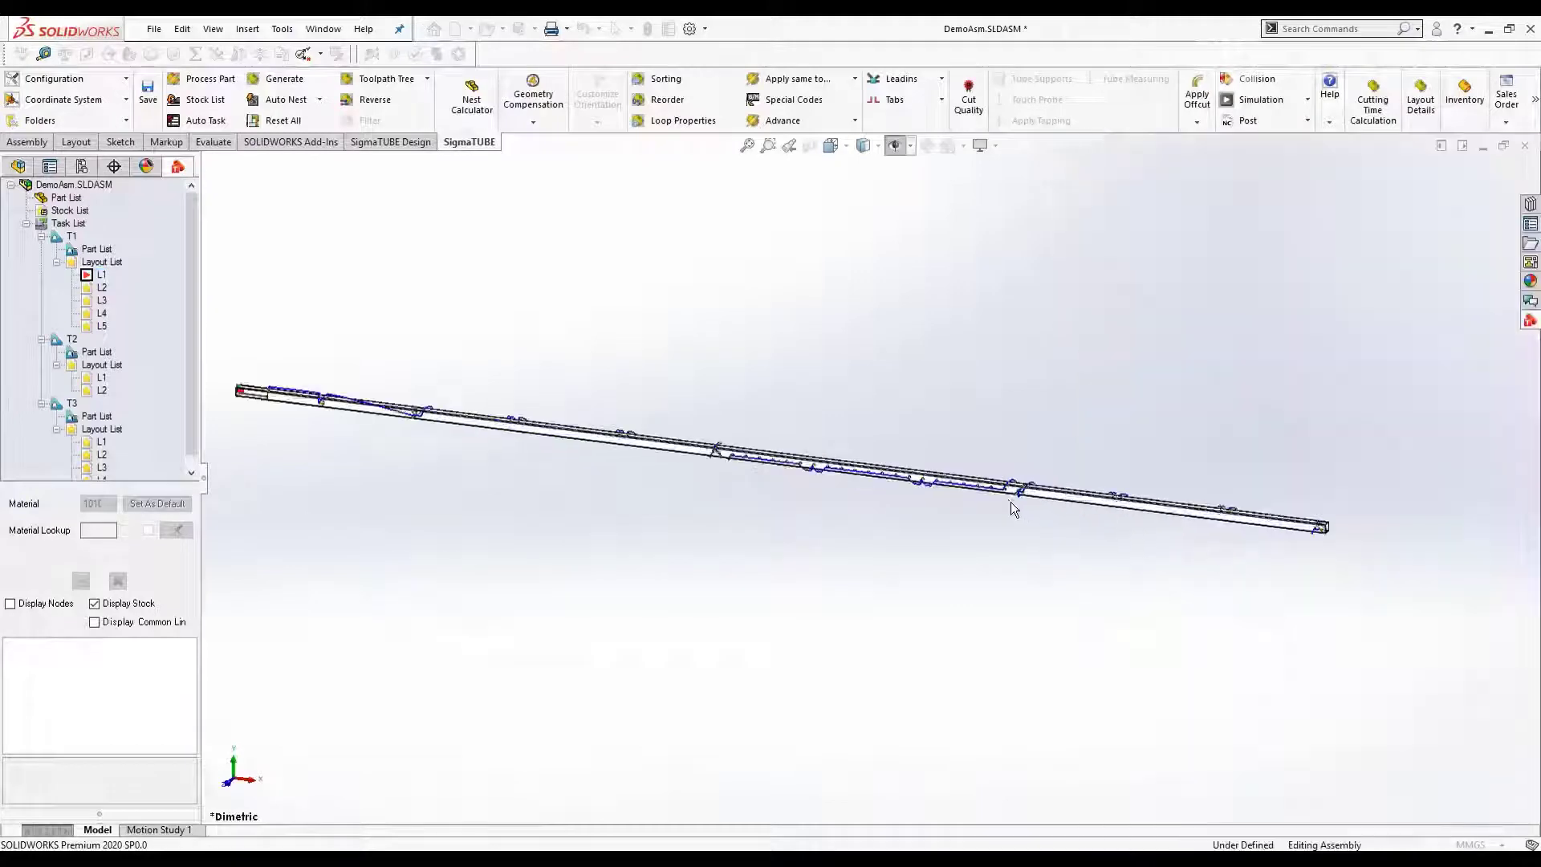
{"action": "scroll", "coordinate": [544, 424], "scroll_direction": "down", "scroll_amount": 5}
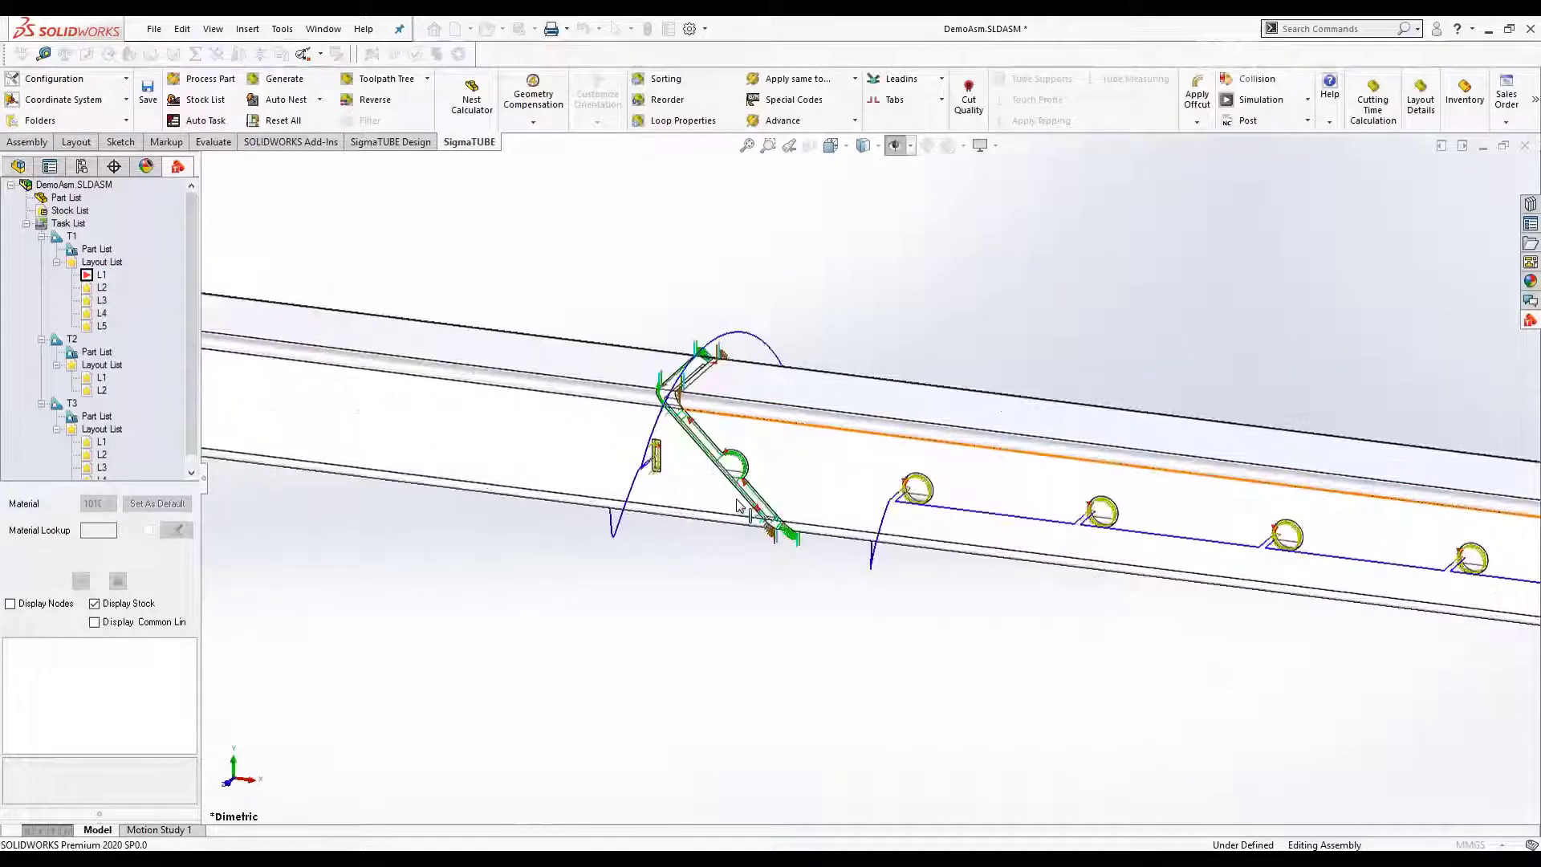
{"action": "left_click", "coordinate": [102, 377]}
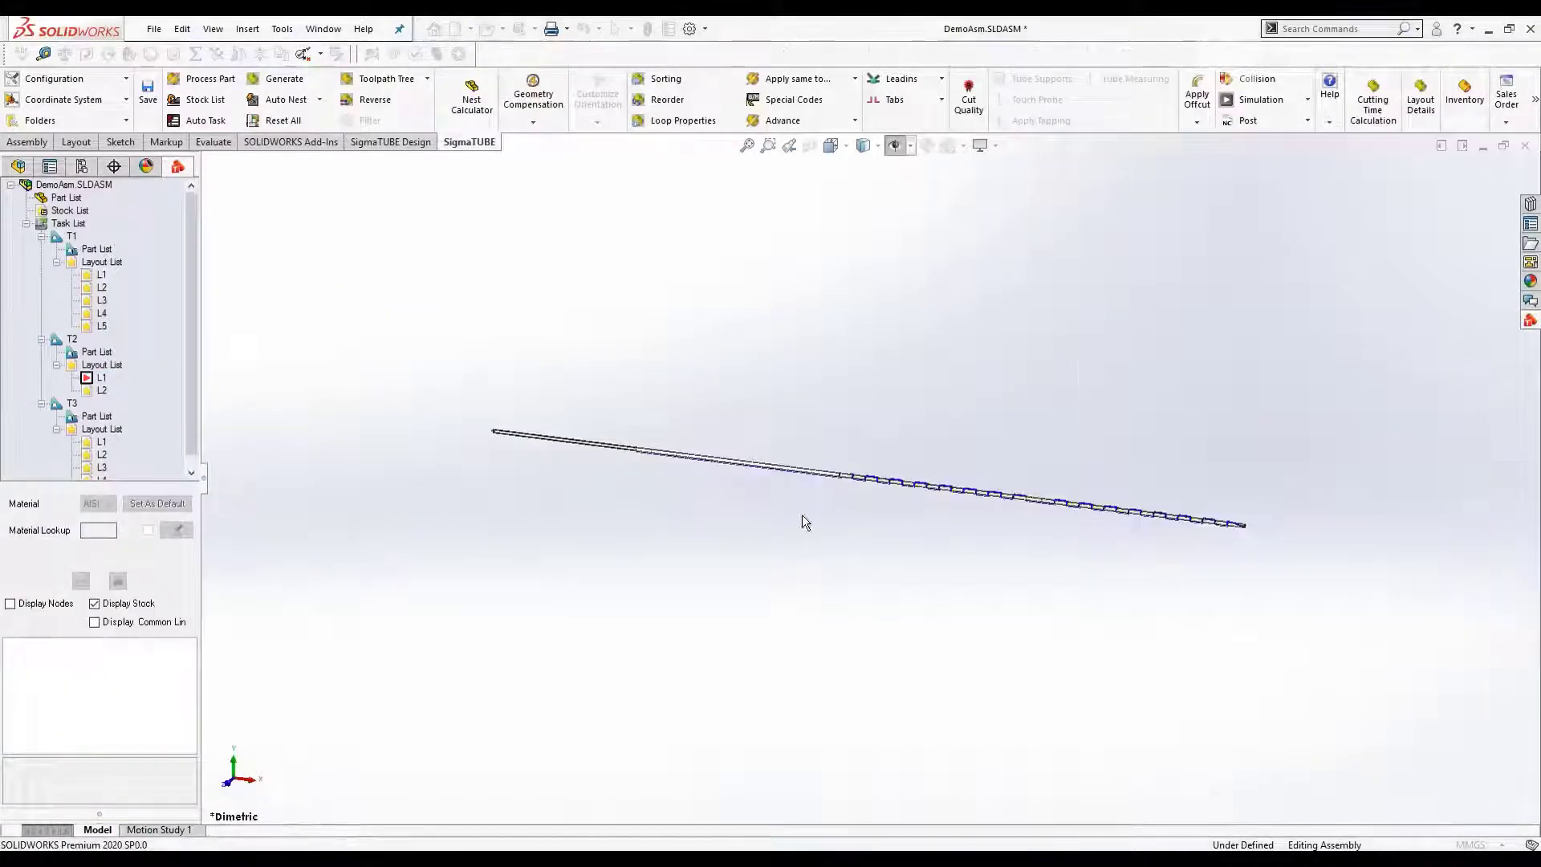
{"action": "scroll", "coordinate": [1034, 504], "scroll_direction": "down", "scroll_amount": 10}
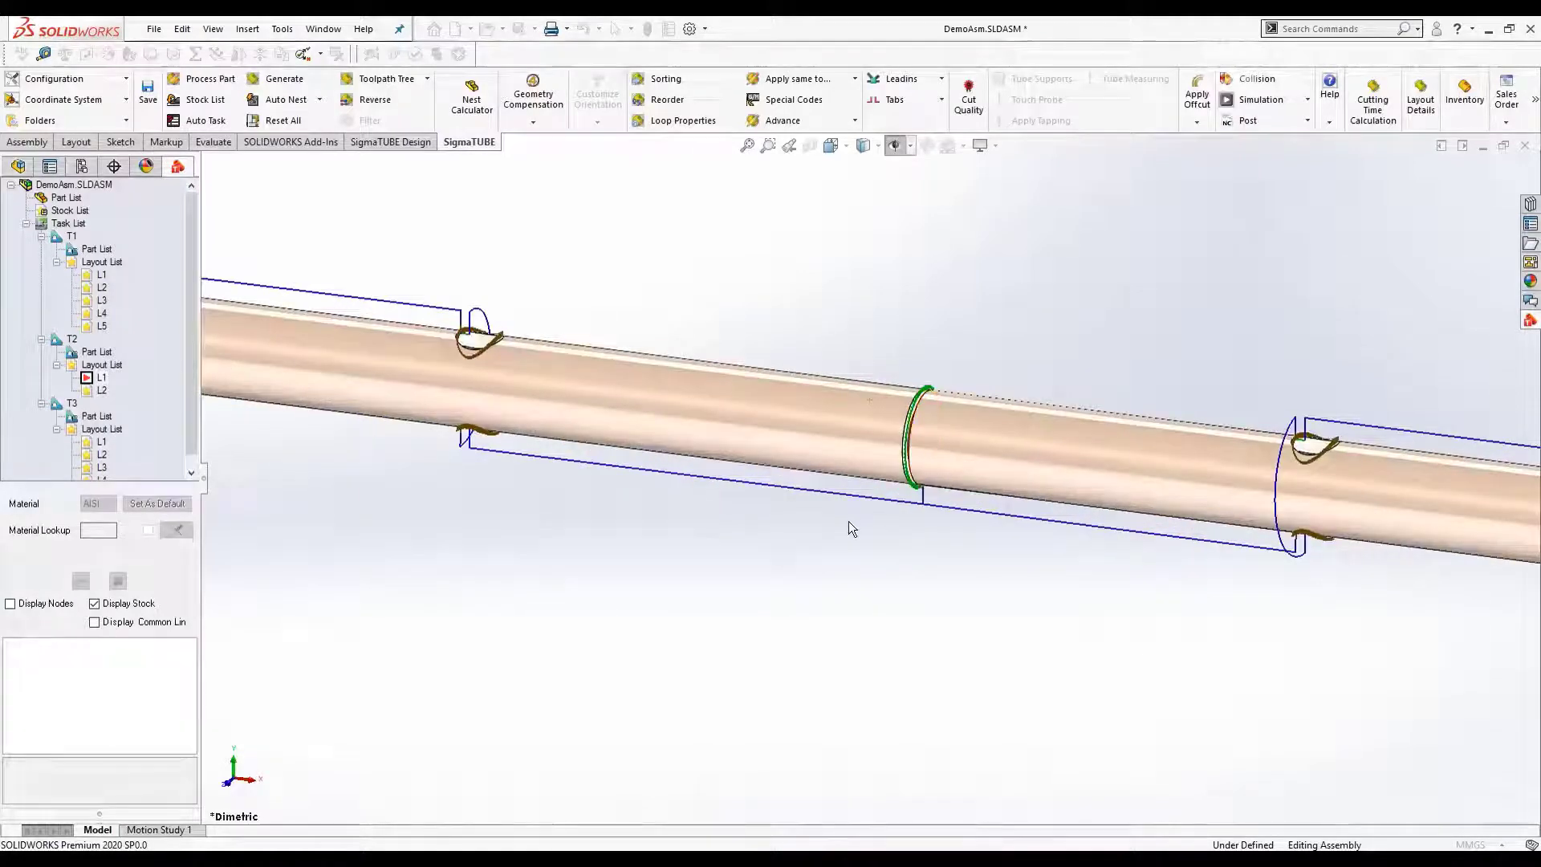
{"action": "scroll", "coordinate": [847, 523], "scroll_direction": "up", "scroll_amount": 10}
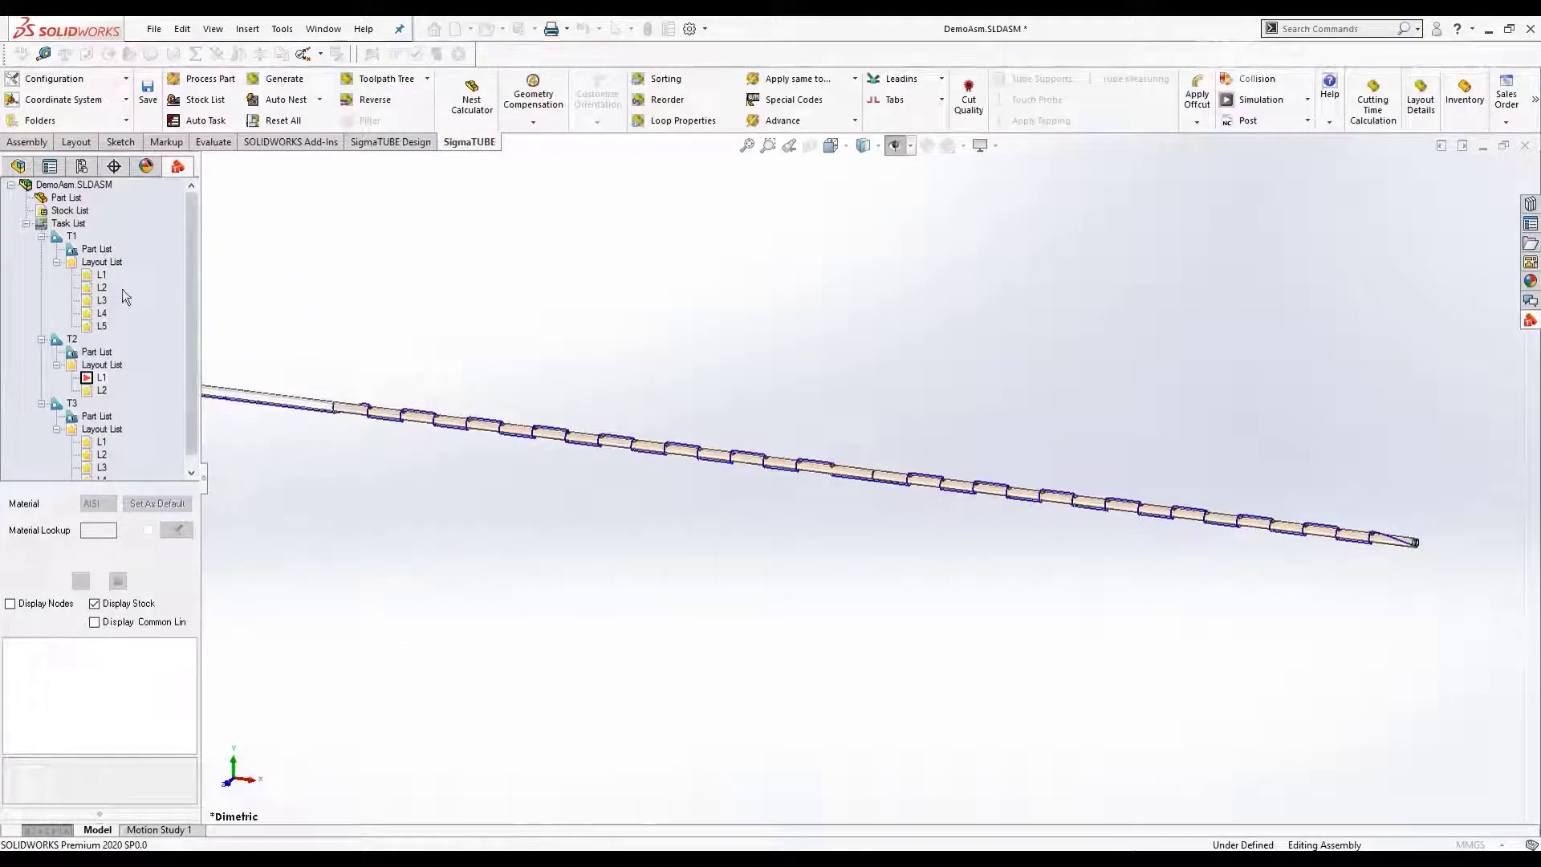
- Run the cutting simulation for layout L1 of task T1 and follow the cutting head up close
{"action": "left_click", "coordinate": [102, 277]}
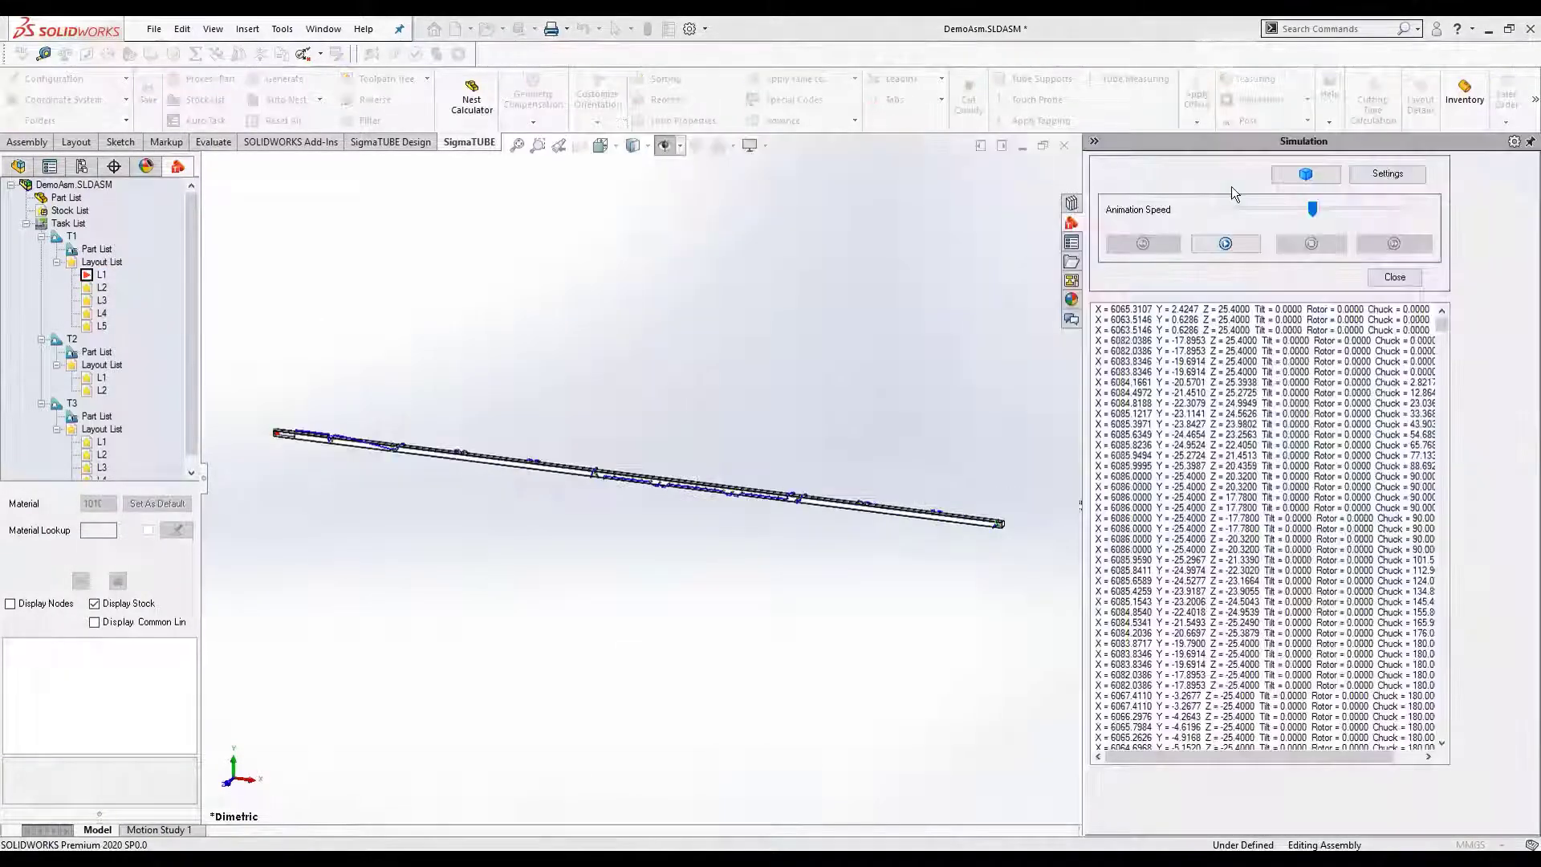
{"action": "left_click", "coordinate": [1235, 242]}
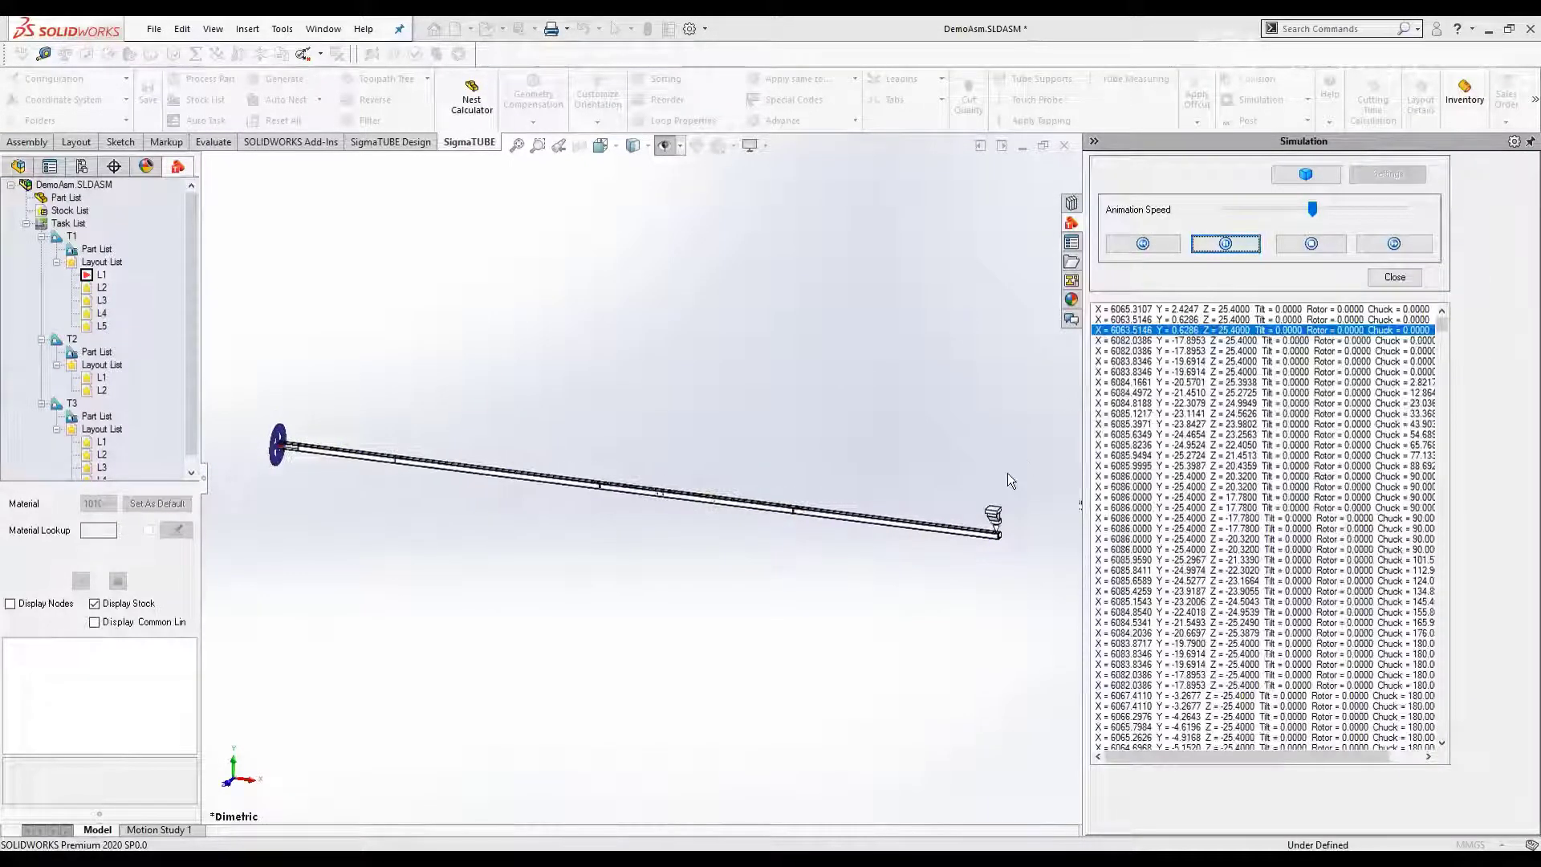
{"action": "scroll", "coordinate": [981, 525], "scroll_direction": "down", "scroll_amount": 6}
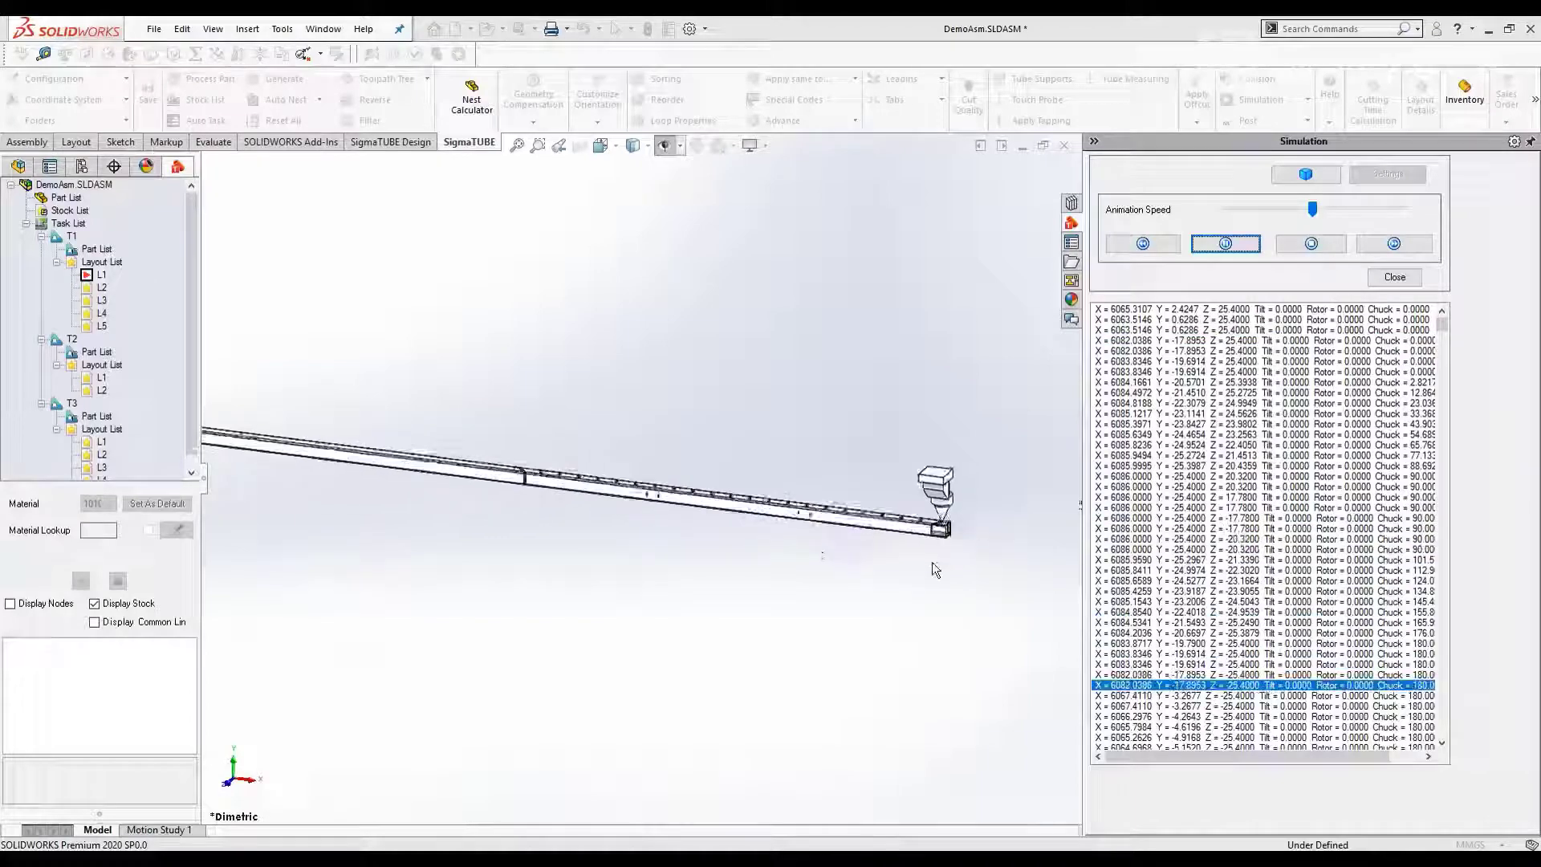
{"action": "scroll", "coordinate": [798, 493], "scroll_direction": "down", "scroll_amount": 3}
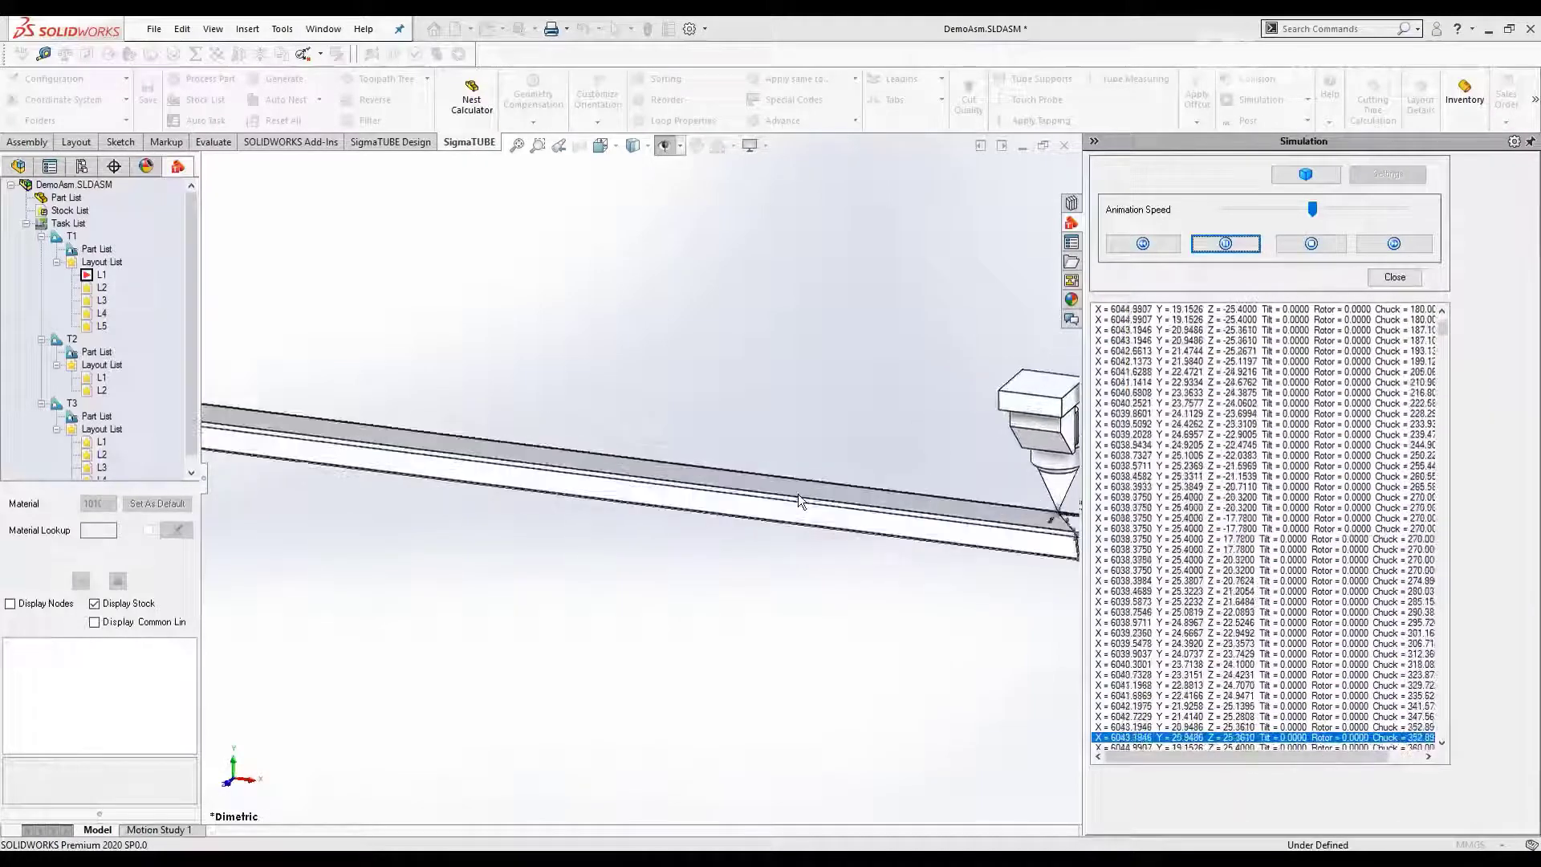